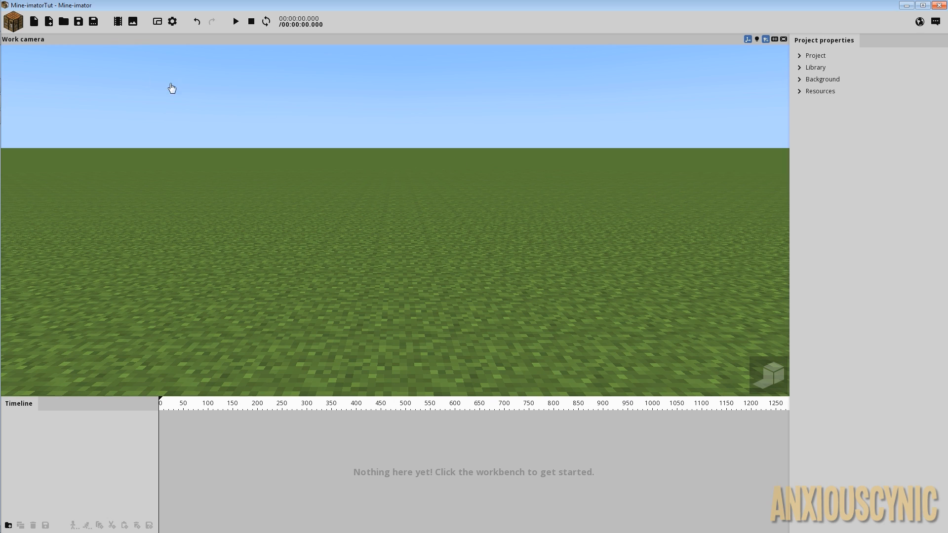
# Step: Open the particle creator in the workbench and preview its presets from Destroy block through EndermanDeath, EndermanTeleParticle and EnderPearlTeleport to Explosion
pyautogui.click(16, 26)
pyautogui.click(62, 95)
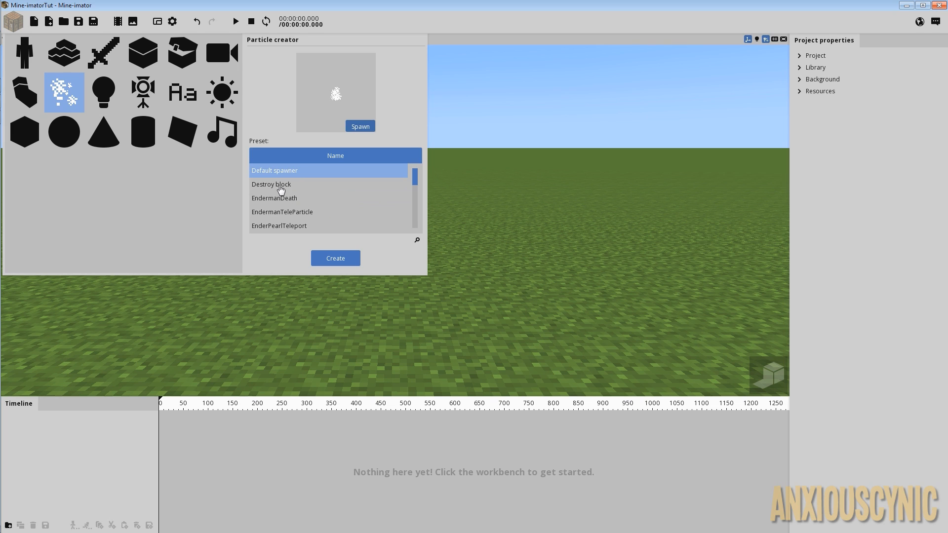
pyautogui.click(278, 187)
pyautogui.click(290, 198)
pyautogui.scroll(-1, 293, 199)
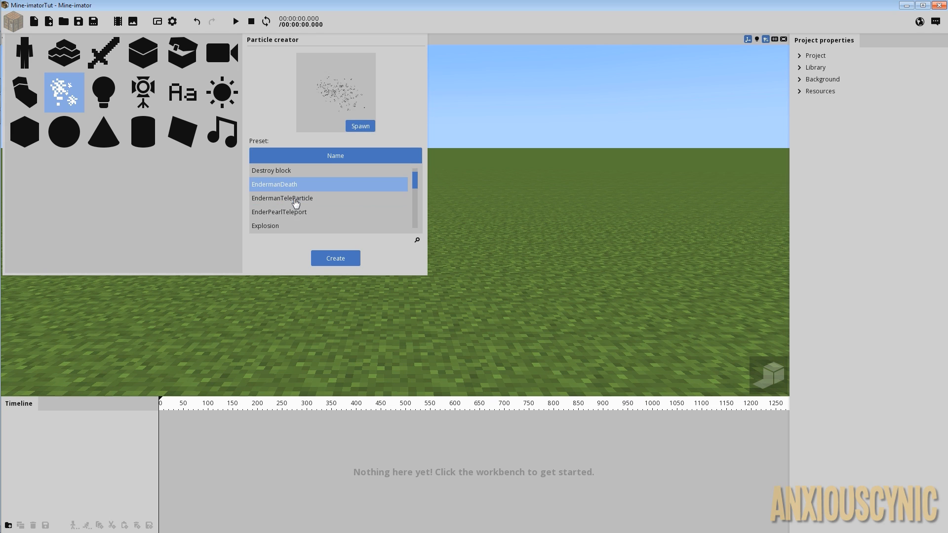
pyautogui.click(296, 200)
pyautogui.click(340, 212)
pyautogui.scroll(-1, 338, 207)
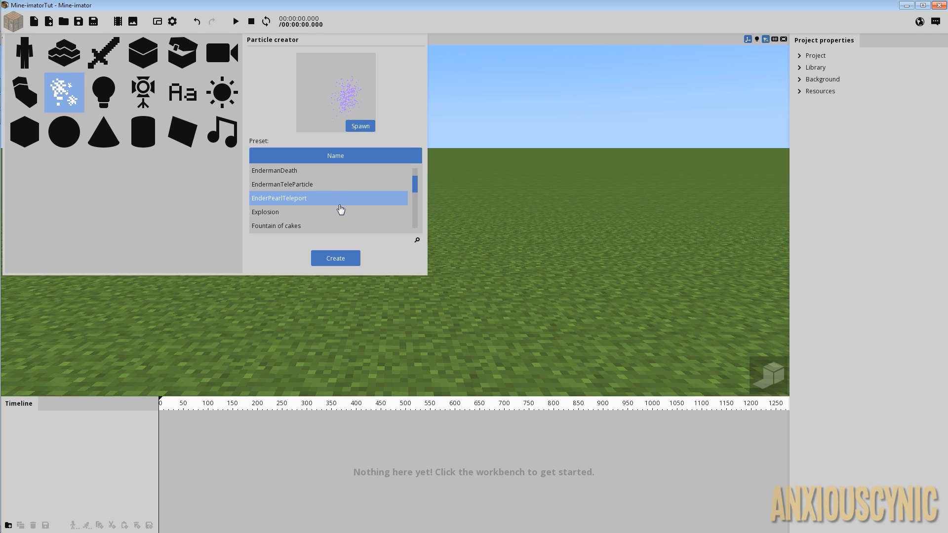
pyautogui.scroll(-1, 335, 200)
pyautogui.click(278, 200)
pyautogui.scroll(-2, 346, 210)
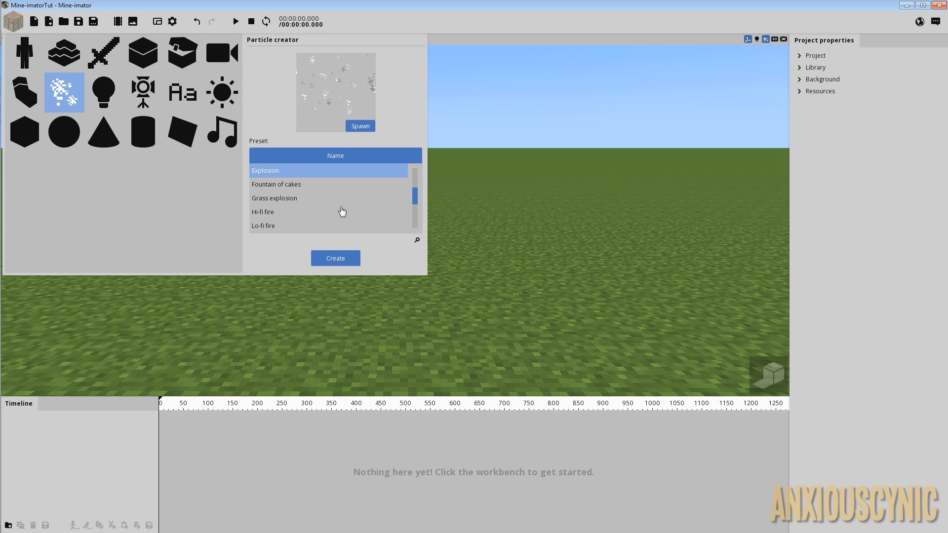
# Step: Preview the SlimeLanding and Rain particle presets
pyautogui.scroll(-5, 330, 208)
pyautogui.click(301, 215)
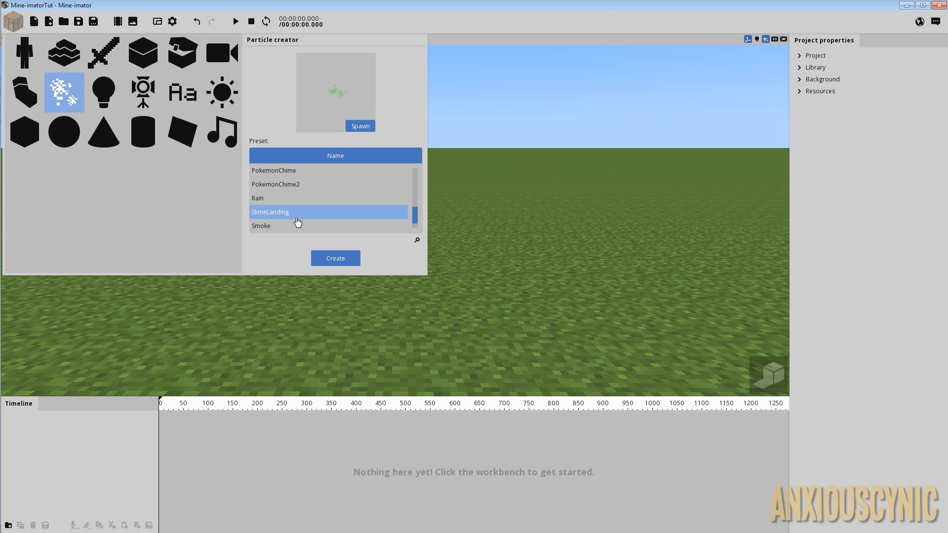
pyautogui.click(276, 199)
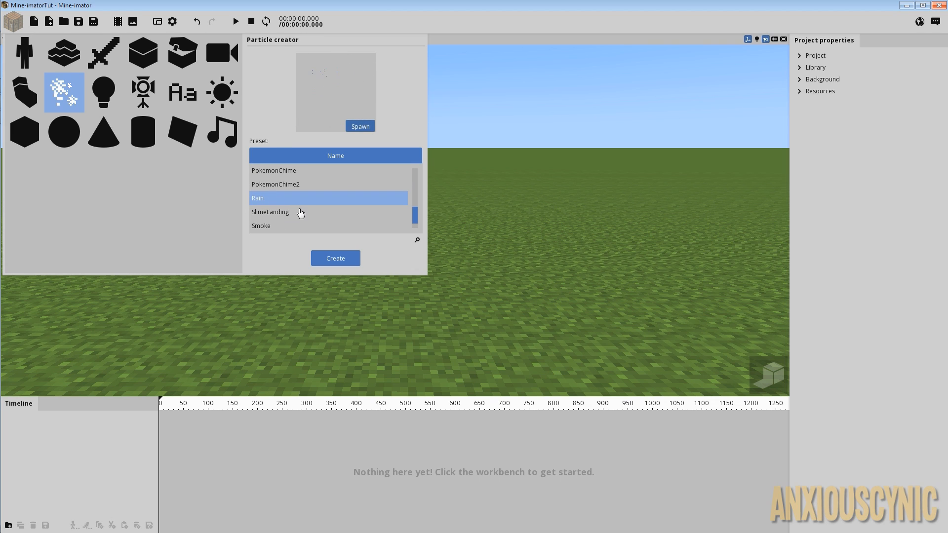
pyautogui.scroll(-1, 296, 198)
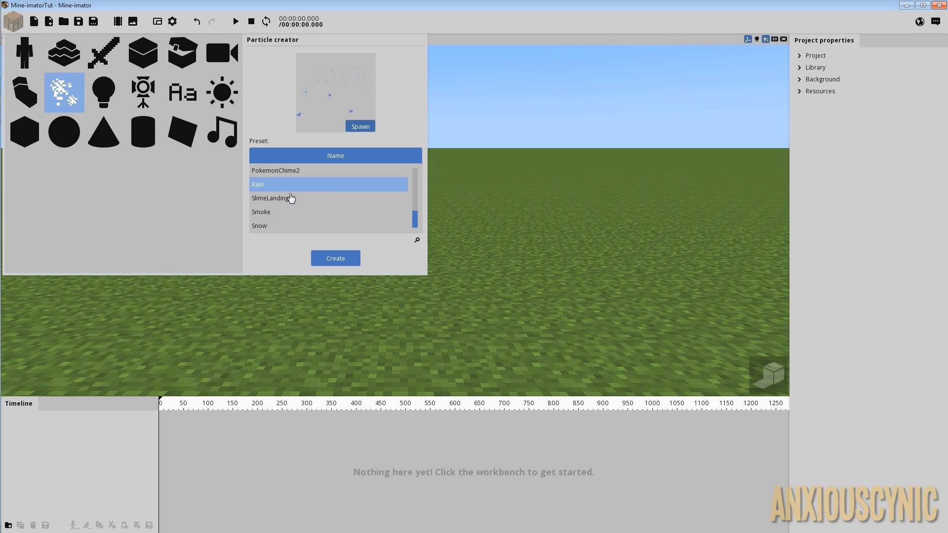
pyautogui.scroll(2, 303, 202)
pyautogui.scroll(2, 304, 201)
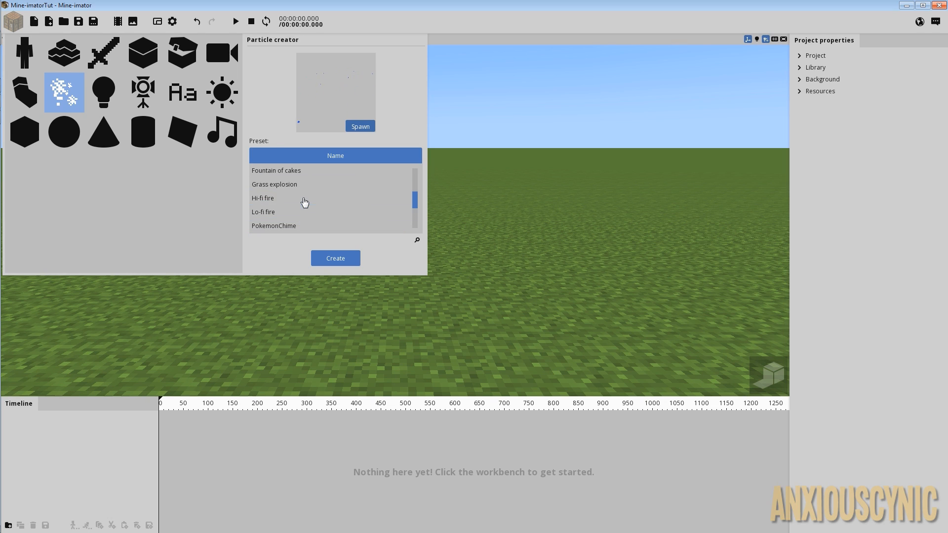
# Step: Compare the Hi-fi fire and Lo-fi fire presets and create a particle creator from Hi-fi fire
pyautogui.click(273, 203)
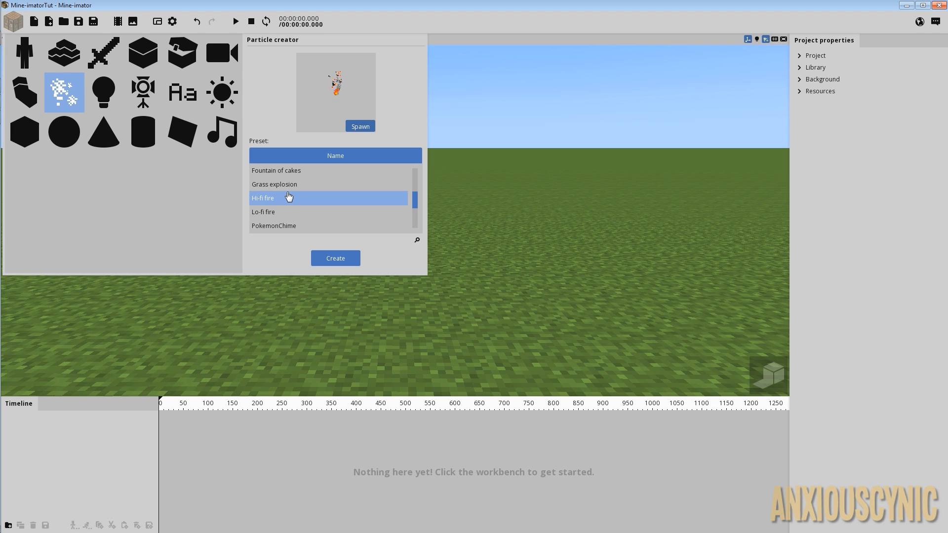
pyautogui.click(272, 214)
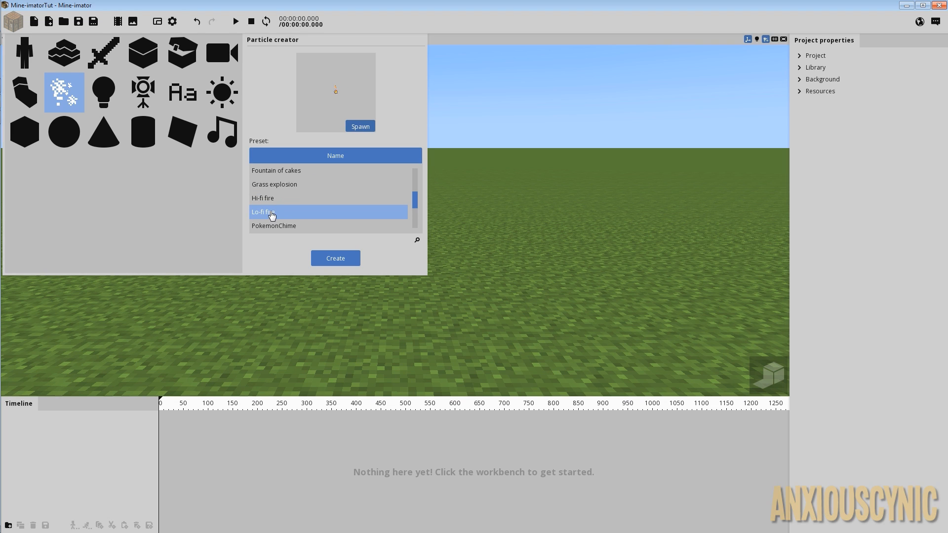
pyautogui.click(267, 200)
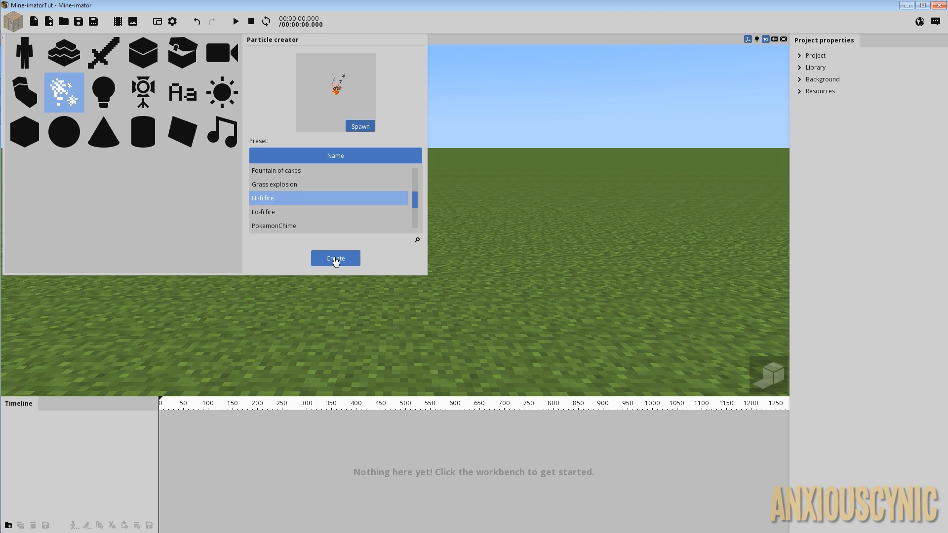
pyautogui.click(335, 259)
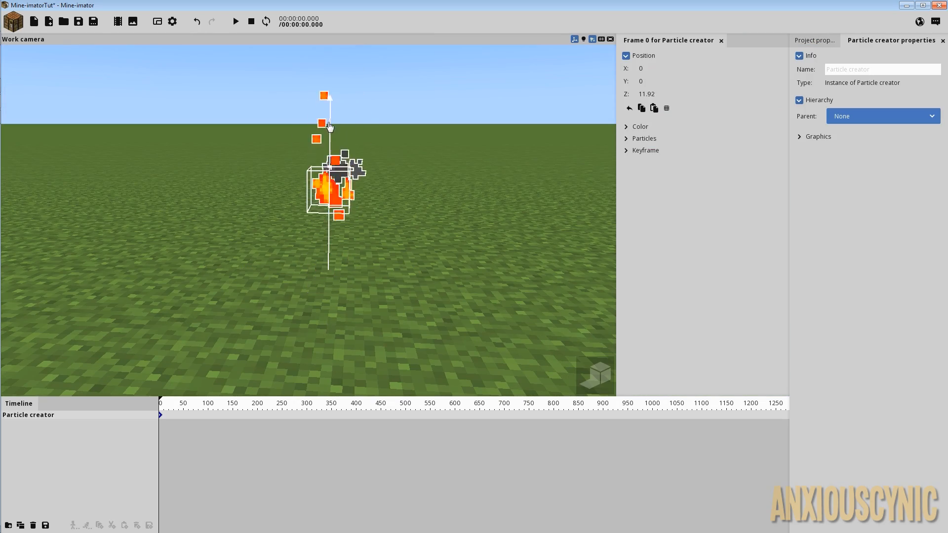
# Step: Move the fire particle creator along its vertical axis to a Z position of about 11.33
pyautogui.moveTo(330, 128); pyautogui.dragTo(330, 130)
pyautogui.moveTo(379, 68); pyautogui.dragTo(469, 233)
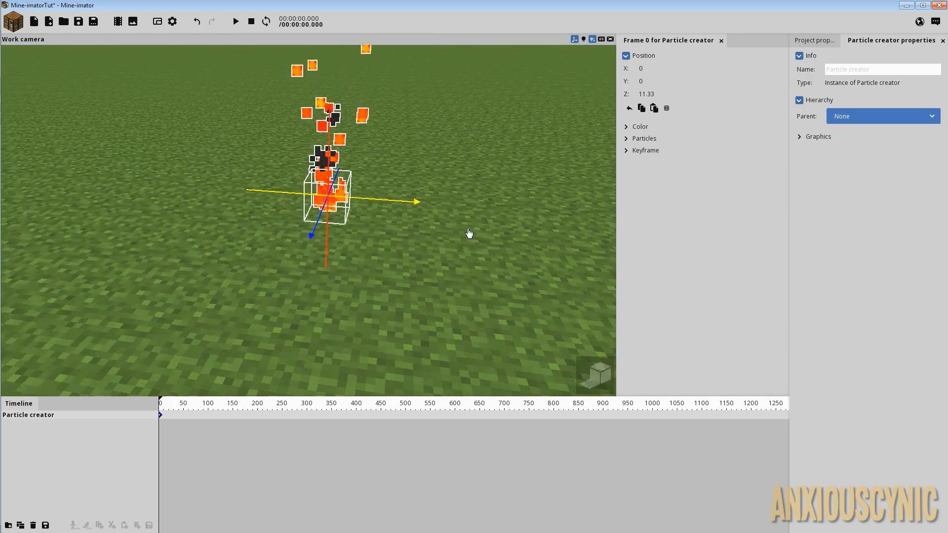
pyautogui.moveTo(469, 233); pyautogui.dragTo(444, 196, button='right')
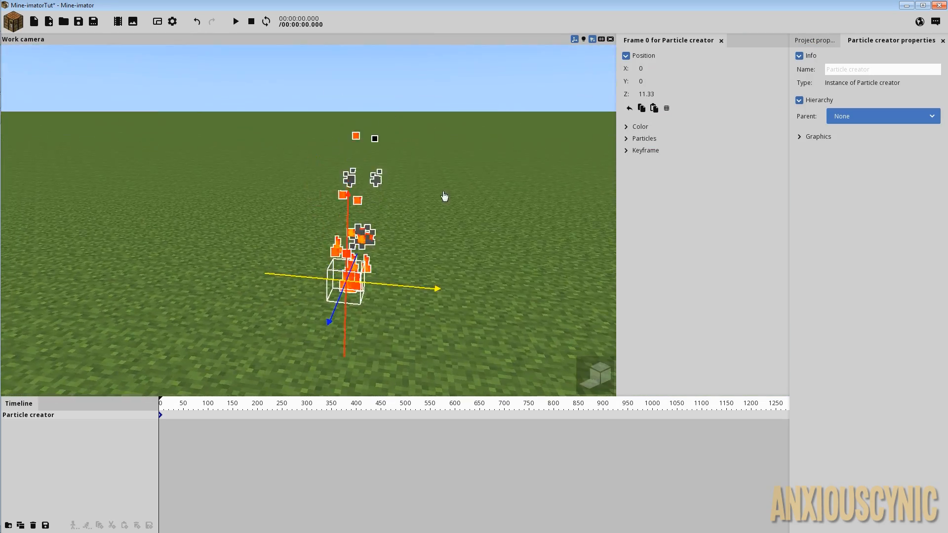
# Step: Examine the particle creator's library entry, its graphics options and the particle settings of its first keyframe
pyautogui.click(810, 43)
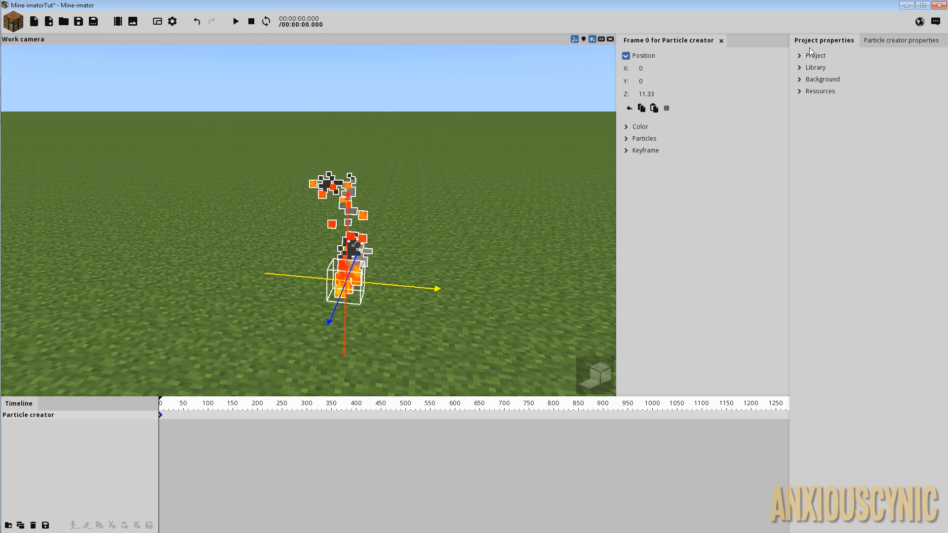
pyautogui.click(799, 68)
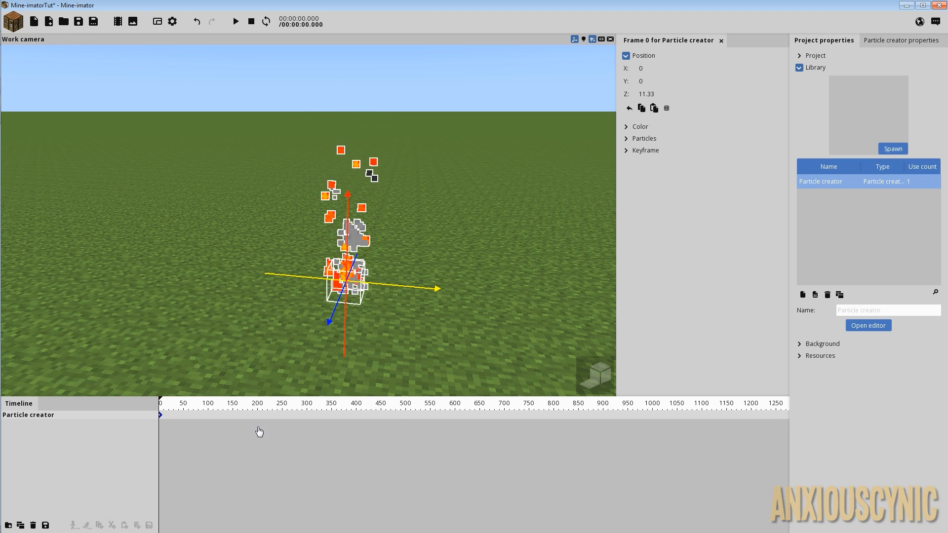
pyautogui.click(896, 44)
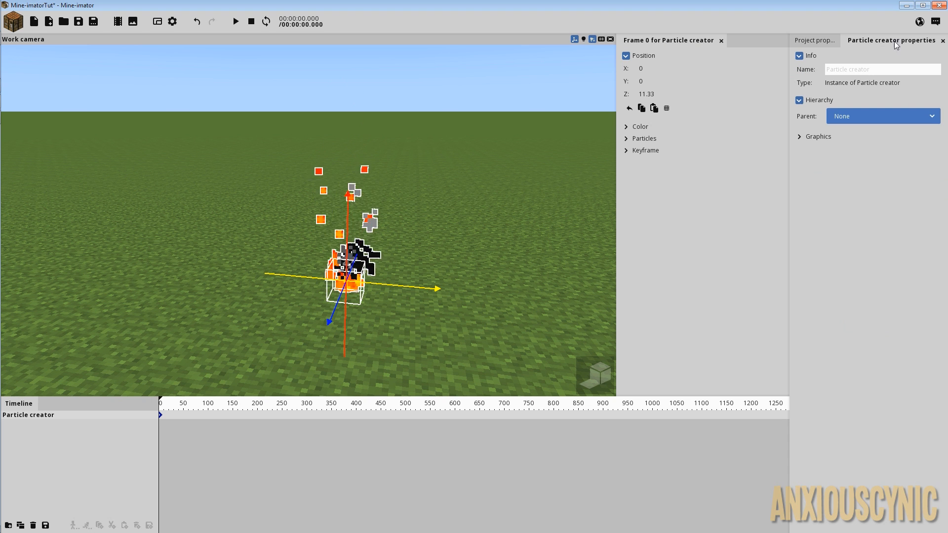
pyautogui.click(815, 137)
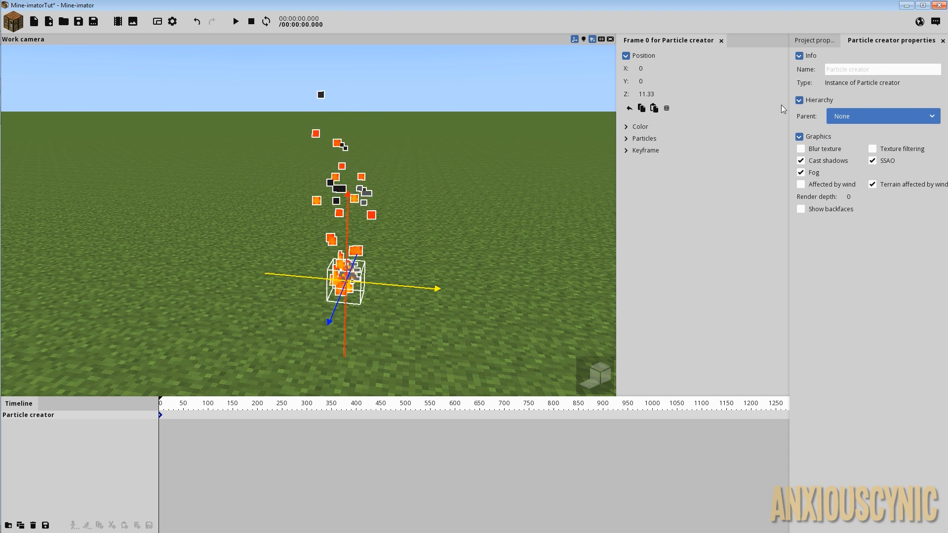
pyautogui.click(814, 42)
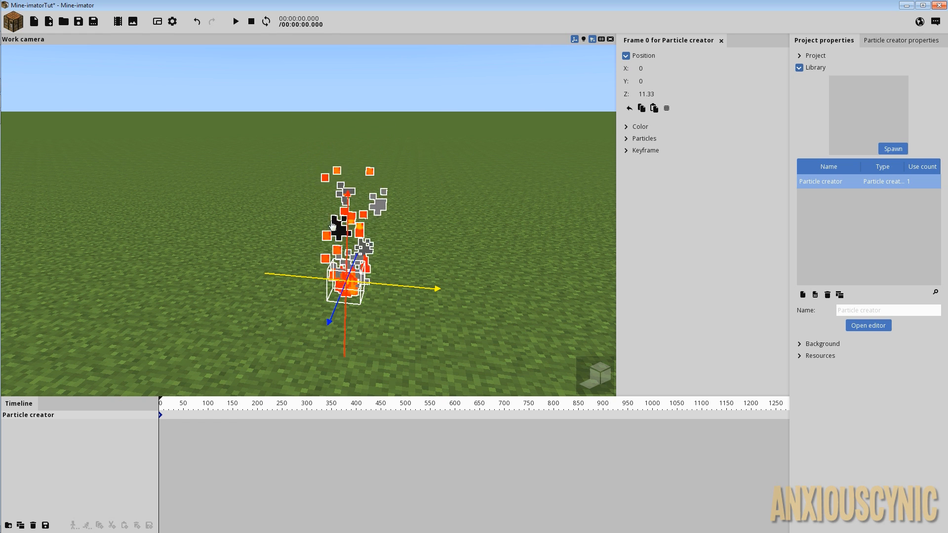
pyautogui.click(627, 139)
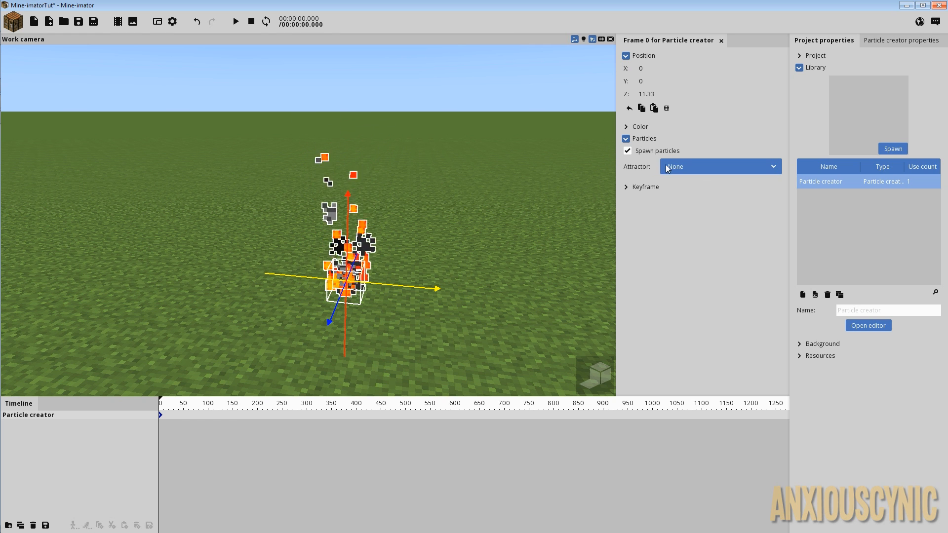
# Step: Open the particle editor for the library's particle creator and examine its Fire and Smoke types
pyautogui.click(869, 326)
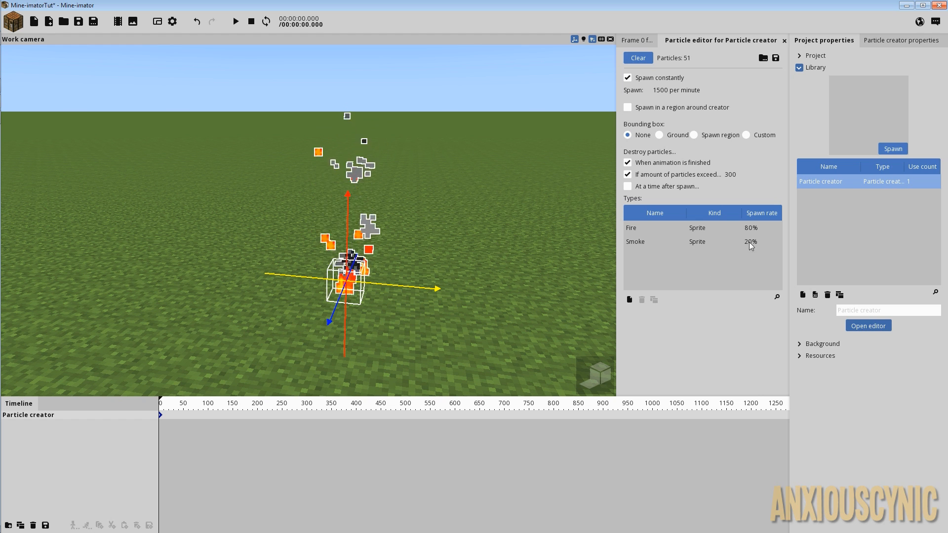
pyautogui.click(687, 230)
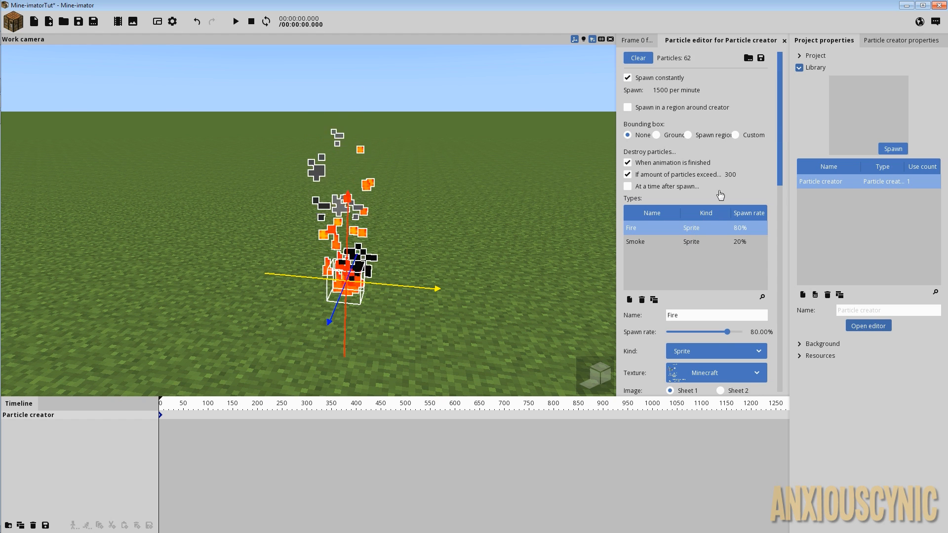
pyautogui.scroll(-5, 783, 132)
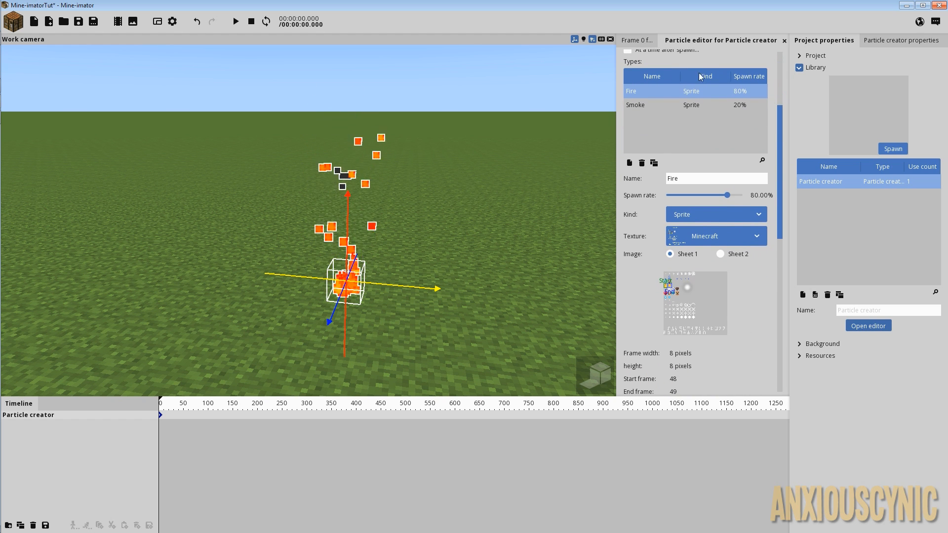
pyautogui.moveTo(779, 144)
pyautogui.mouseDown()
pyautogui.moveTo(781, 309)
pyautogui.moveTo(782, 141)
pyautogui.mouseUp()
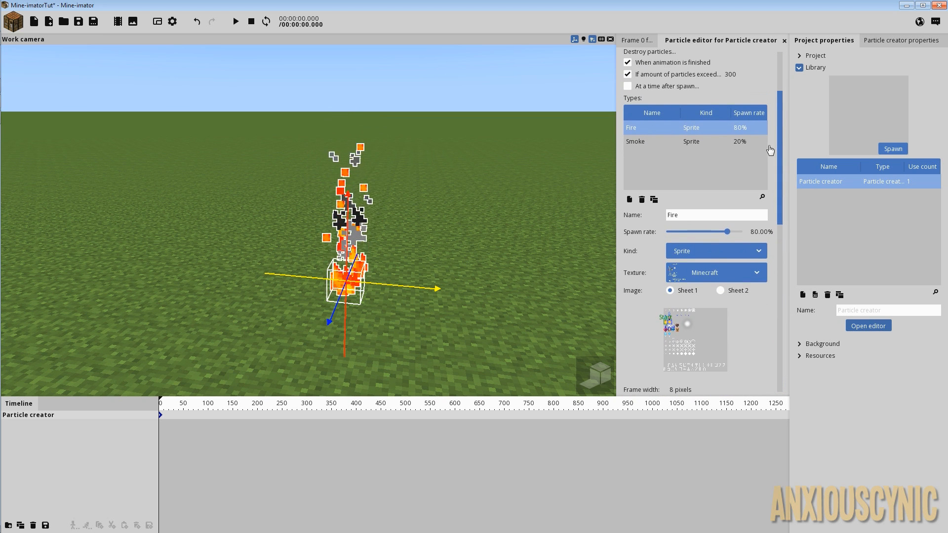
pyautogui.click(641, 143)
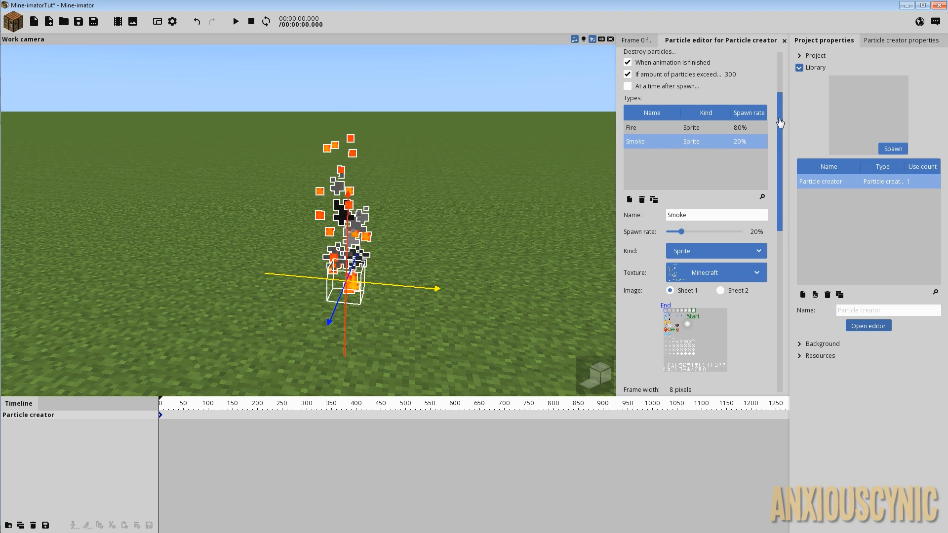
pyautogui.moveTo(780, 122)
pyautogui.mouseDown()
pyautogui.moveTo(781, 228)
pyautogui.moveTo(781, 105)
pyautogui.mouseUp()
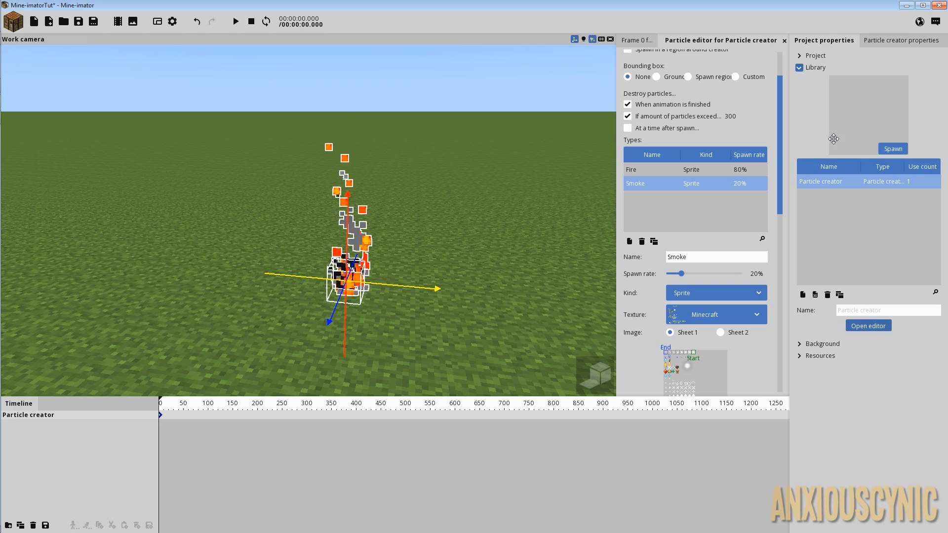
# Step: Set the Smoke particle type's spawn rate to 0% so that only Fire spawns
pyautogui.moveTo(506, 171); pyautogui.dragTo(504, 197)
pyautogui.scroll(-3, 513, 170)
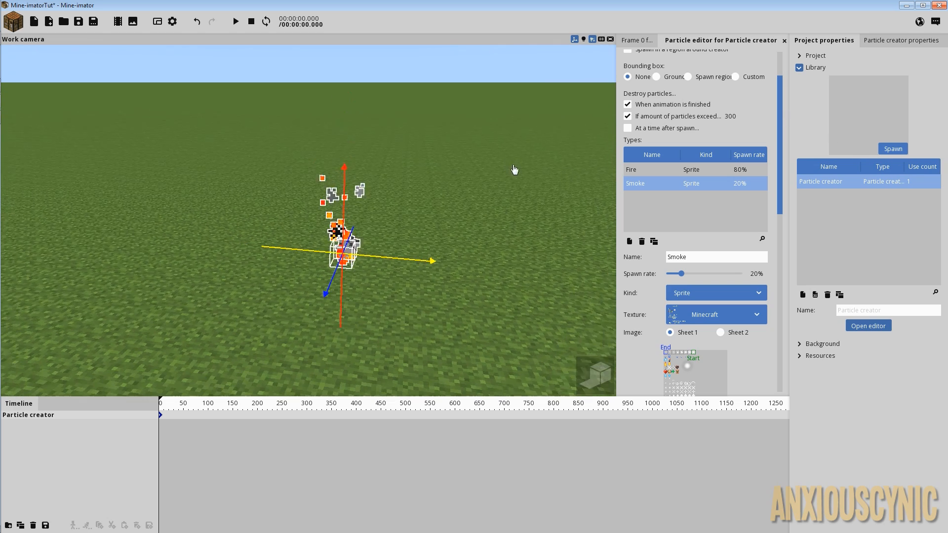
pyautogui.click(647, 174)
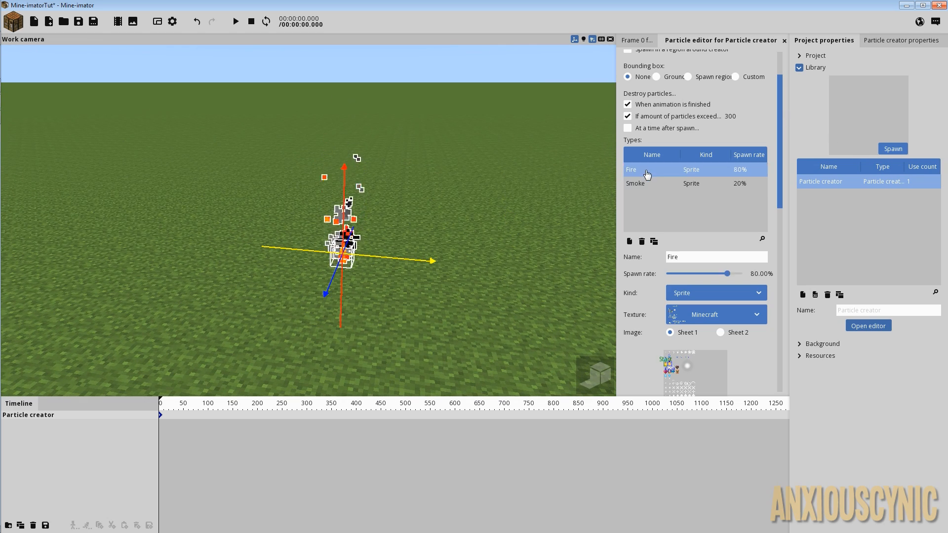
pyautogui.click(691, 185)
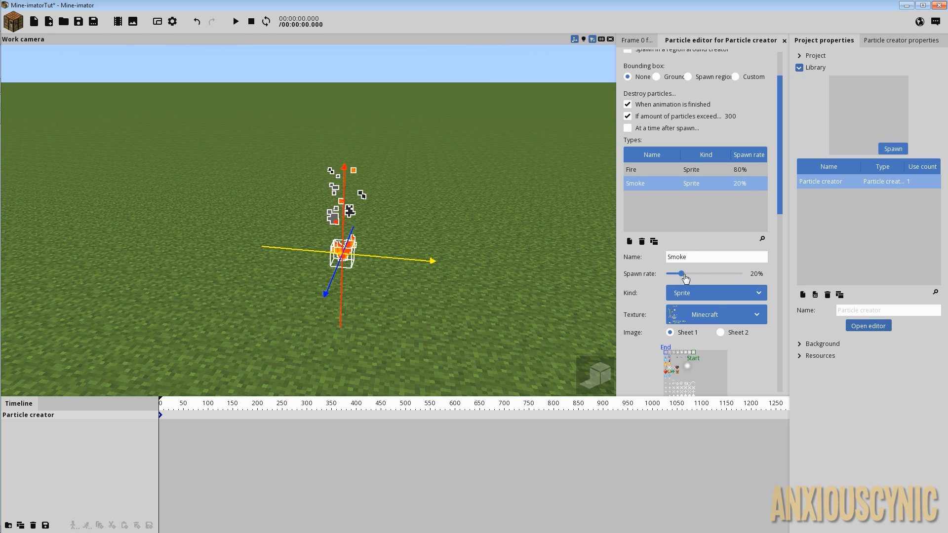
pyautogui.moveTo(681, 274); pyautogui.dragTo(662, 274)
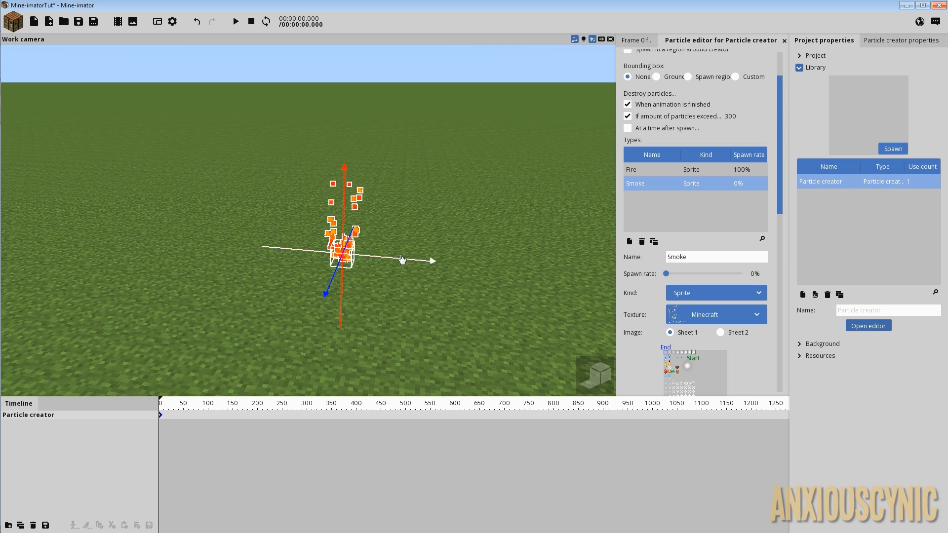
# Step: Review the Fire particle type's sprite and speed settings and switch its image to Sheet 2
pyautogui.click(657, 170)
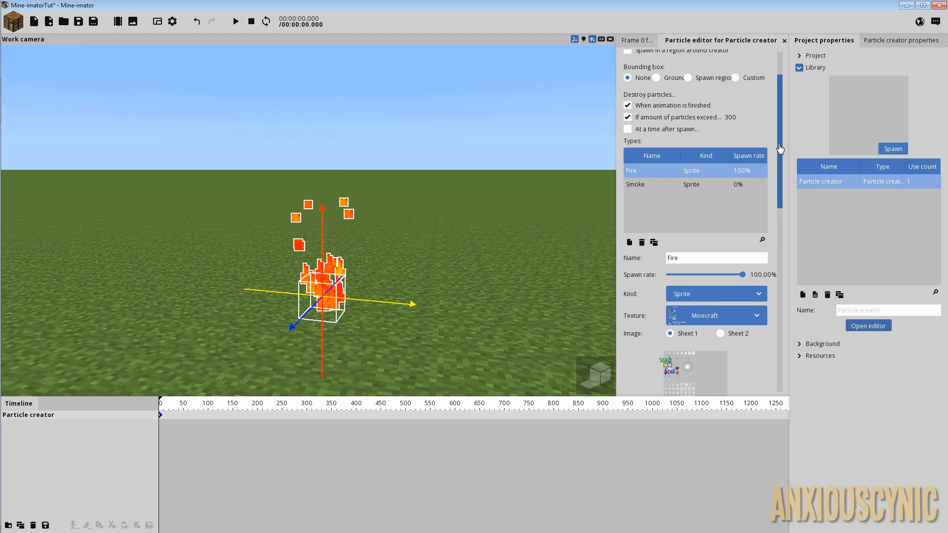
pyautogui.moveTo(779, 153); pyautogui.dragTo(787, 240)
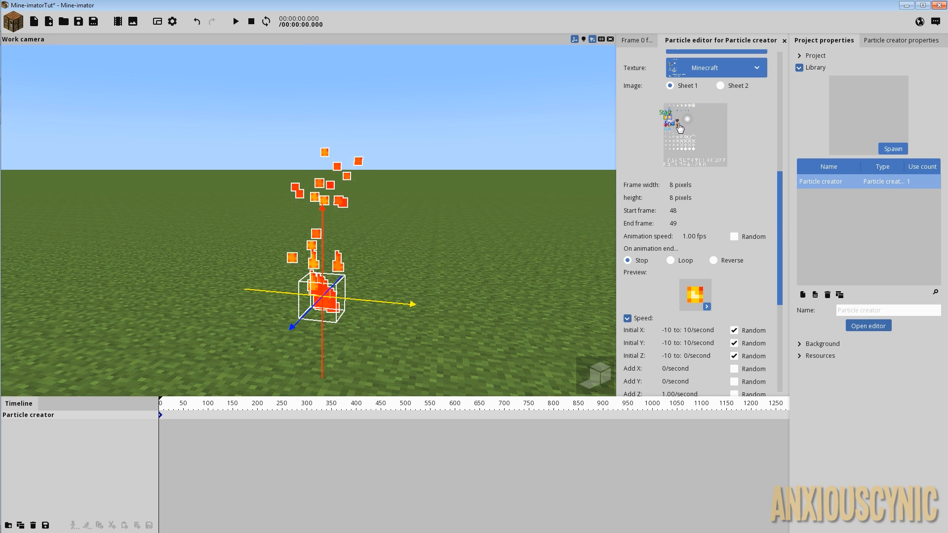
pyautogui.scroll(-2, 739, 158)
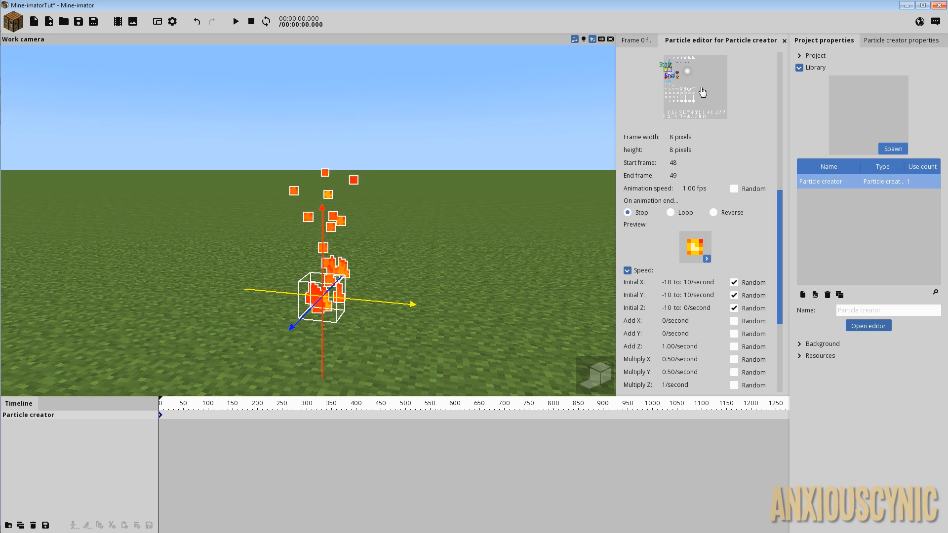
pyautogui.moveTo(778, 194); pyautogui.dragTo(778, 171)
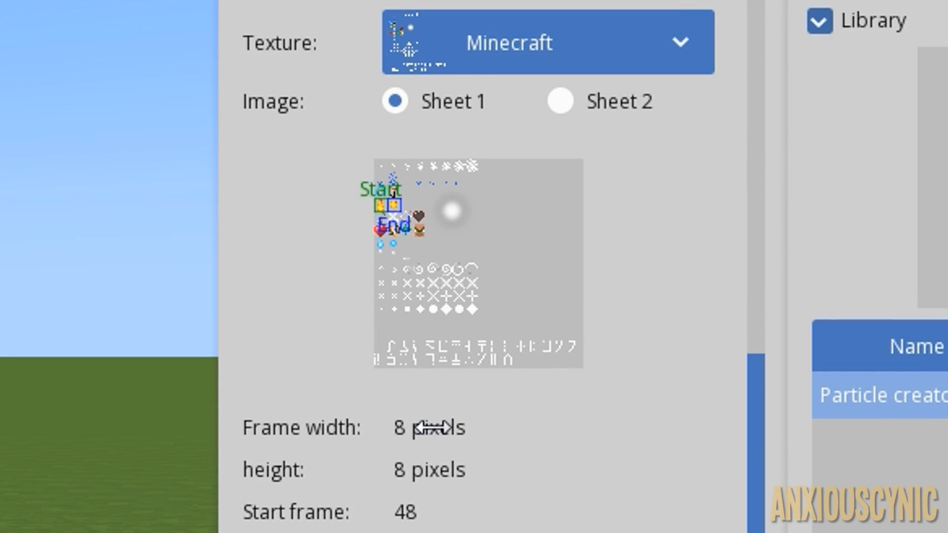
pyautogui.moveTo(415, 427)
pyautogui.mouseDown()
pyautogui.moveTo(508, 429)
pyautogui.moveTo(428, 427)
pyautogui.mouseUp()
pyautogui.click(561, 104)
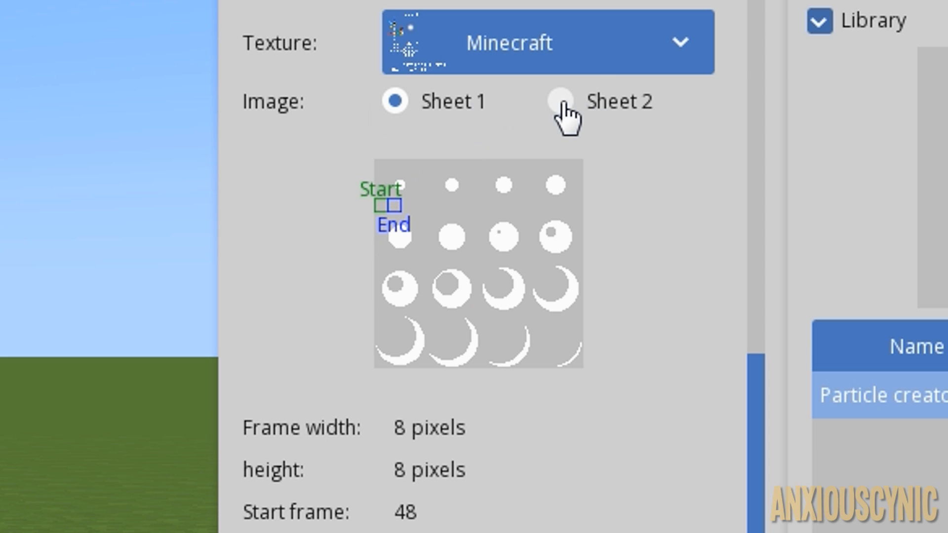
# Step: Set the Fire particle type's image back to Sheet 1 and replay its animation preview
pyautogui.click(393, 102)
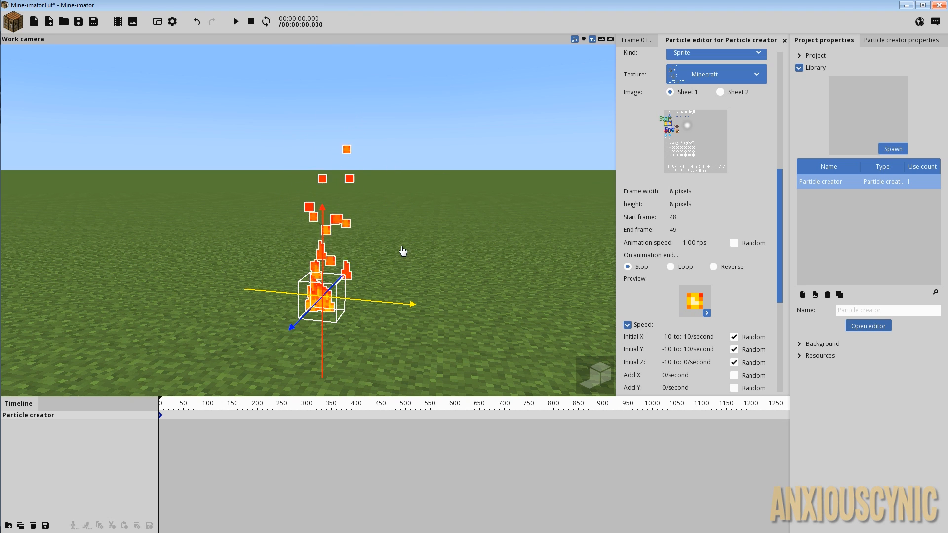
pyautogui.click(706, 312)
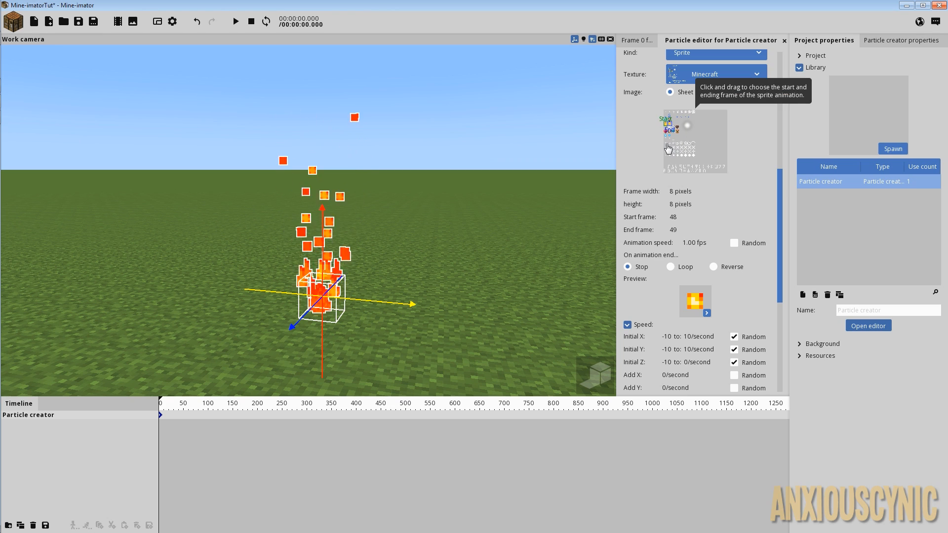
# Step: Set the Fire sprite animation to run from frame 128 to frame 135 on Sheet 1 and save the project
pyautogui.moveTo(664, 143); pyautogui.dragTo(673, 143)
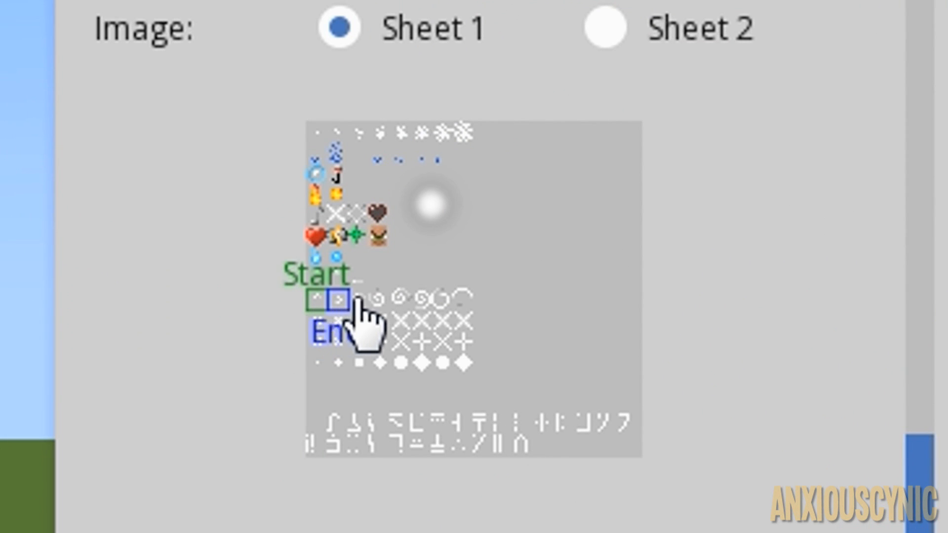
pyautogui.moveTo(356, 297)
pyautogui.mouseDown()
pyautogui.moveTo(453, 302)
pyautogui.moveTo(488, 338)
pyautogui.mouseUp()
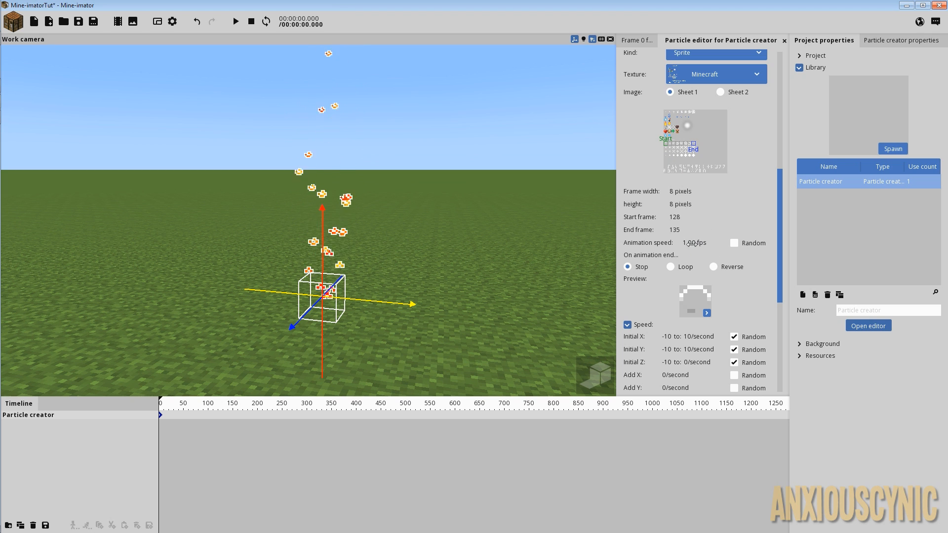
pyautogui.hotkey('ctrl', 's')
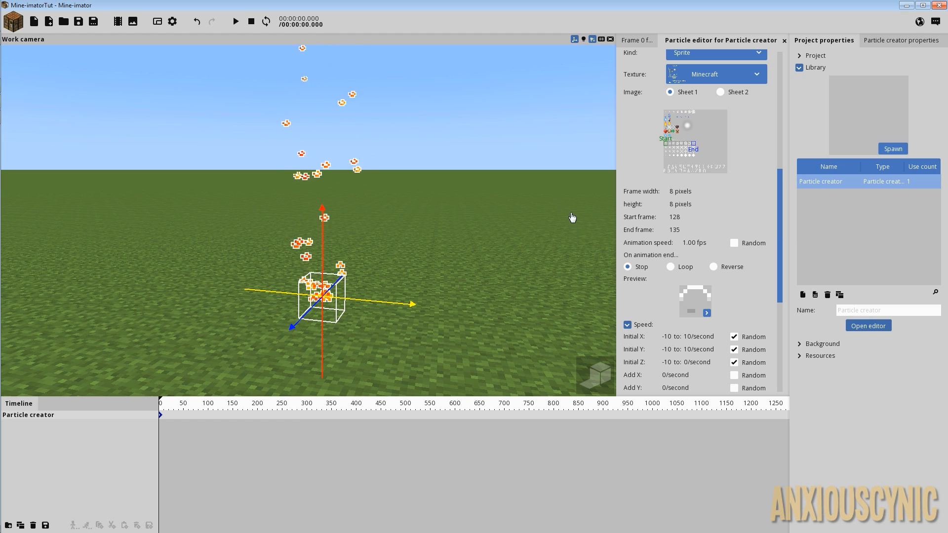
# Step: Try animation speeds of 15 fps and 3 fps for the Fire particle's sprite animation
pyautogui.click(686, 242)
pyautogui.write('15')
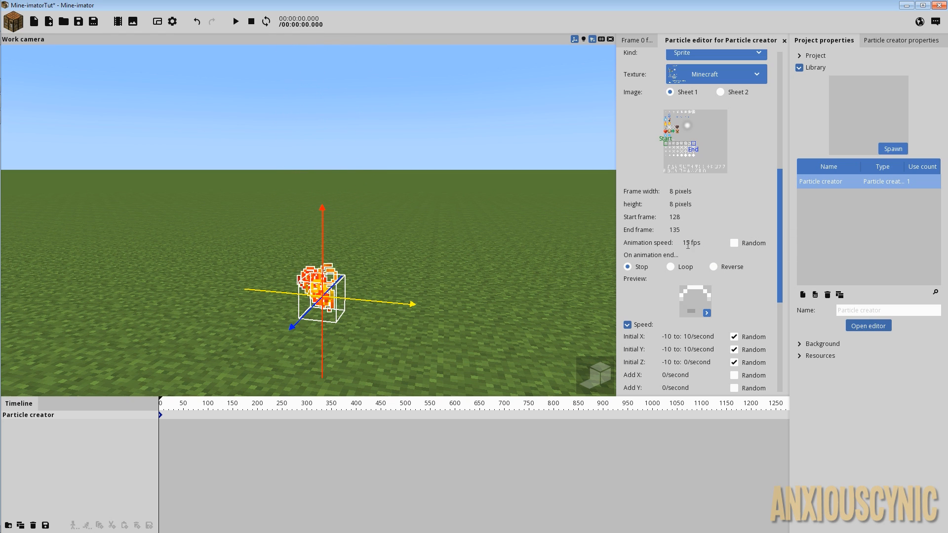
pyautogui.moveTo(690, 243); pyautogui.dragTo(687, 242)
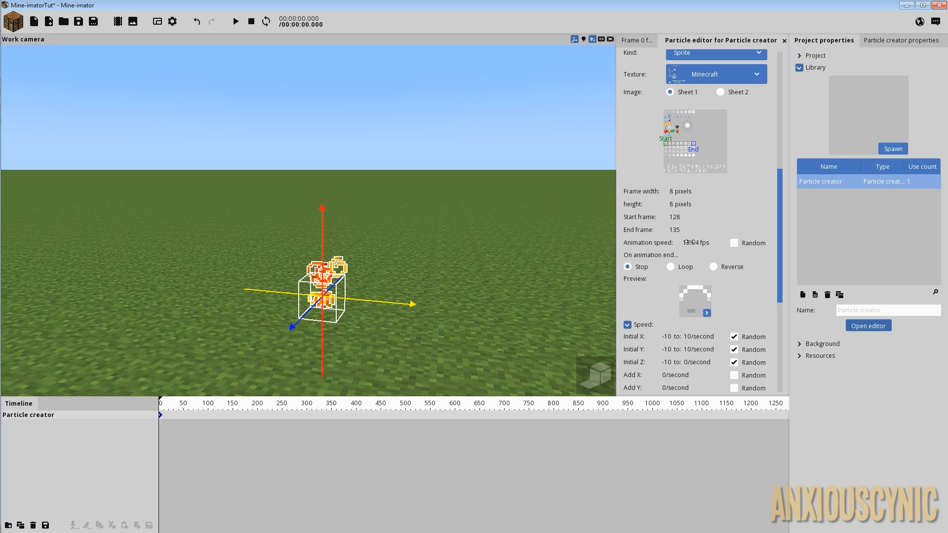
pyautogui.click(694, 243)
pyautogui.write('3')
pyautogui.press('Return')
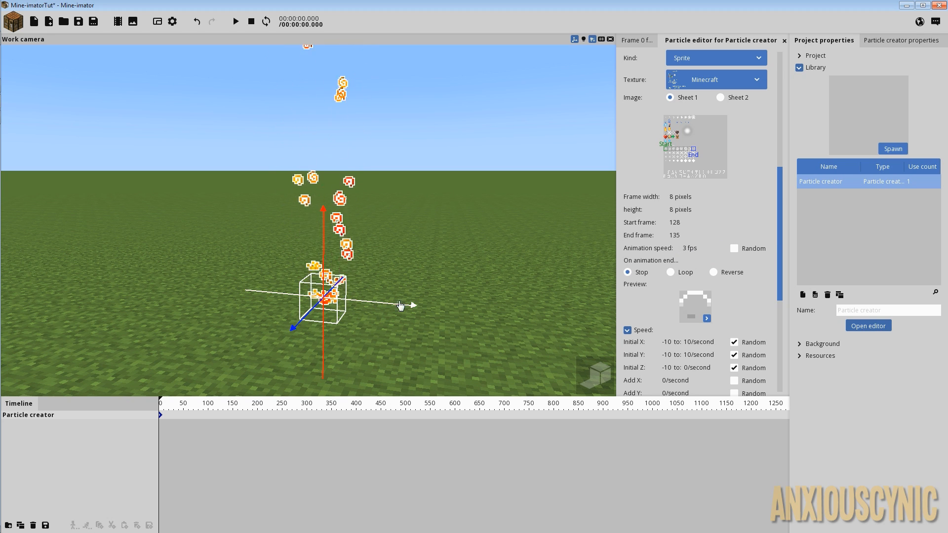
pyautogui.moveTo(464, 319); pyautogui.dragTo(469, 271, button='right')
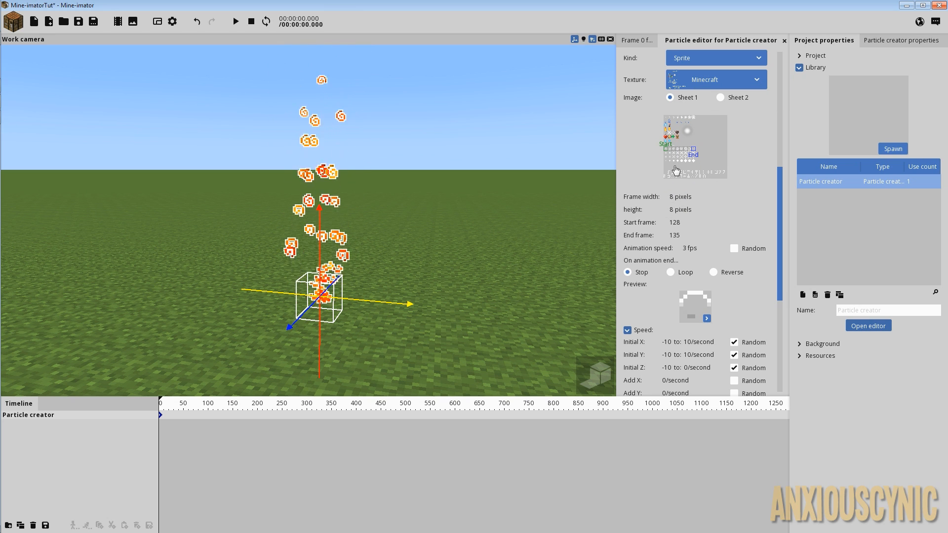
# Step: Set the Fire sprite animation to the flame frames 48 to 49 with an animation speed of 1 fps
pyautogui.click(666, 132)
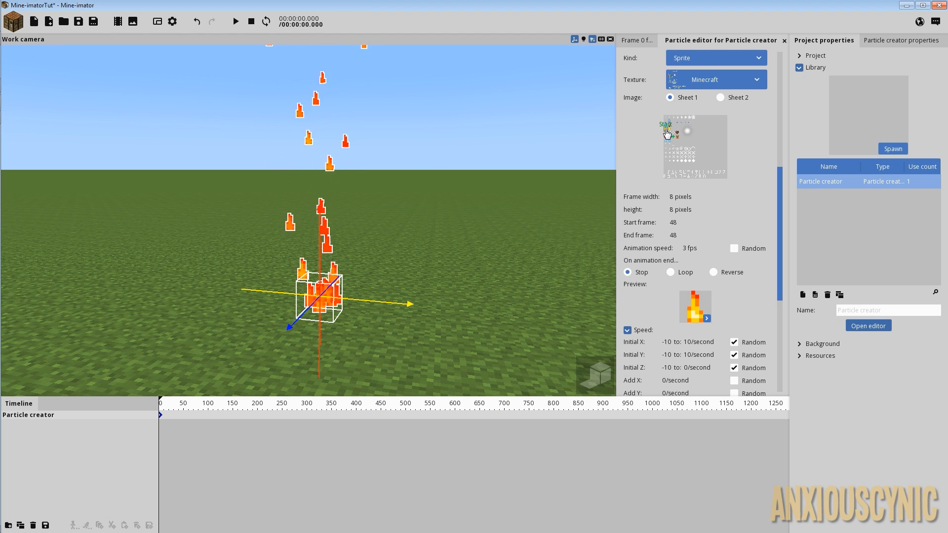
pyautogui.moveTo(667, 131); pyautogui.dragTo(671, 130)
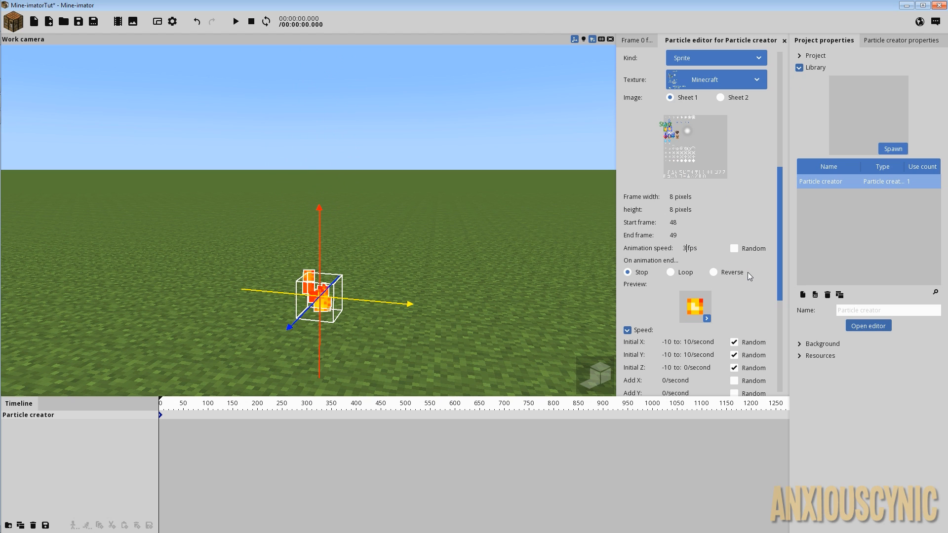
pyautogui.press('BackSpace')
pyautogui.write('1')
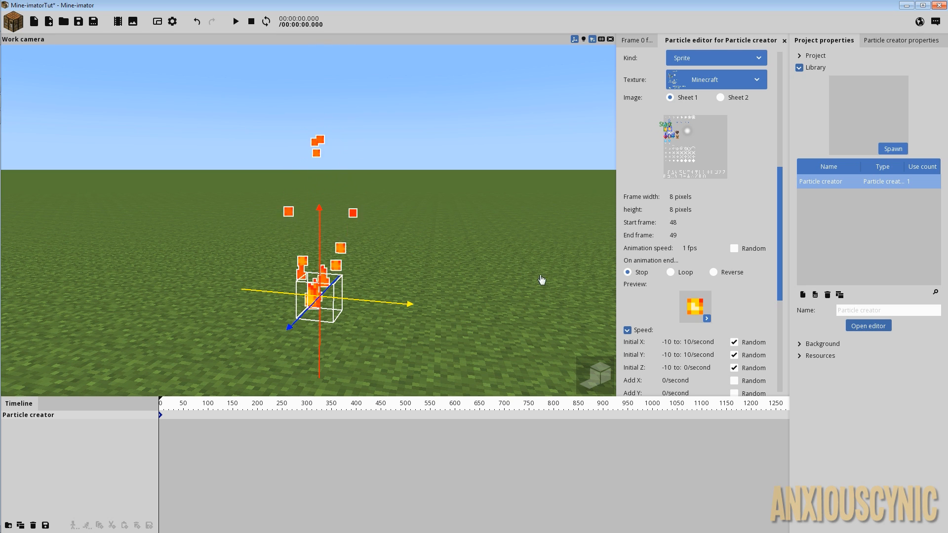
# Step: Replay the sprite preview, try Loop as the Fire animation's end behaviour, and set it back to Stop
pyautogui.scroll(-3, 778, 215)
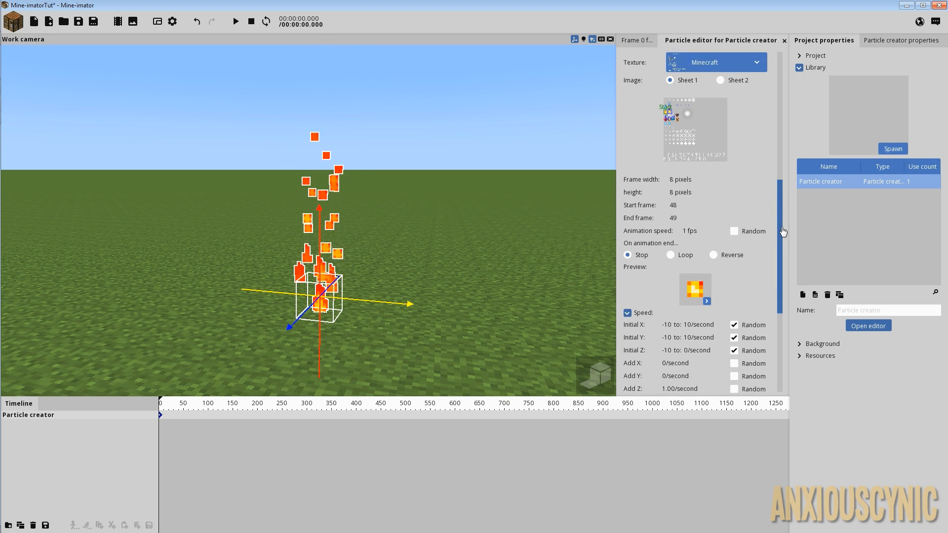
pyautogui.scroll(-5, 786, 229)
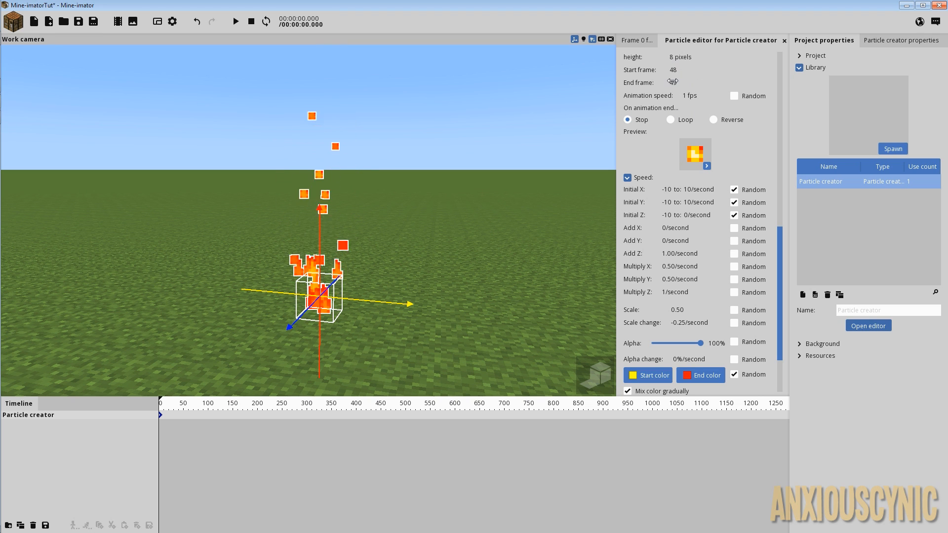
pyautogui.click(707, 165)
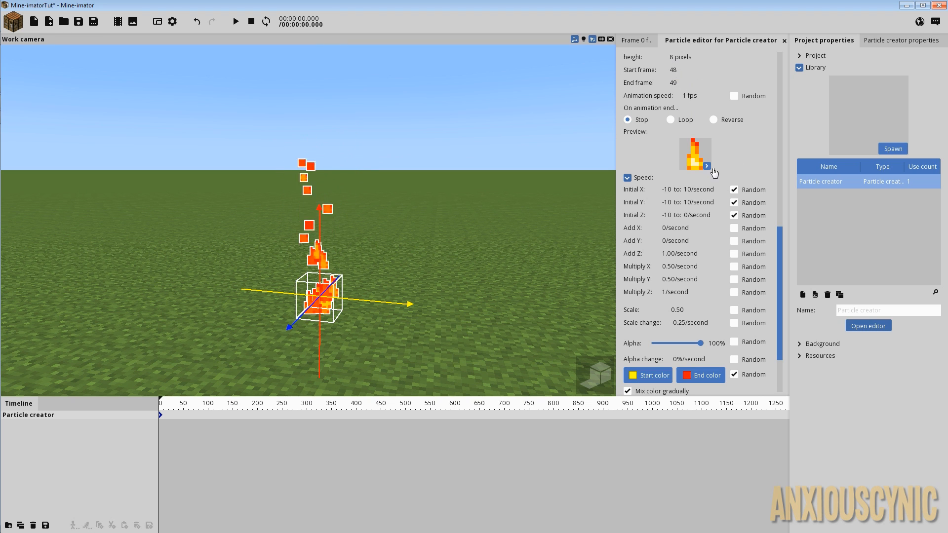
pyautogui.click(670, 120)
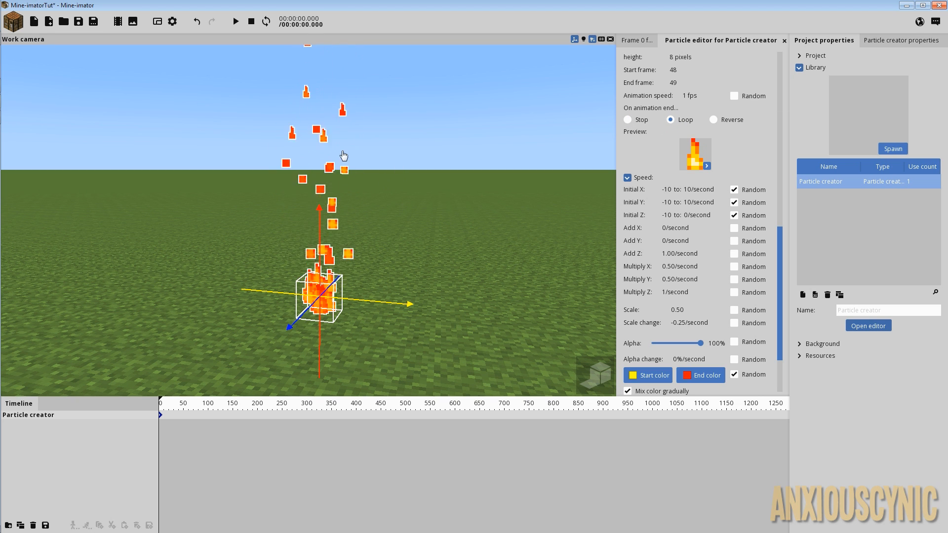
pyautogui.moveTo(456, 208)
pyautogui.mouseDown(button='right')
pyautogui.moveTo(454, 140)
pyautogui.moveTo(454, 198)
pyautogui.mouseUp(button='right')
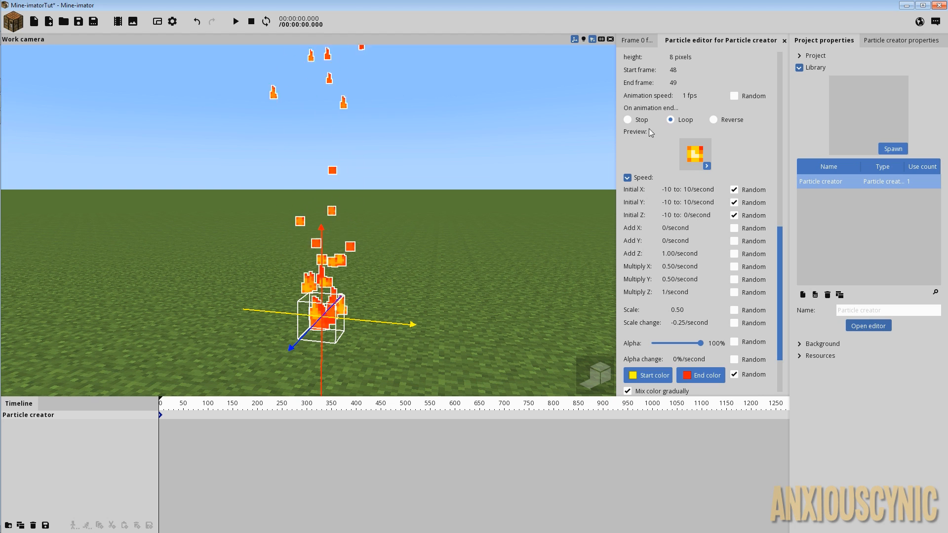
pyautogui.click(628, 120)
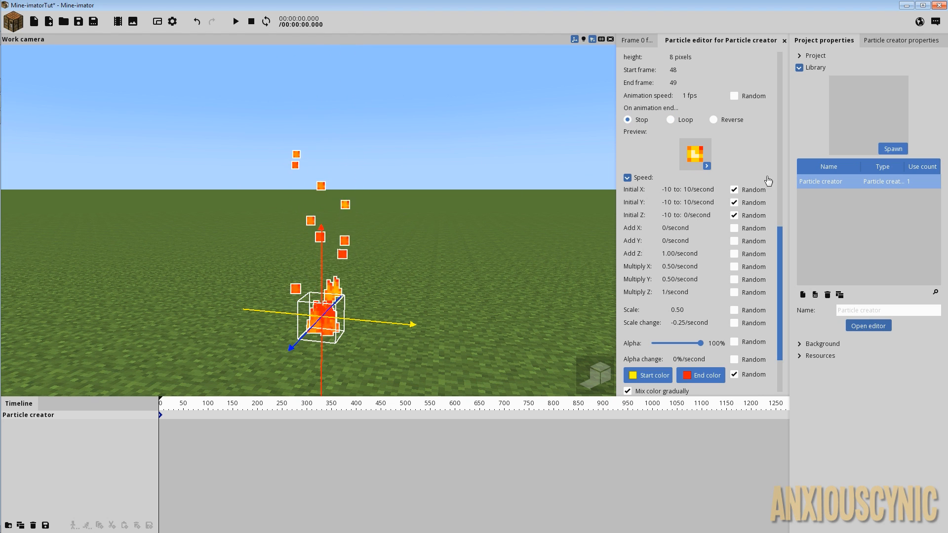
# Step: Try a limit of 200 for destroying excess particles and restore it to 300
pyautogui.scroll(10, 768, 240)
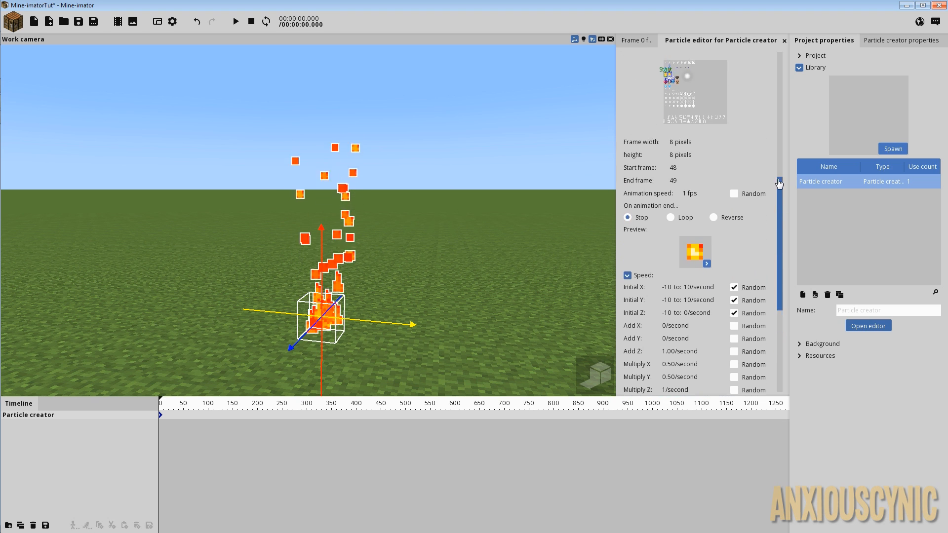
pyautogui.scroll(3, 772, 93)
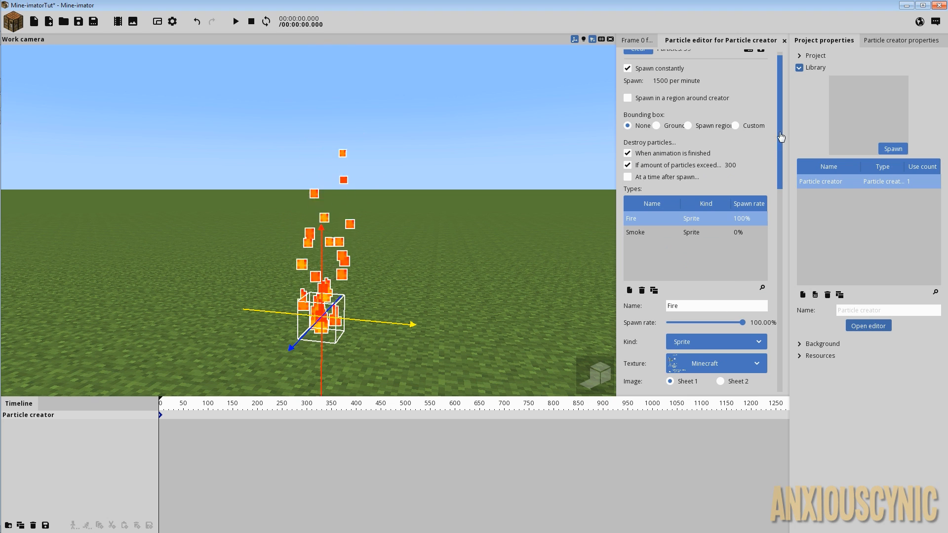
pyautogui.moveTo(780, 137); pyautogui.dragTo(789, 81)
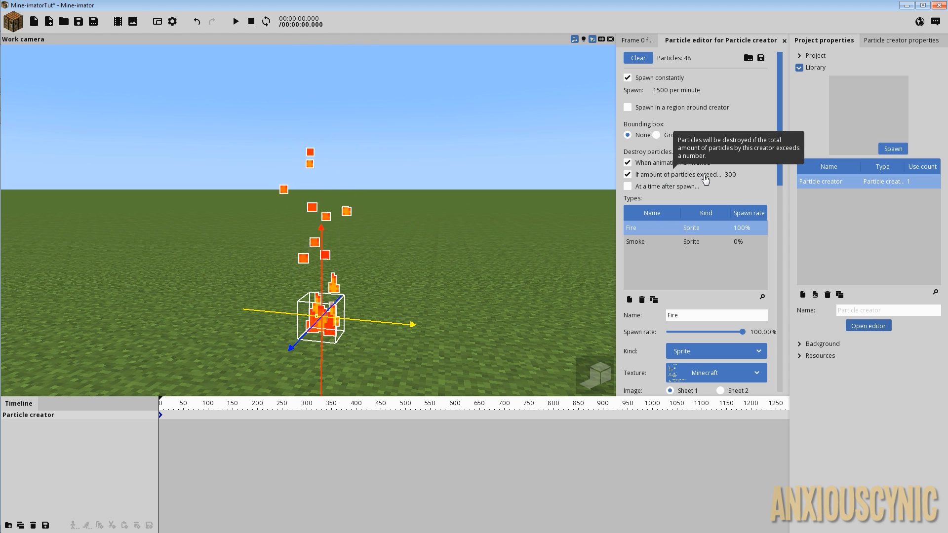
pyautogui.moveTo(726, 176); pyautogui.dragTo(727, 173)
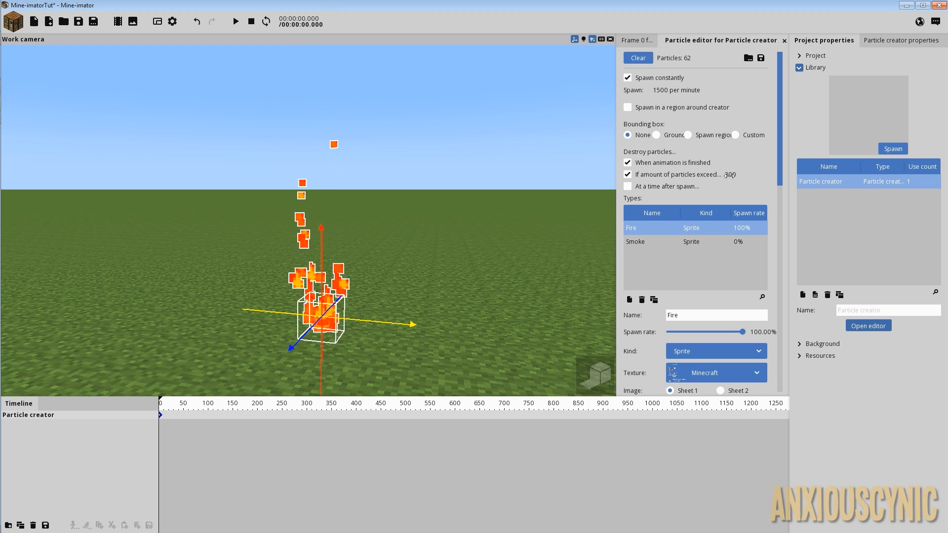
pyautogui.click(731, 174)
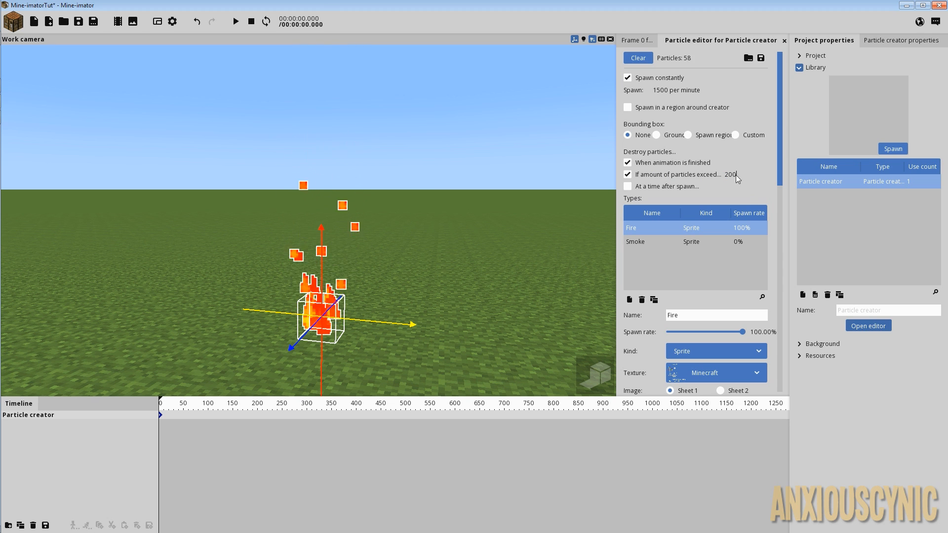
pyautogui.write('3')
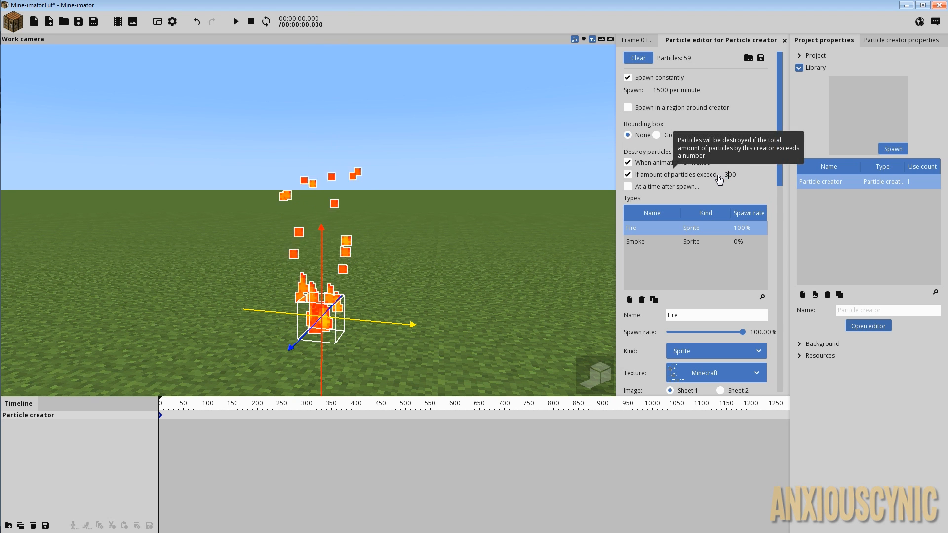
# Step: Toggle the destruction of particles above the amount limit off and on to compare the effect
pyautogui.click(628, 175)
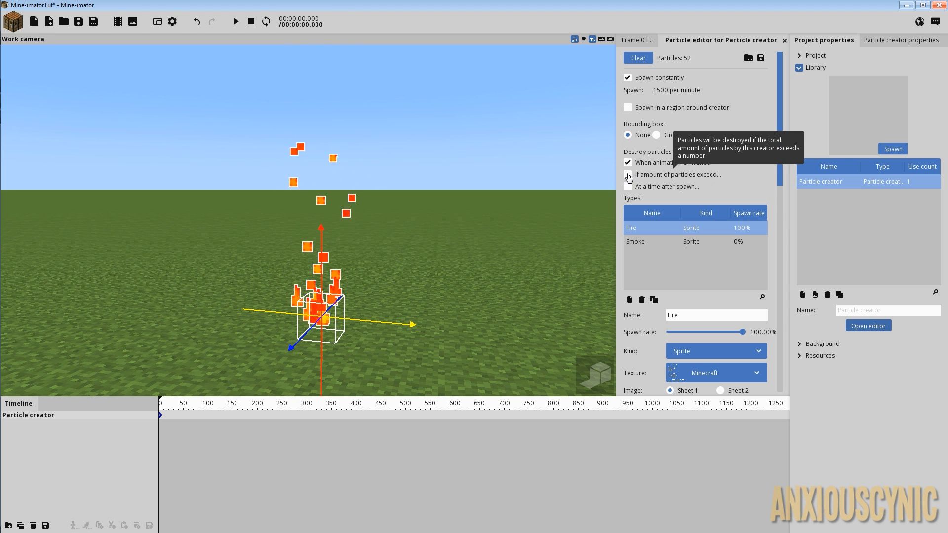
pyautogui.click(627, 175)
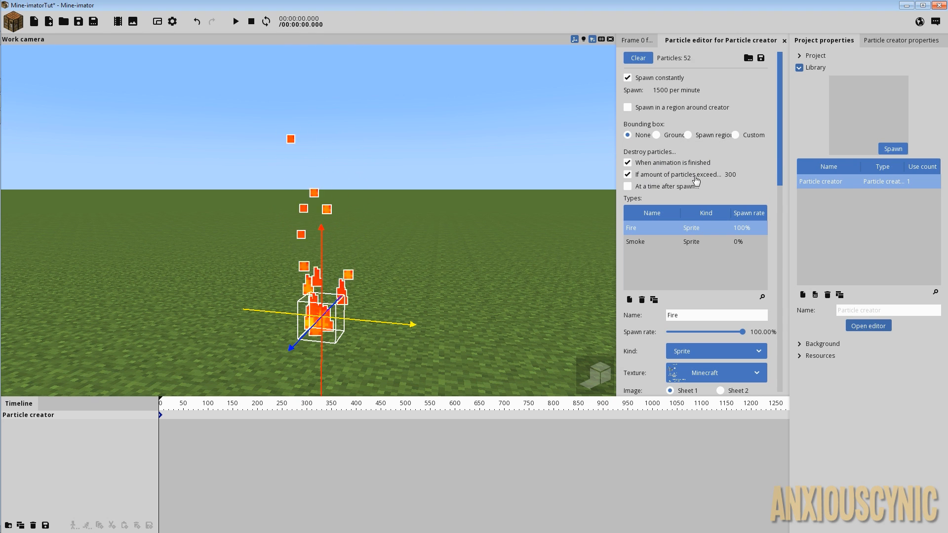
pyautogui.click(627, 176)
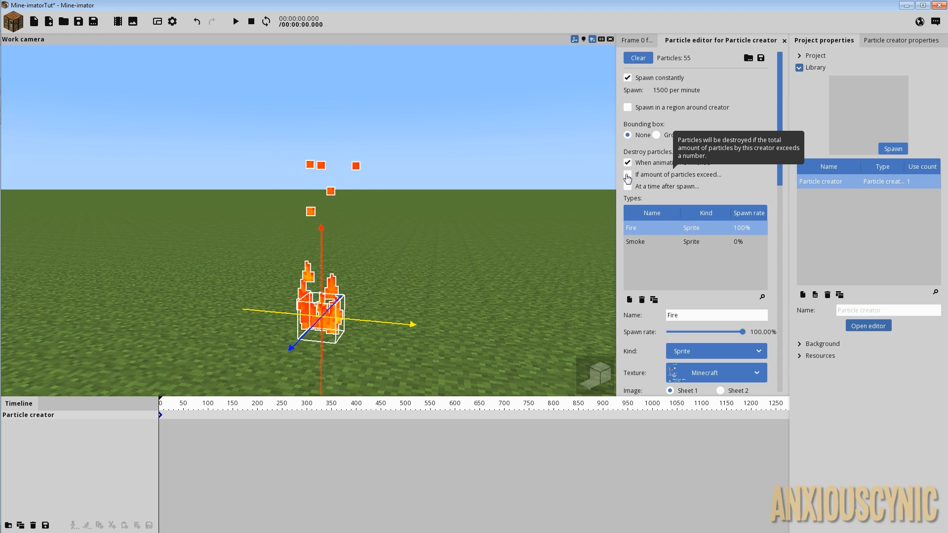
pyautogui.click(627, 175)
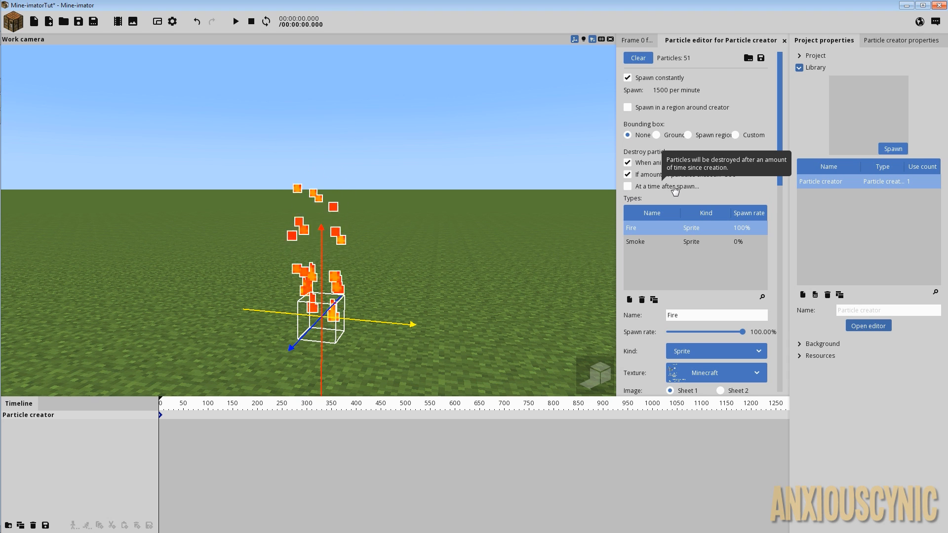
# Step: Disable destroying particles when the animation is finished and when their amount exceeds the limit, and inspect the rising particles
pyautogui.click(627, 174)
pyautogui.click(628, 164)
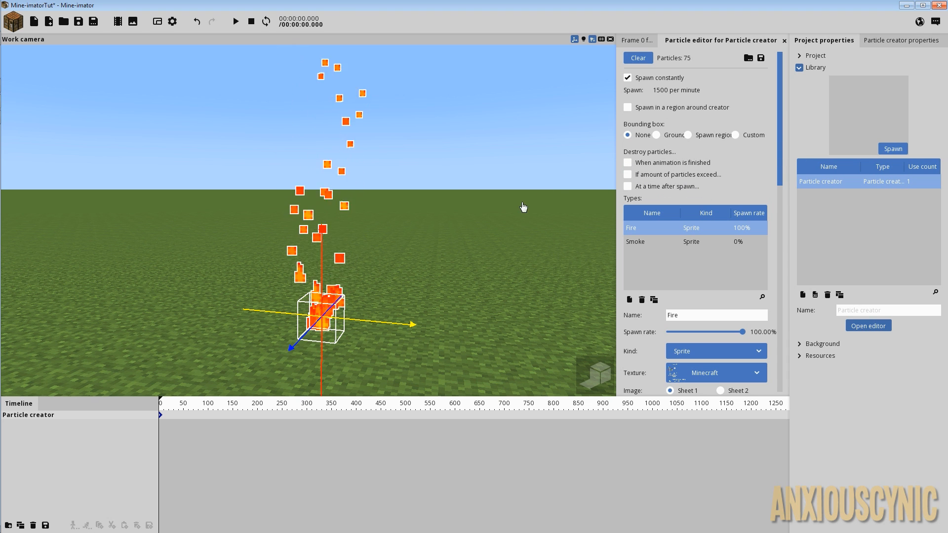
pyautogui.moveTo(525, 208); pyautogui.dragTo(518, 89, button='right')
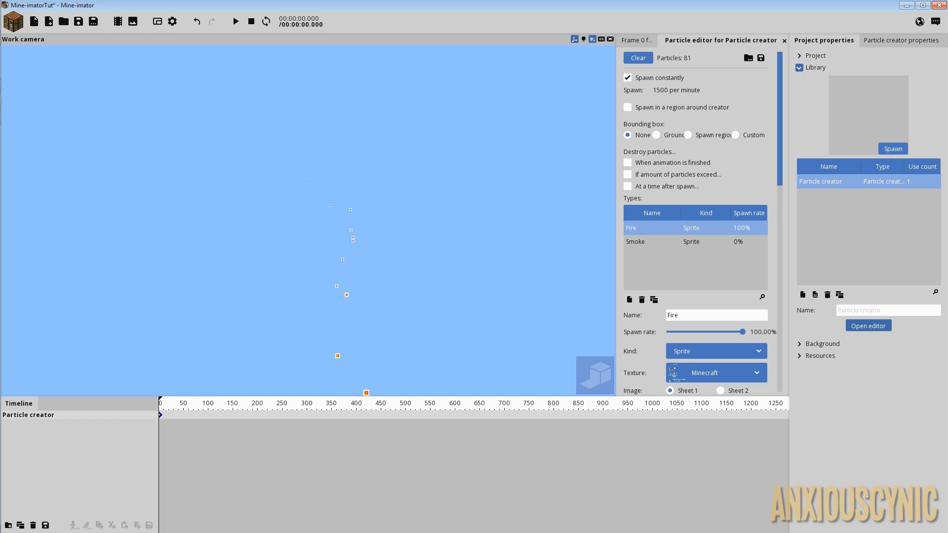
pyautogui.moveTo(308, 221); pyautogui.dragTo(311, 286, button='right')
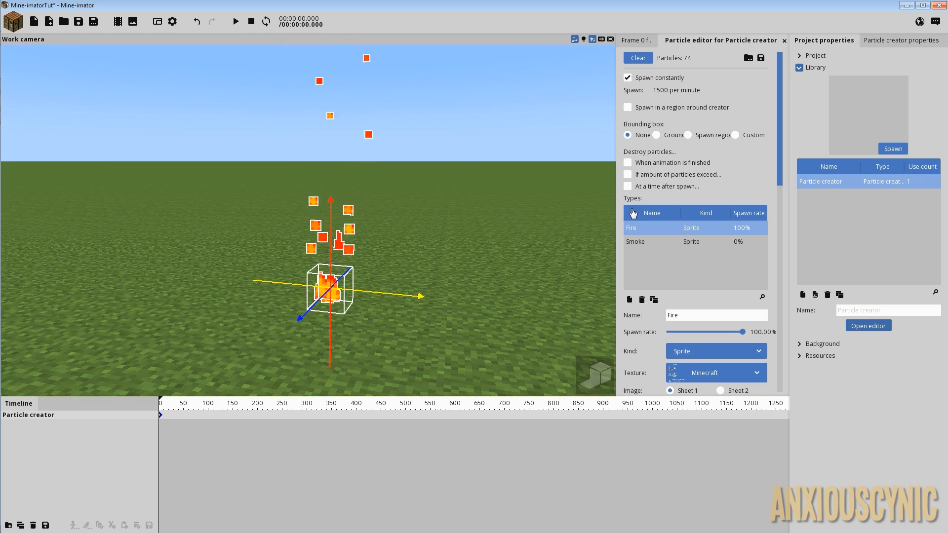
# Step: Enable destroying particles at a time after spawn and set that time to 1 second
pyautogui.click(663, 188)
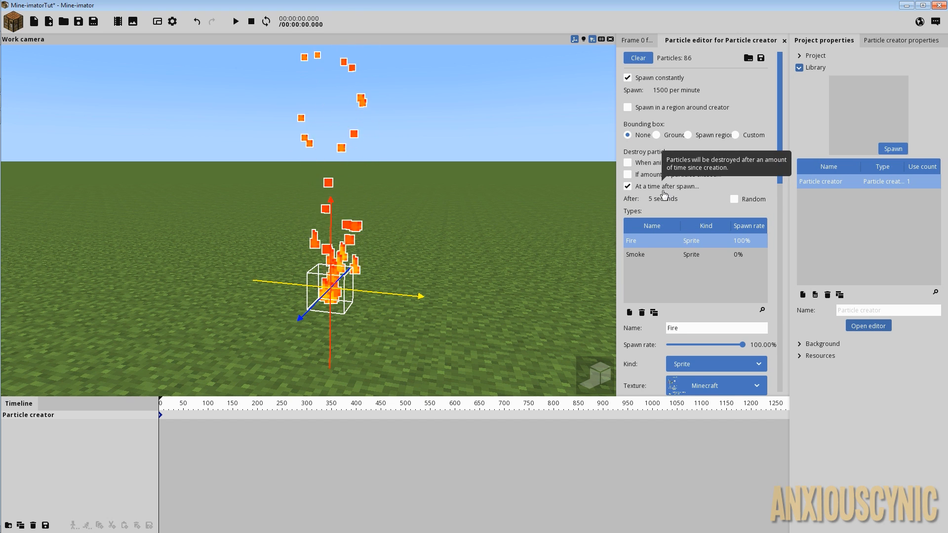
pyautogui.click(660, 198)
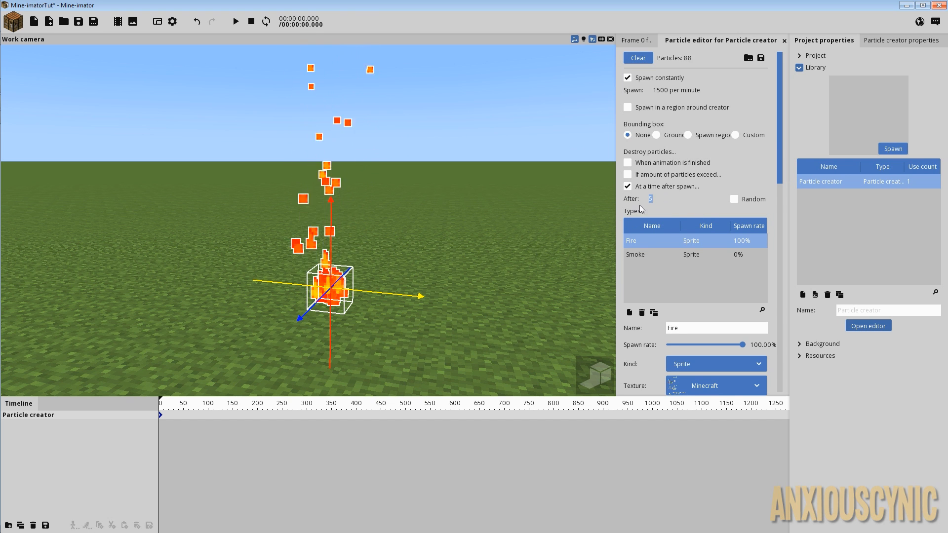
pyautogui.write('1')
pyautogui.press('Return')
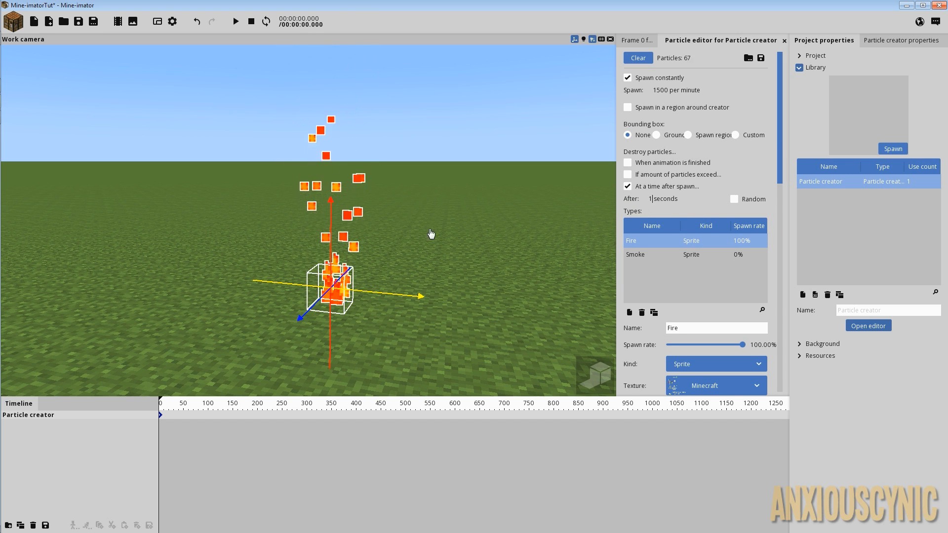
pyautogui.moveTo(432, 235)
pyautogui.mouseDown(button='right')
pyautogui.moveTo(426, 158)
pyautogui.moveTo(428, 248)
pyautogui.mouseUp(button='right')
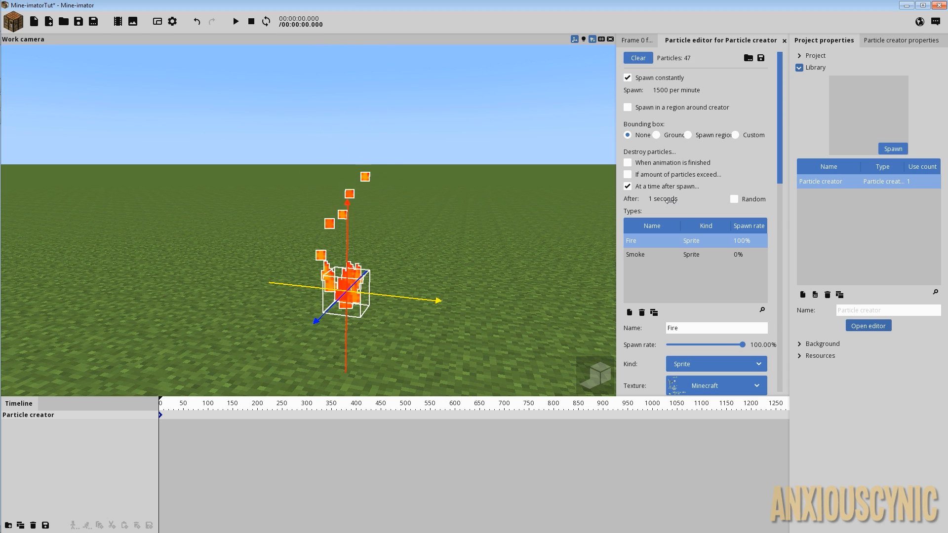
# Step: Turn off destruction at a time after spawn and enable it for finished animations and for particle amounts exceeding 300
pyautogui.moveTo(660, 201); pyautogui.dragTo(665, 200)
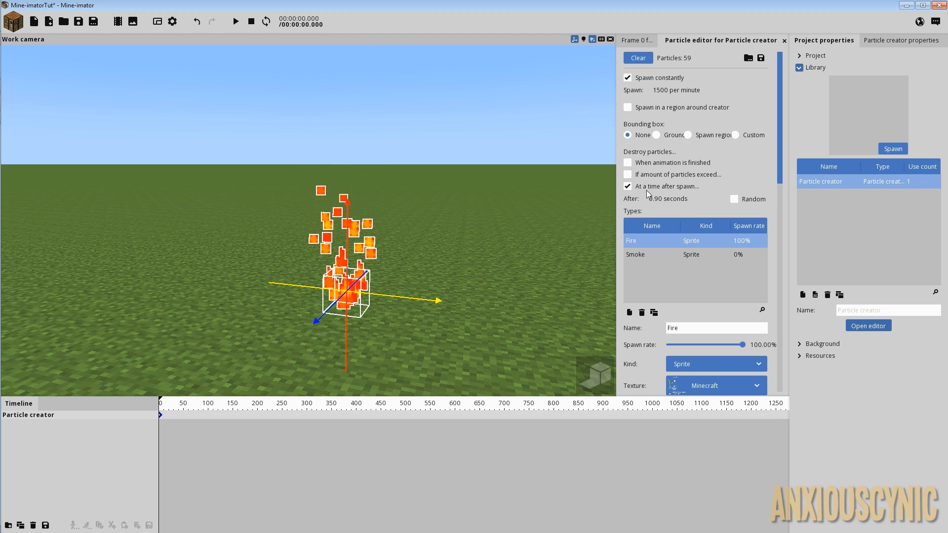
pyautogui.click(627, 186)
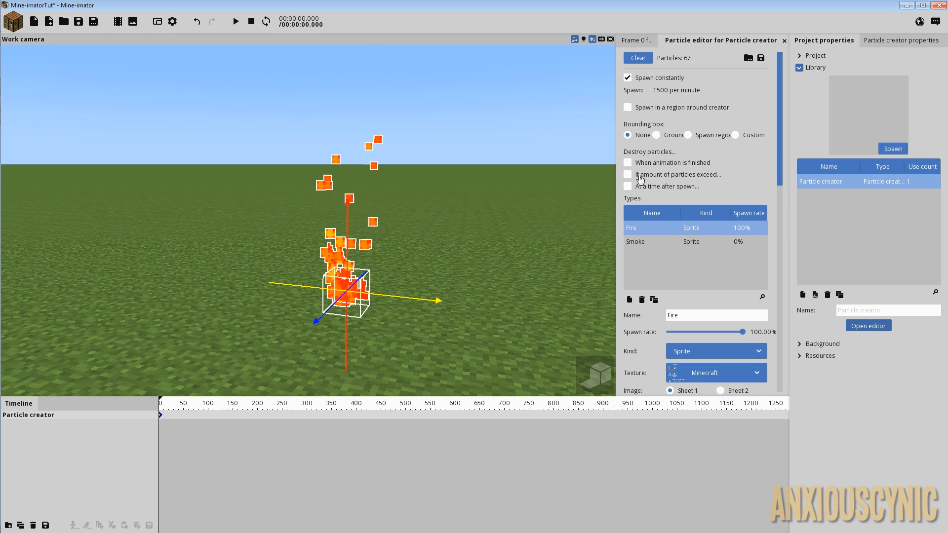
pyautogui.click(627, 174)
pyautogui.click(627, 163)
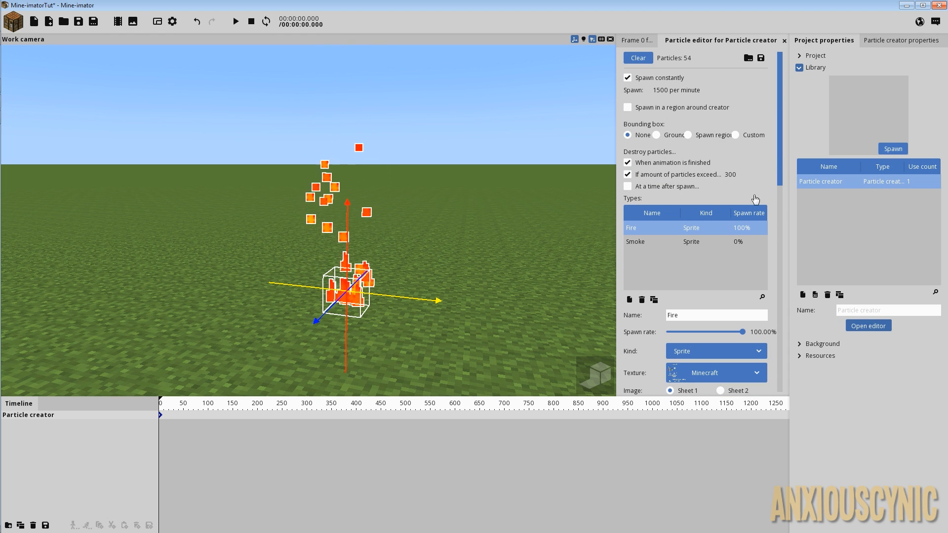
# Step: Reset the constant spawn rate to its default and set it back to 1500 per minute
pyautogui.rightClick(665, 91)
pyautogui.click(663, 91)
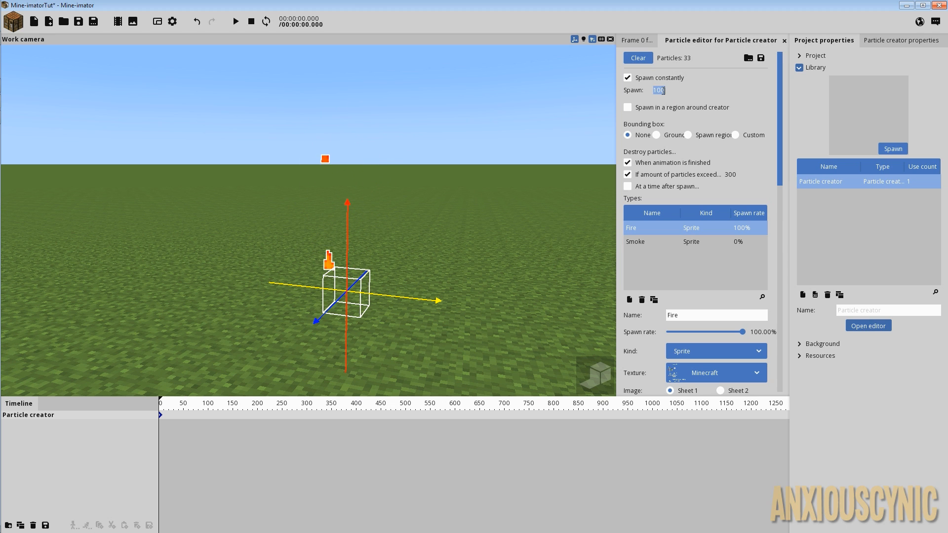
pyautogui.write('1500')
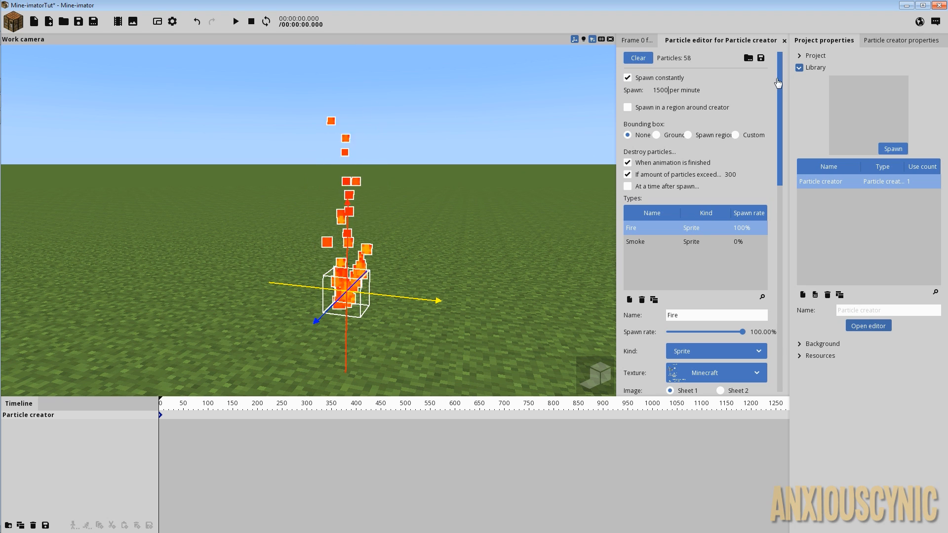
# Step: Switch the Fire type's speed settings to combined XYZ values and back to separate X, Y and Z values
pyautogui.scroll(-1, 781, 84)
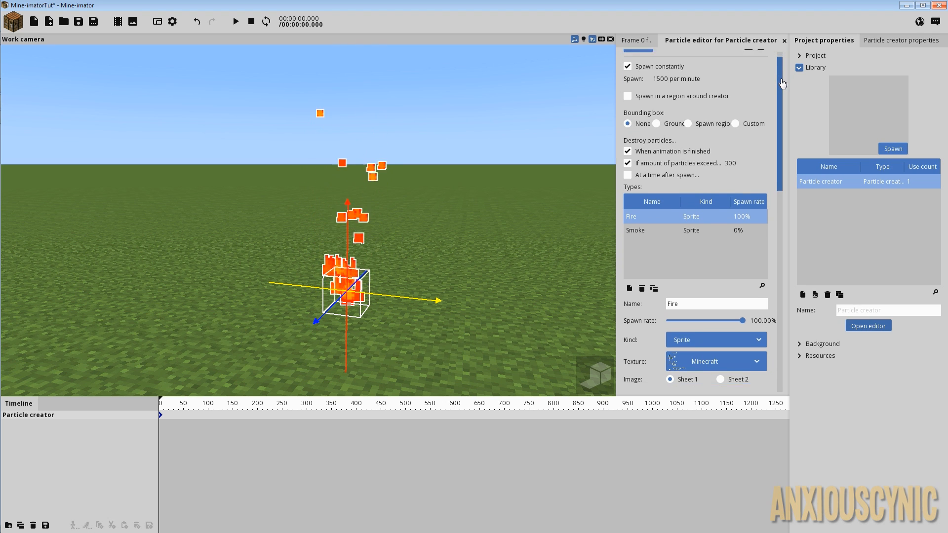
pyautogui.scroll(-10, 651, 140)
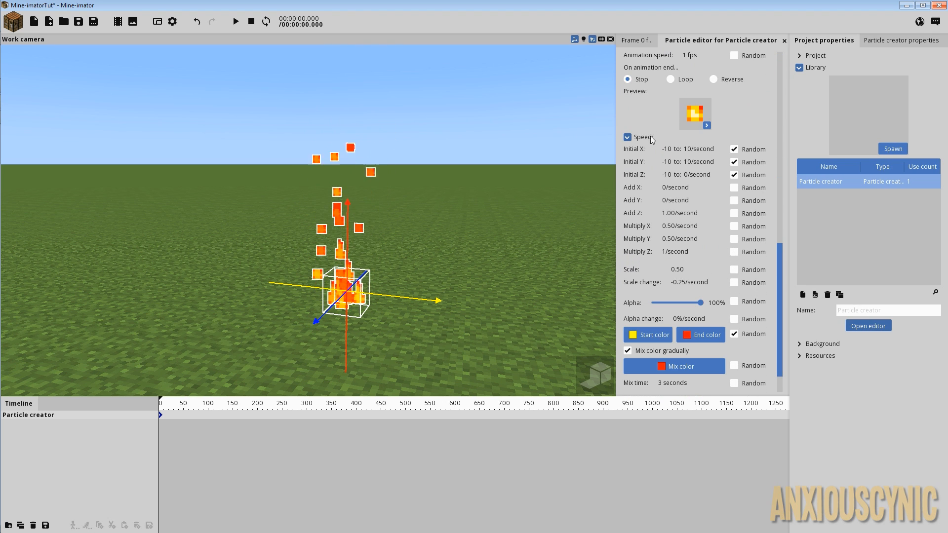
pyautogui.click(651, 138)
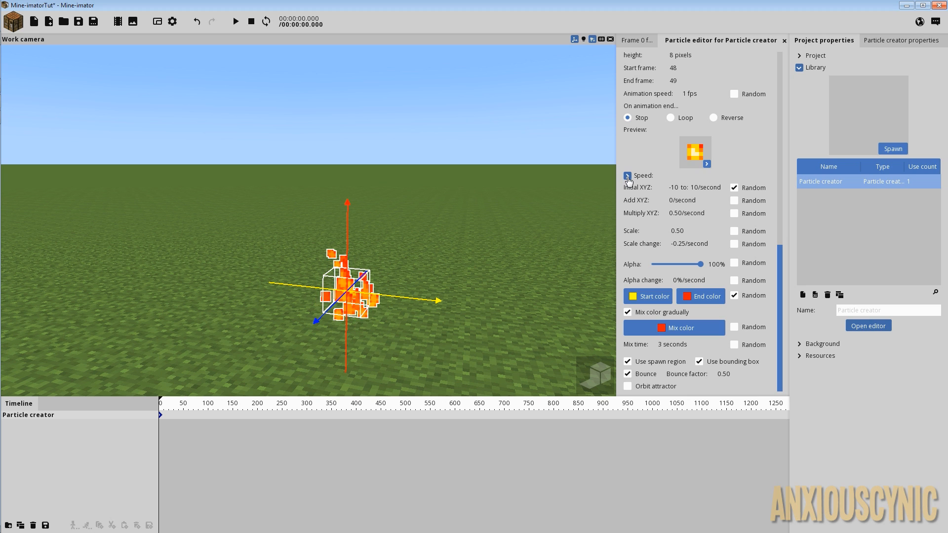
pyautogui.click(627, 176)
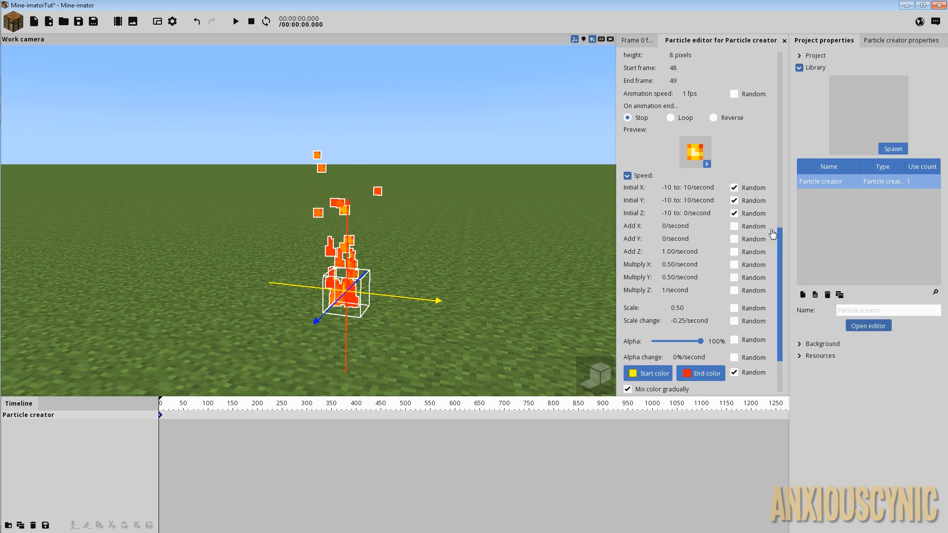
# Step: Examine the Fire type's per-axis speed settings and the particle motion along the creator's axes from several angles and distances
pyautogui.scroll(-1, 638, 182)
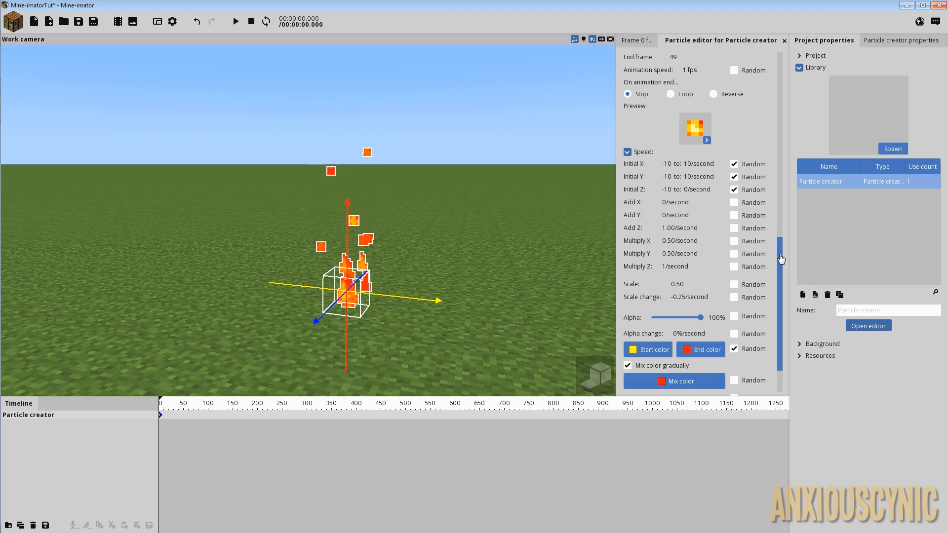
pyautogui.moveTo(490, 247); pyautogui.dragTo(484, 312)
pyautogui.moveTo(475, 227); pyautogui.dragTo(447, 175)
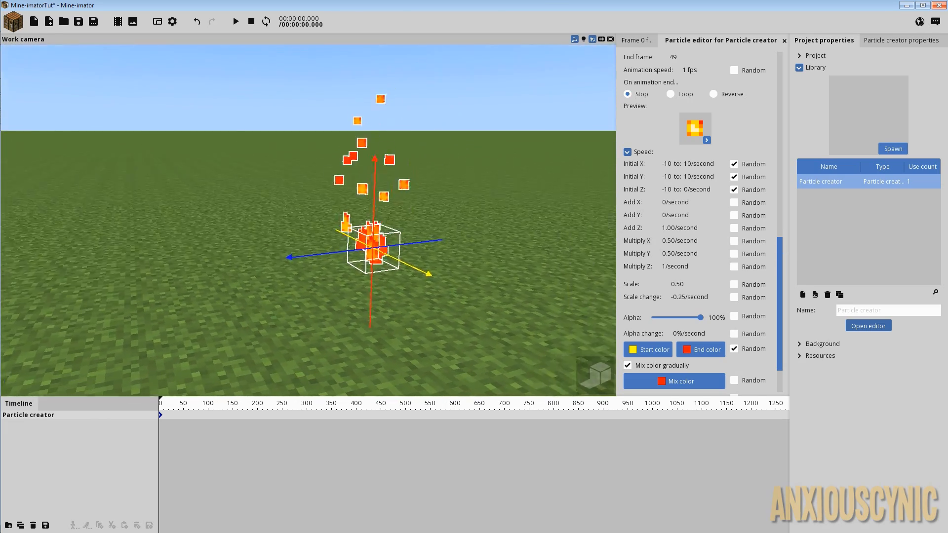
pyautogui.moveTo(466, 243); pyautogui.dragTo(465, 245)
pyautogui.scroll(2, 465, 246)
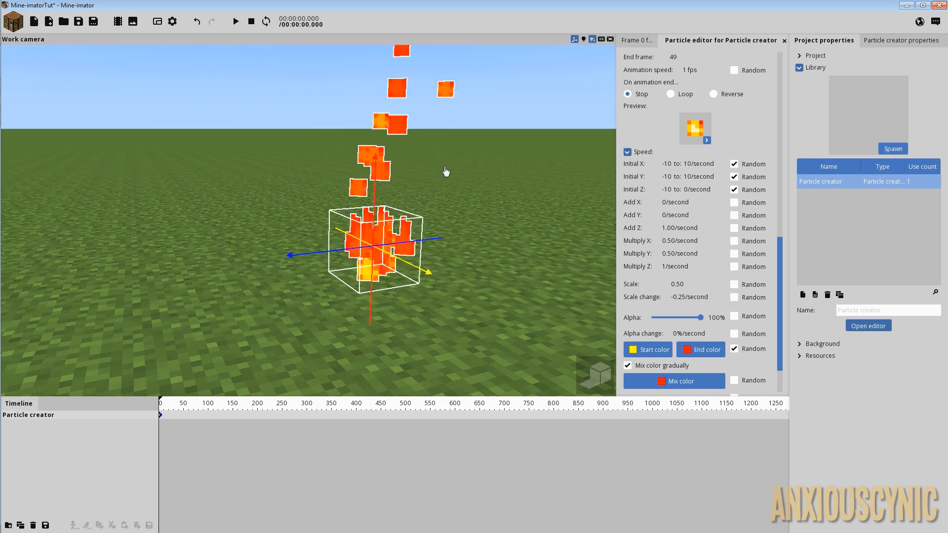
pyautogui.scroll(-5, 449, 182)
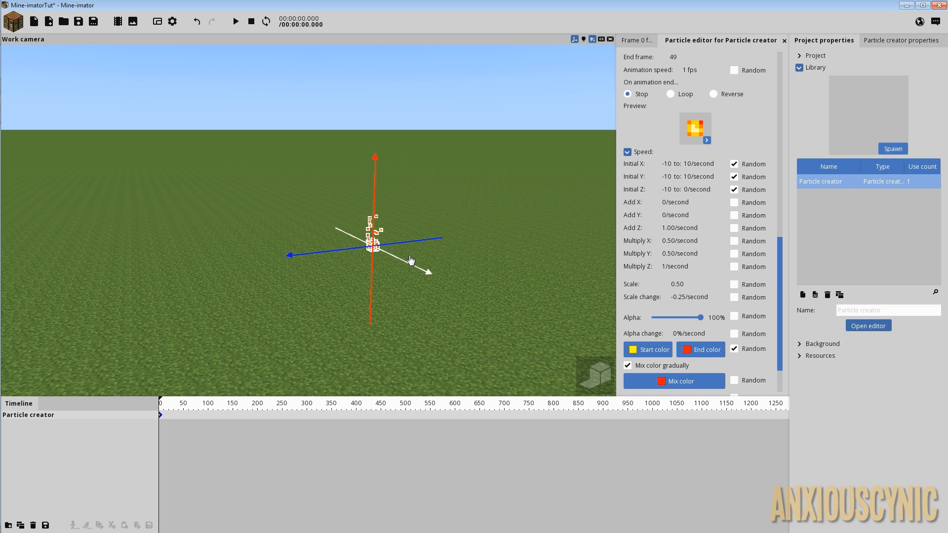
pyautogui.moveTo(456, 242); pyautogui.dragTo(450, 255, button='right')
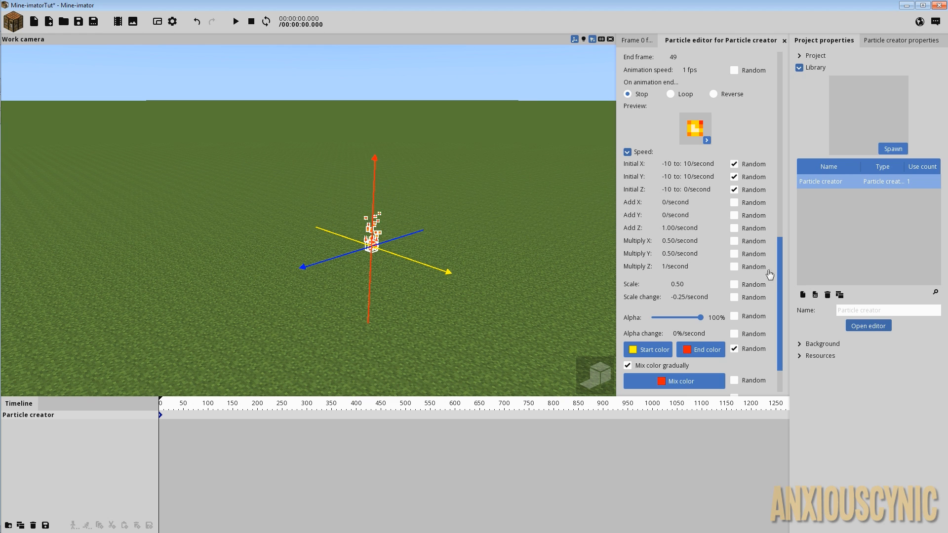
pyautogui.moveTo(779, 263); pyautogui.dragTo(773, 288)
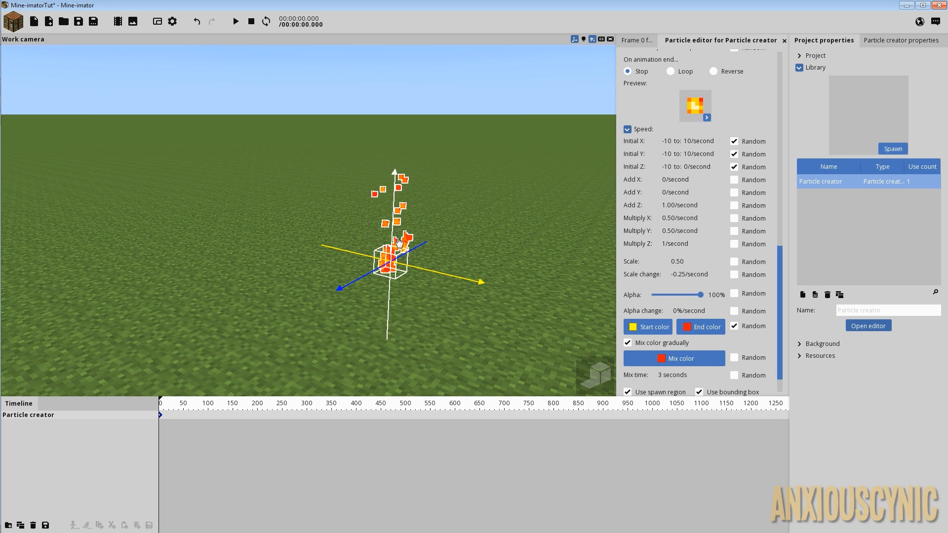
pyautogui.moveTo(476, 237); pyautogui.dragTo(463, 232)
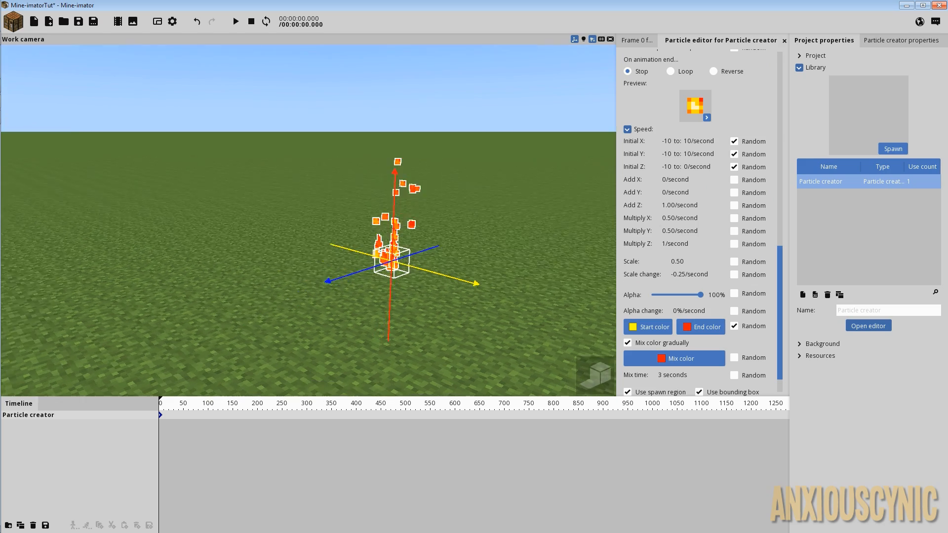
pyautogui.moveTo(414, 290); pyautogui.dragTo(411, 310)
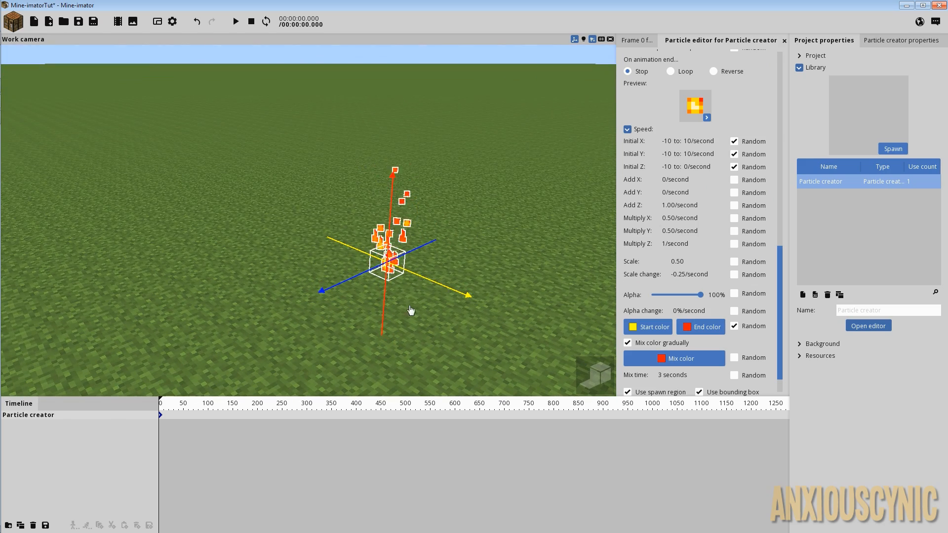
pyautogui.moveTo(485, 273); pyautogui.dragTo(419, 251)
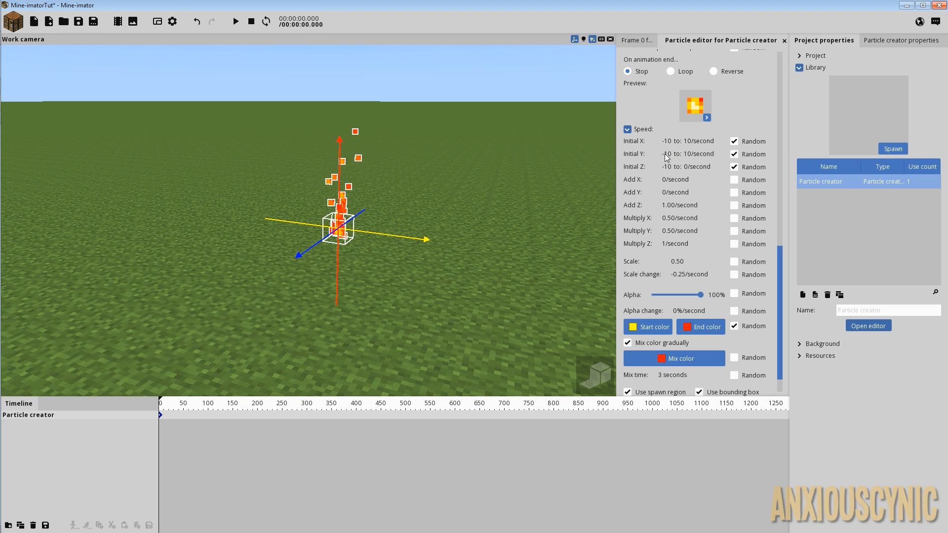
pyautogui.moveTo(392, 268); pyautogui.dragTo(415, 289, button='right')
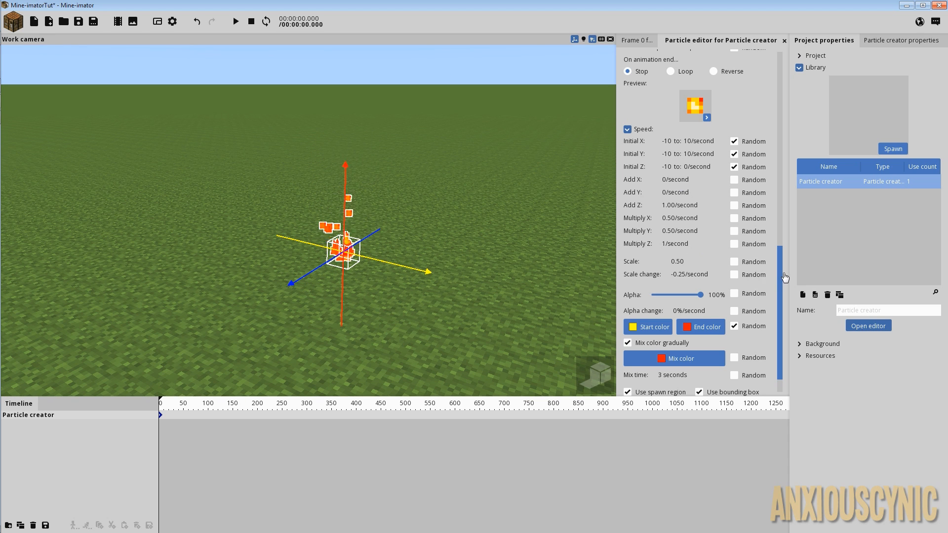
pyautogui.moveTo(784, 275)
pyautogui.mouseDown()
pyautogui.moveTo(784, 263)
pyautogui.moveTo(783, 274)
pyautogui.mouseUp()
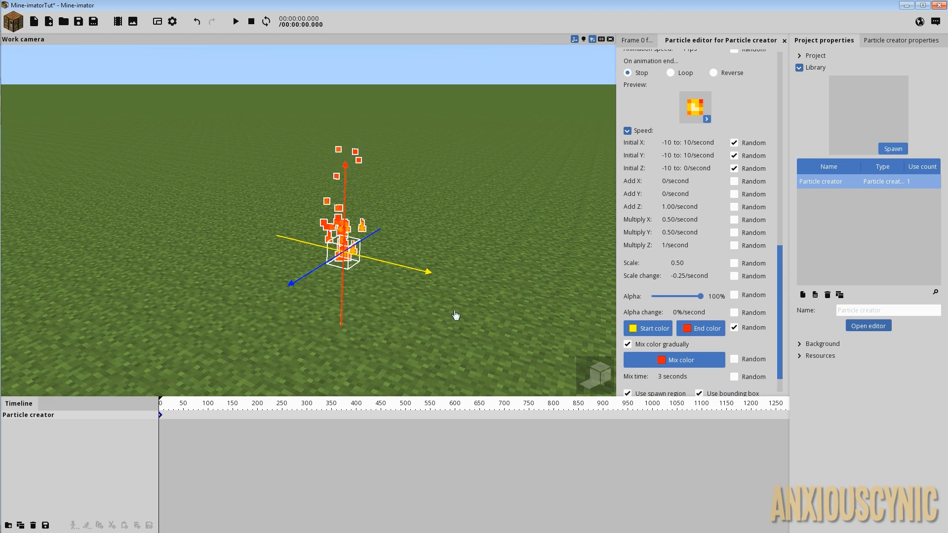
pyautogui.moveTo(390, 284)
pyautogui.mouseDown()
pyautogui.moveTo(412, 273)
pyautogui.moveTo(434, 237)
pyautogui.moveTo(429, 259)
pyautogui.moveTo(390, 284)
pyautogui.mouseUp()
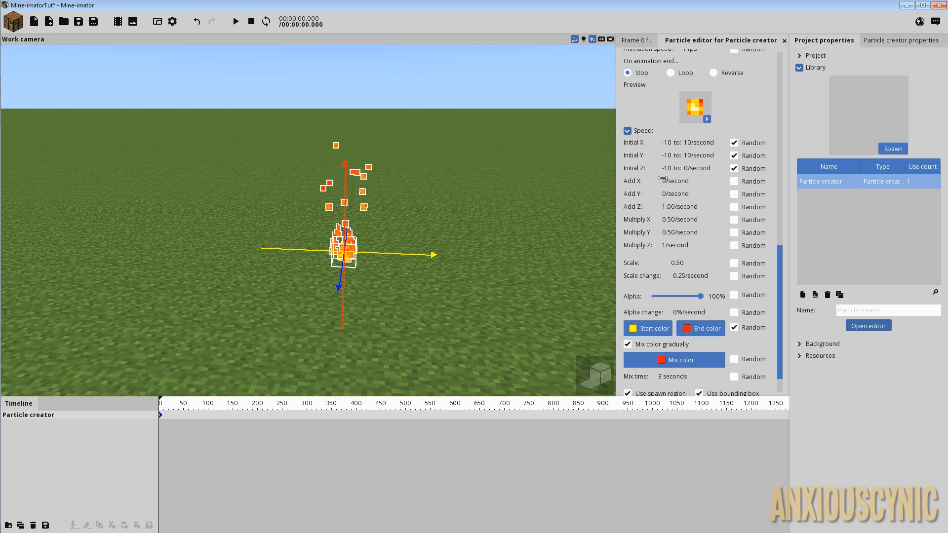
# Step: Set the lower limit of the Fire type's random initial X speed to -20 per second and inspect the spread
pyautogui.click(673, 145)
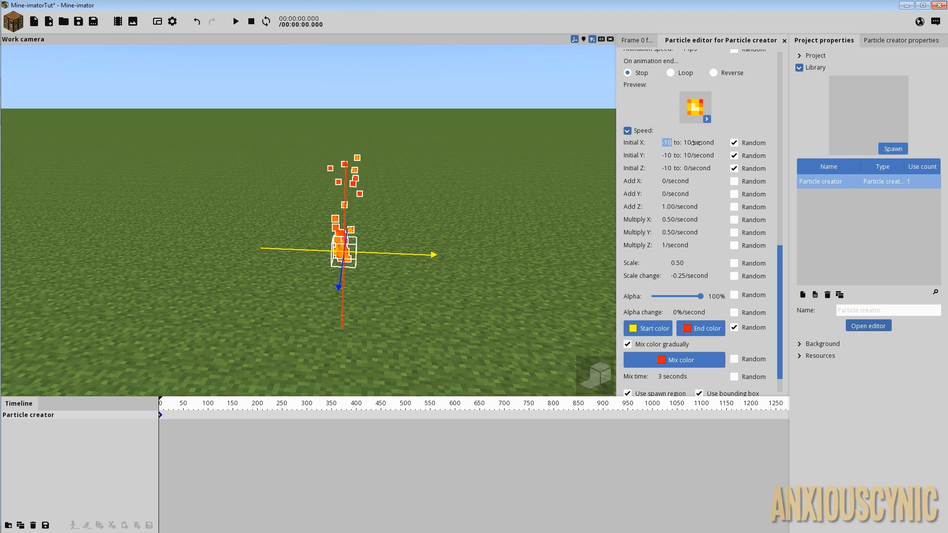
pyautogui.write('10')
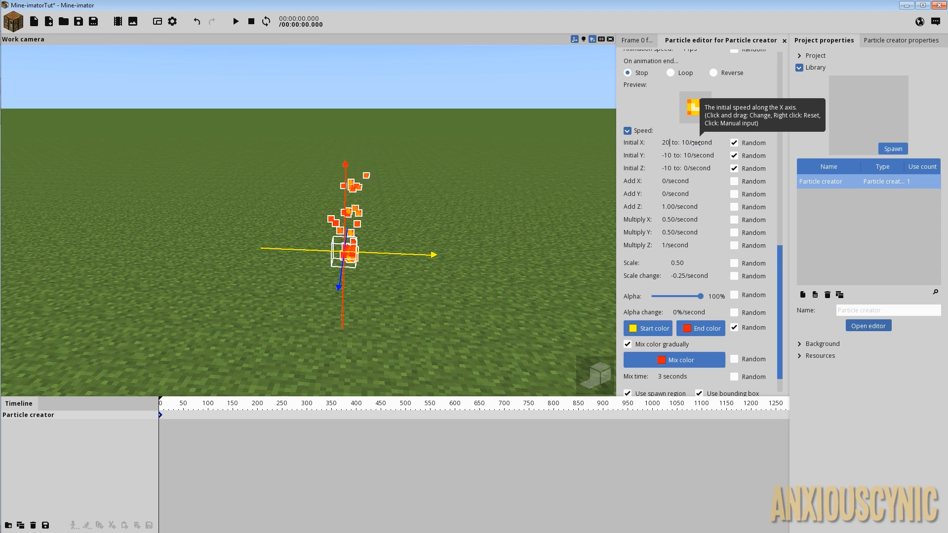
pyautogui.press('Return')
pyautogui.moveTo(468, 319); pyautogui.dragTo(467, 296)
pyautogui.scroll(1, 468, 320)
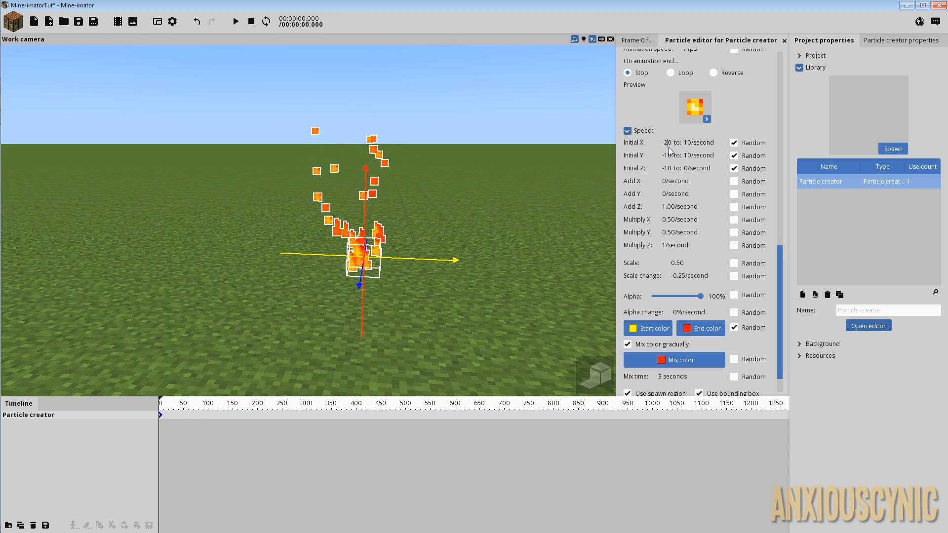
# Step: Try -50 as the lower limit of the random initial X speed and restore it to -10 per second
pyautogui.press('BackSpace')
pyautogui.write('5')
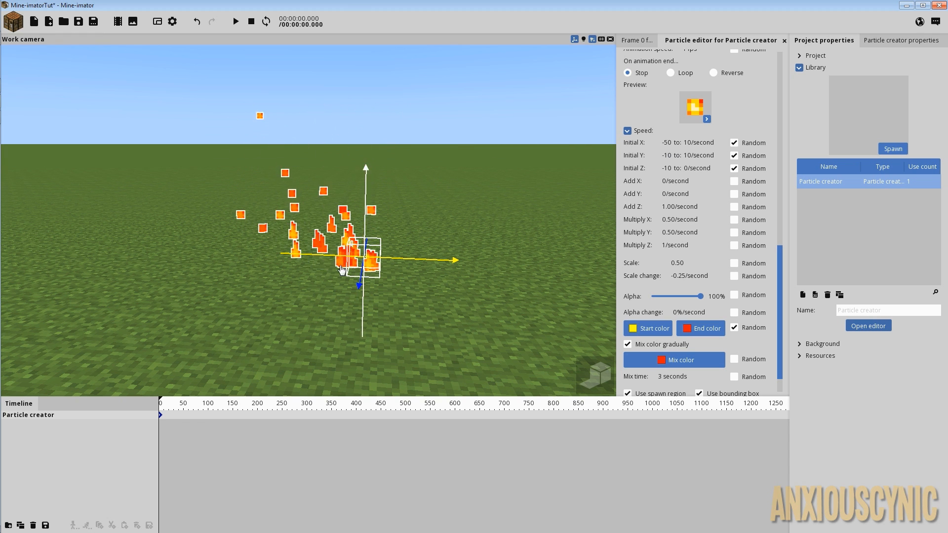
pyautogui.press('BackSpace')
pyautogui.write('1')
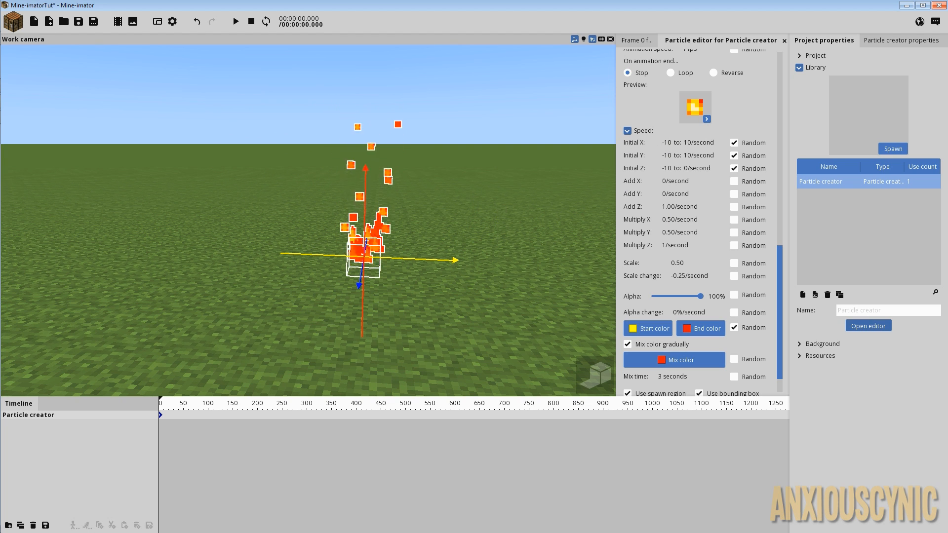
# Step: Save the project
pyautogui.moveTo(500, 212); pyautogui.dragTo(500, 243, button='right')
pyautogui.moveTo(502, 206); pyautogui.dragTo(502, 196, button='right')
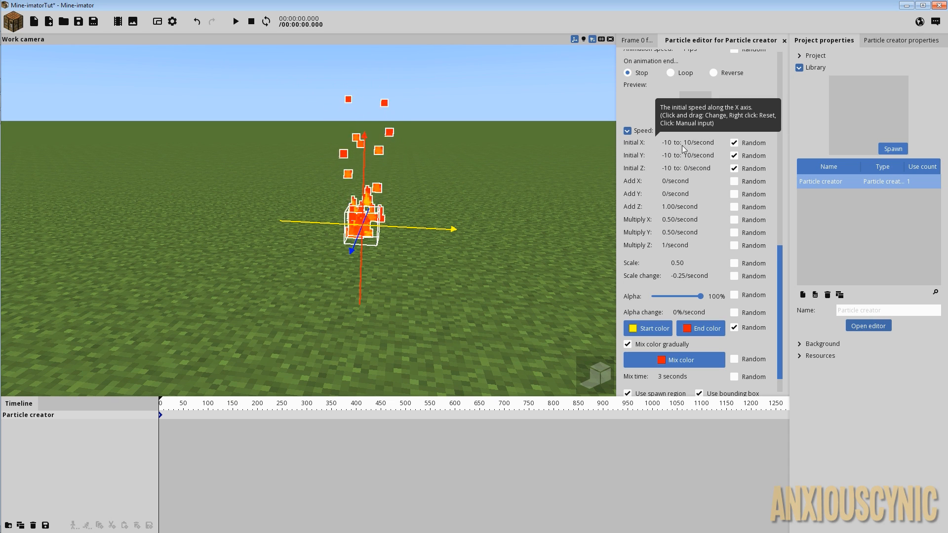
pyautogui.hotkey('ctrl', 's')
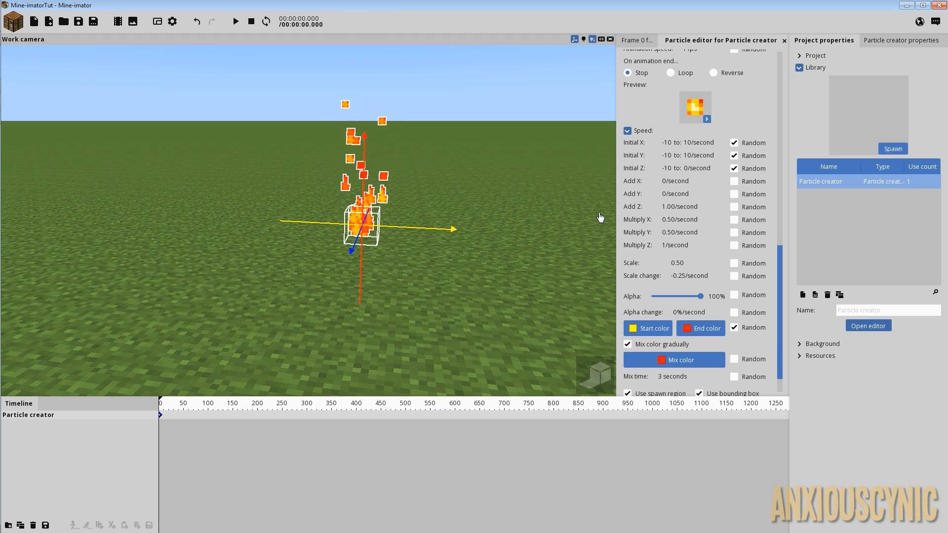
# Step: Set the lower limit of the random initial Z speed to -20 per second and inspect the particles' vertical motion
pyautogui.click(667, 169)
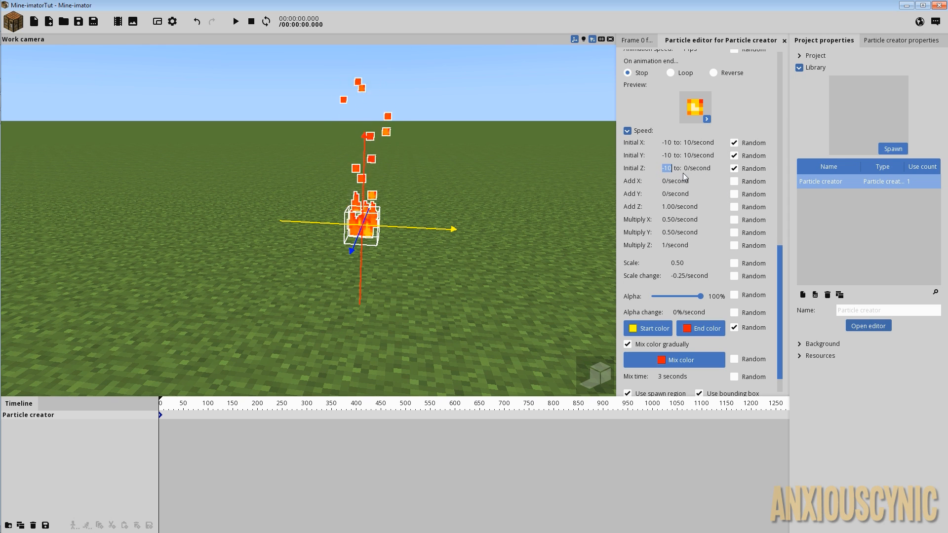
pyautogui.write('-20')
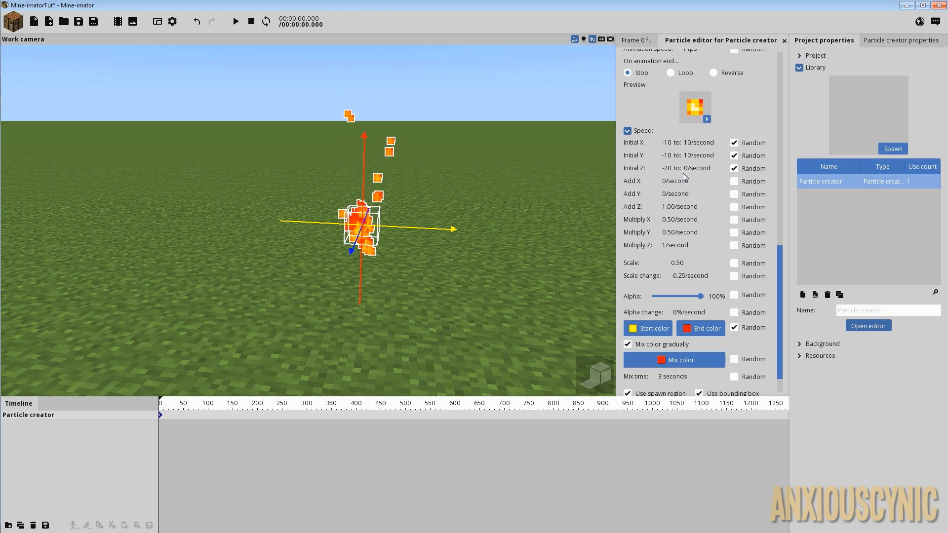
pyautogui.moveTo(516, 225); pyautogui.dragTo(494, 198)
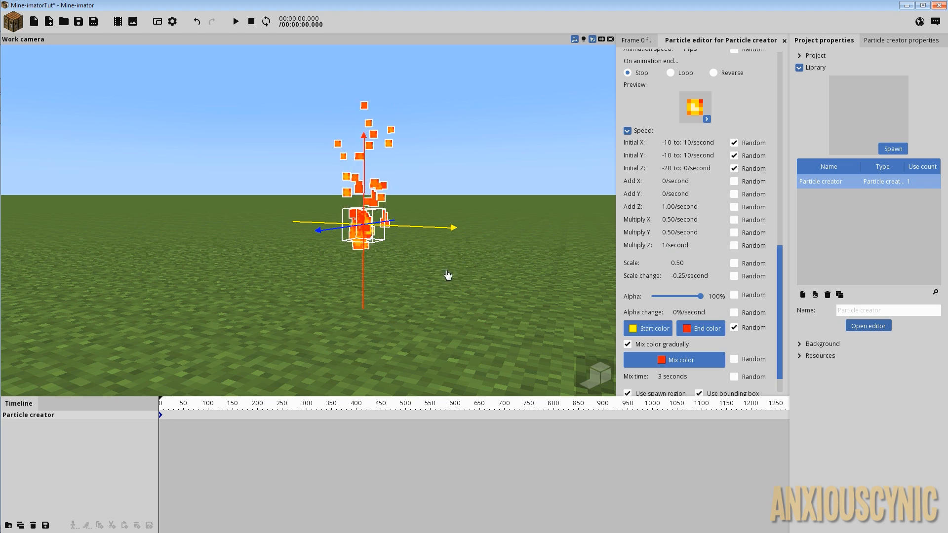
pyautogui.moveTo(447, 273); pyautogui.dragTo(435, 261, button='right')
pyautogui.moveTo(423, 285); pyautogui.dragTo(416, 278)
pyautogui.scroll(2, 422, 286)
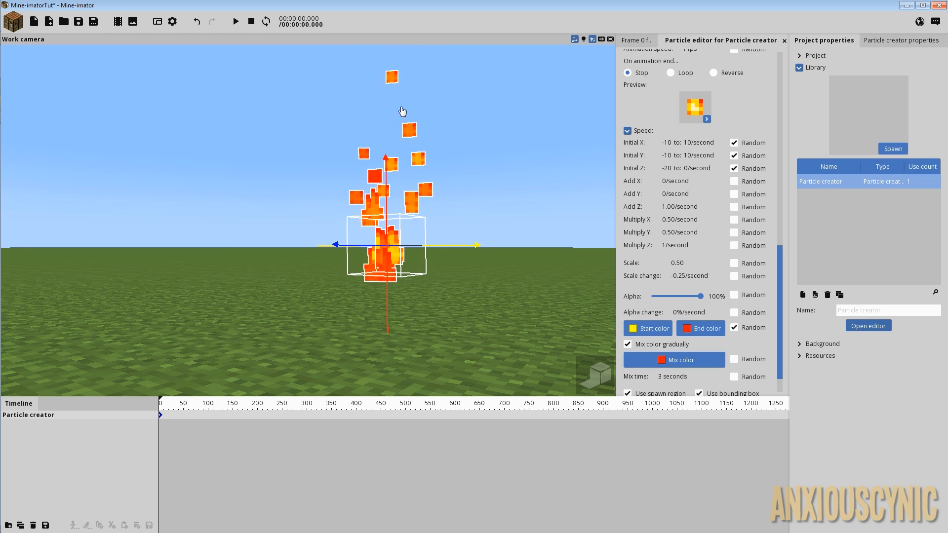
pyautogui.scroll(-3, 475, 172)
pyautogui.moveTo(476, 173); pyautogui.dragTo(486, 207)
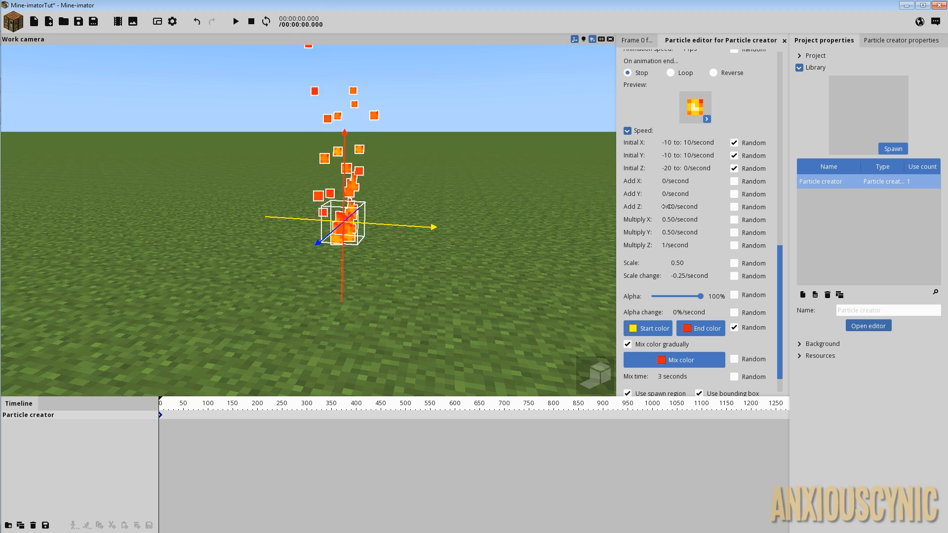
# Step: Set the lower limit of the Fire type's random initial Z speed to 0 per second and inspect the rising particles
pyautogui.click(668, 167)
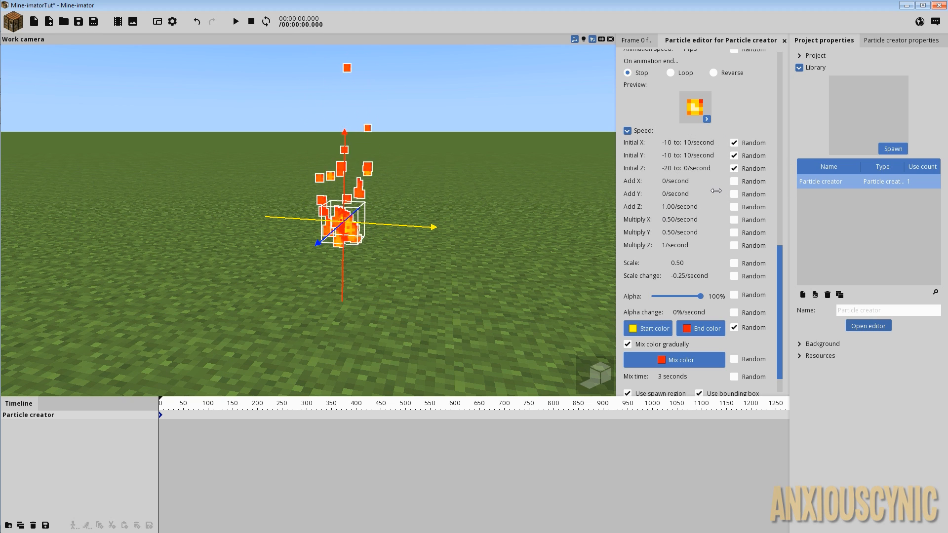
pyautogui.press('BackSpace')
pyautogui.press('BackSpace')
pyautogui.press('BackSpace')
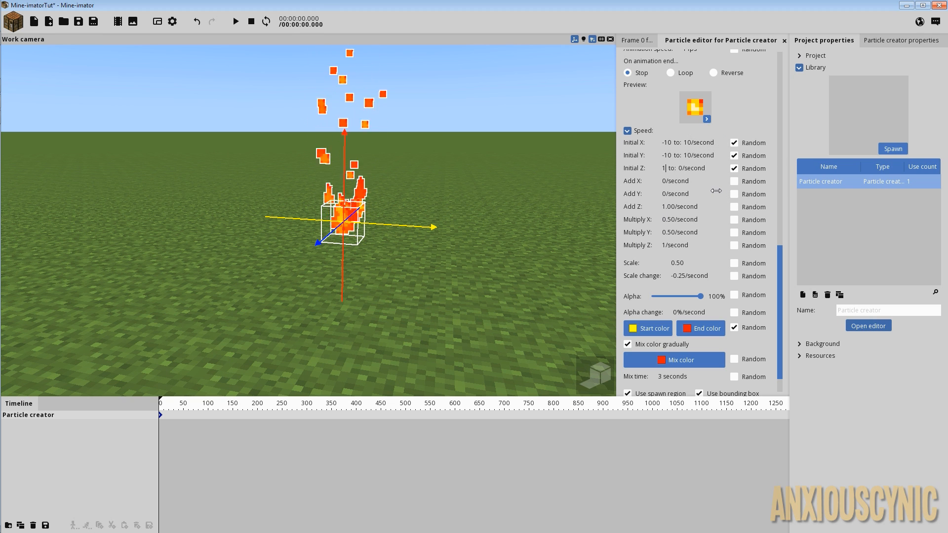
pyautogui.write('0')
pyautogui.moveTo(504, 247); pyautogui.dragTo(513, 226)
pyautogui.scroll(2, 503, 247)
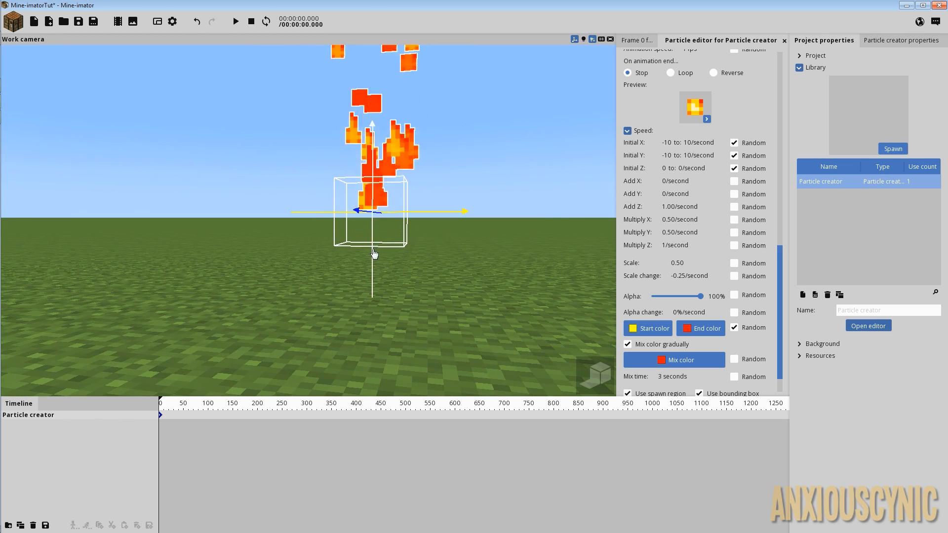
pyautogui.moveTo(466, 171); pyautogui.dragTo(492, 271)
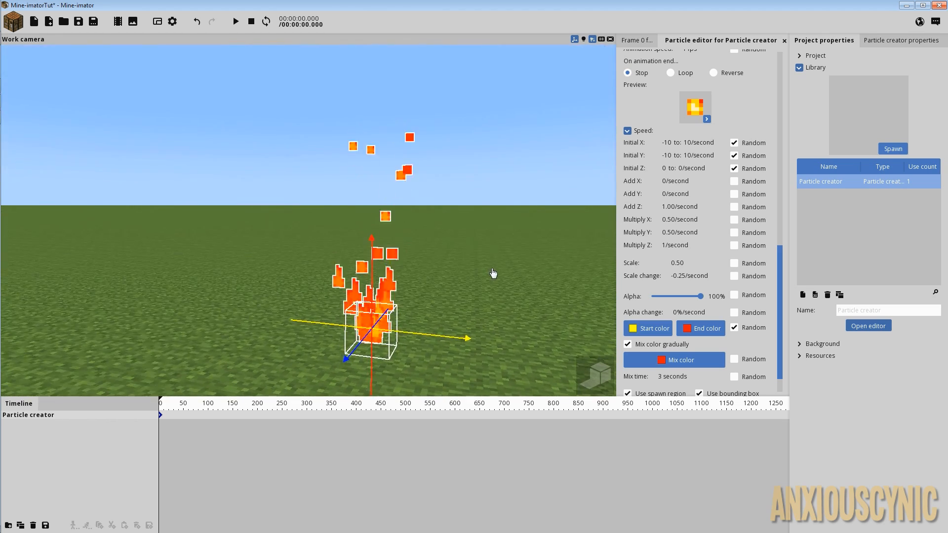
# Step: Try a particle scale of 1 and restore it to 0.5
pyautogui.scroll(-1, 661, 230)
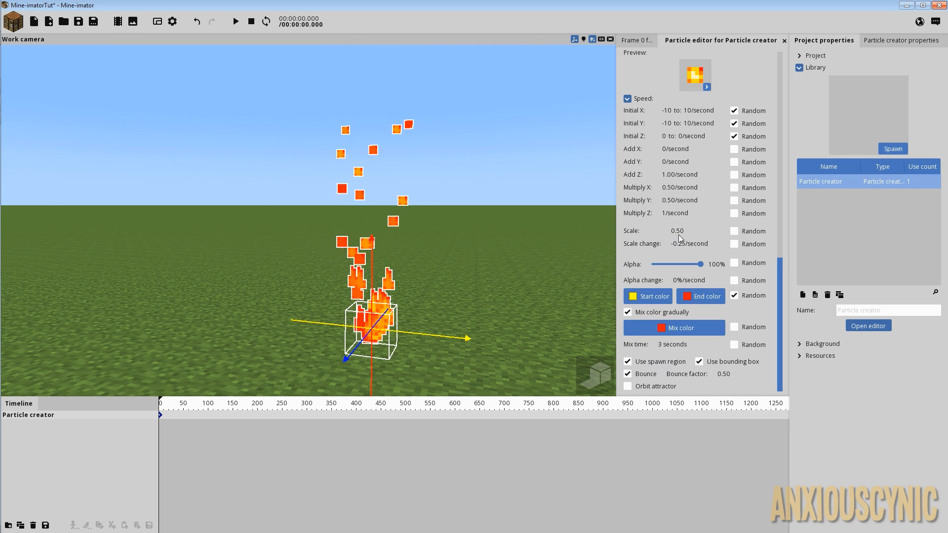
pyautogui.click(677, 230)
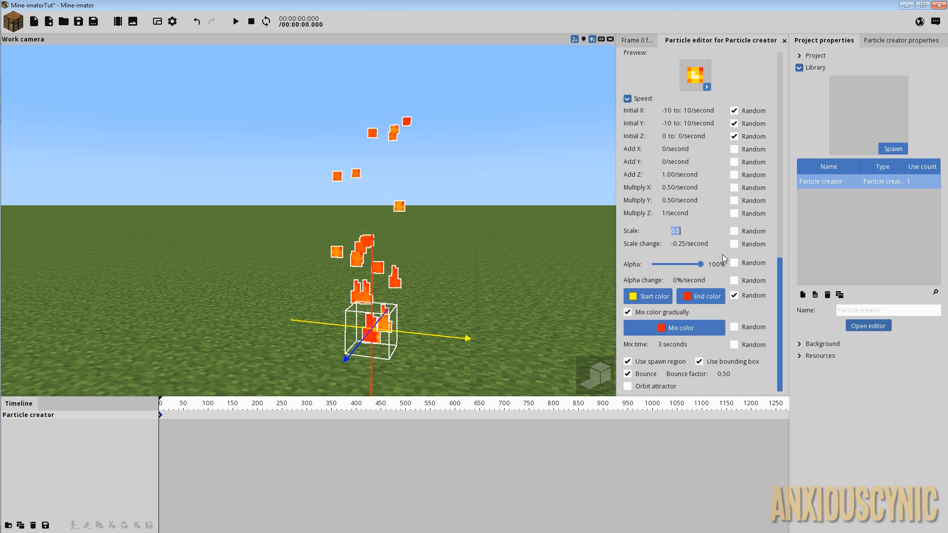
pyautogui.write('1')
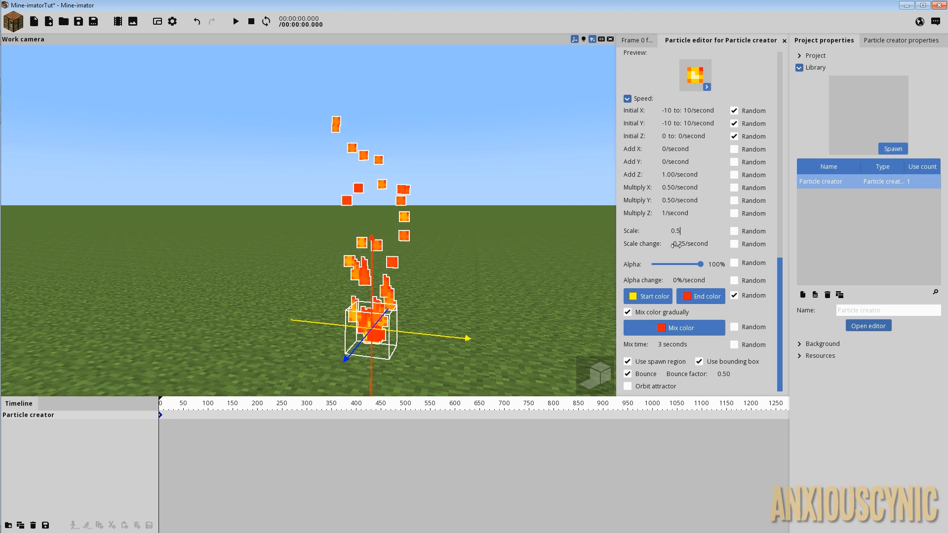
# Step: Try scale changes of 1 and -0.5 per second, and restore the scale change to -0.25 per second
pyautogui.click(675, 243)
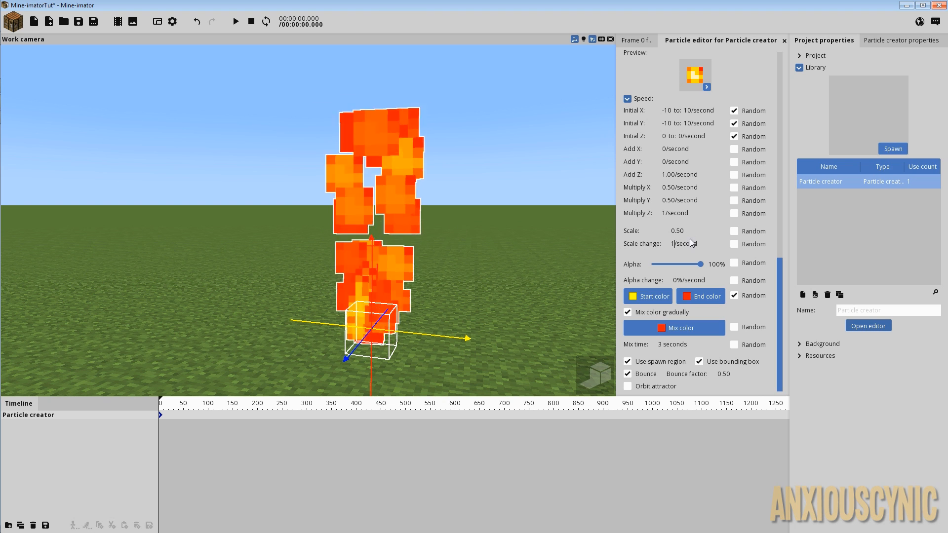
pyautogui.press('BackSpace')
pyautogui.write('-')
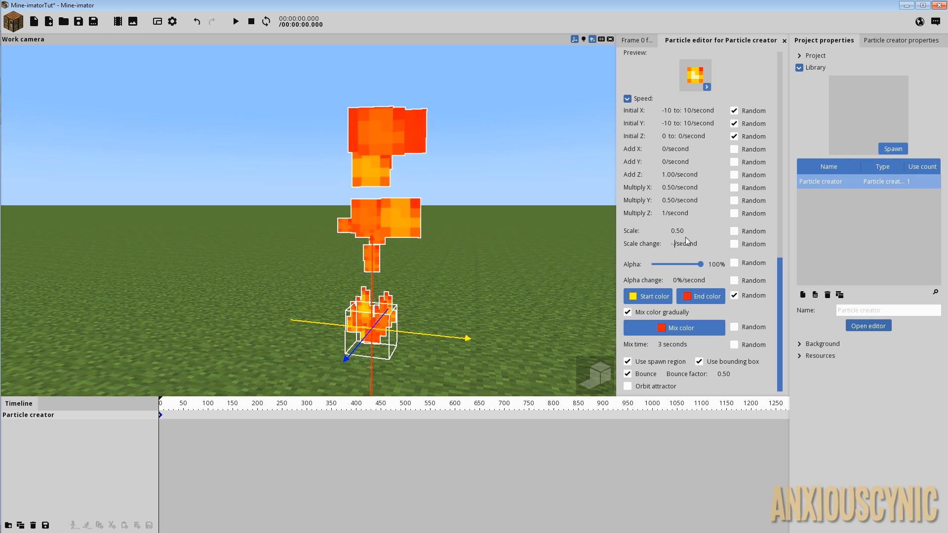
pyautogui.write('.5')
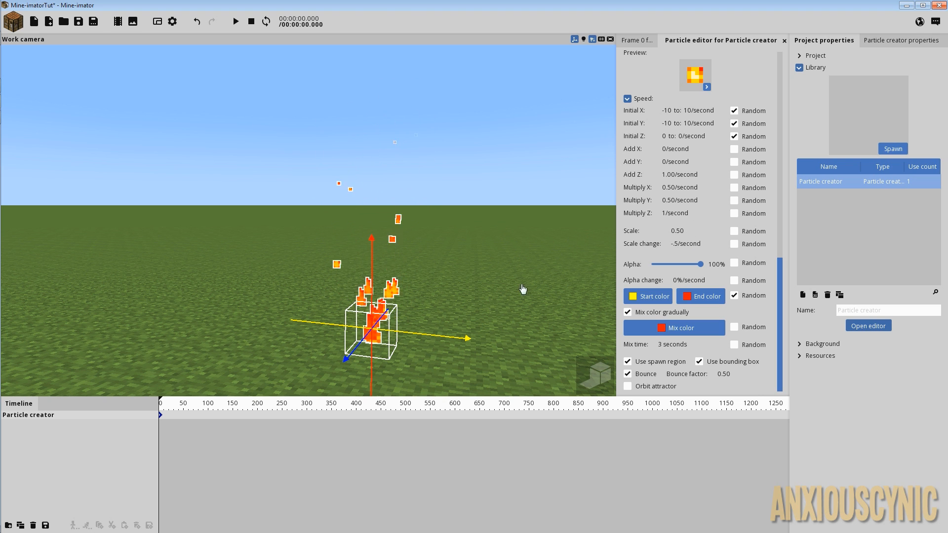
pyautogui.click(683, 244)
pyautogui.write('-.25')
pyautogui.click(649, 245)
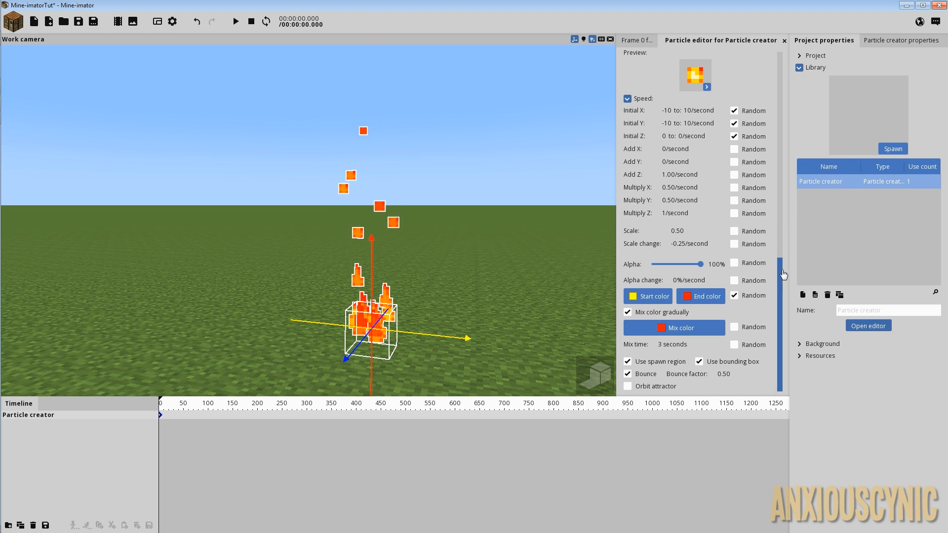
# Step: Try a random alpha from 0% to 100% and a random scale from 0.50 to 1, and turn off both randomizations
pyautogui.moveTo(700, 265); pyautogui.dragTo(741, 270)
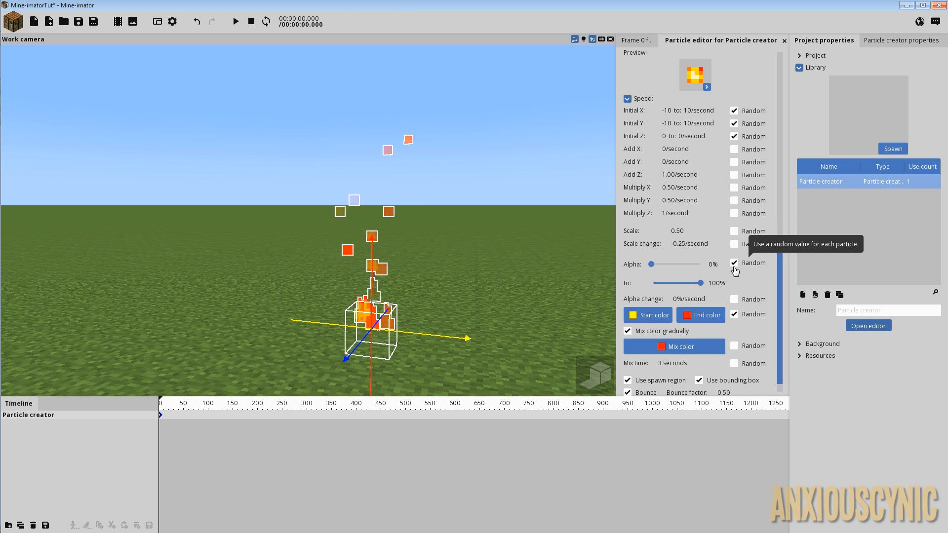
pyautogui.click(734, 231)
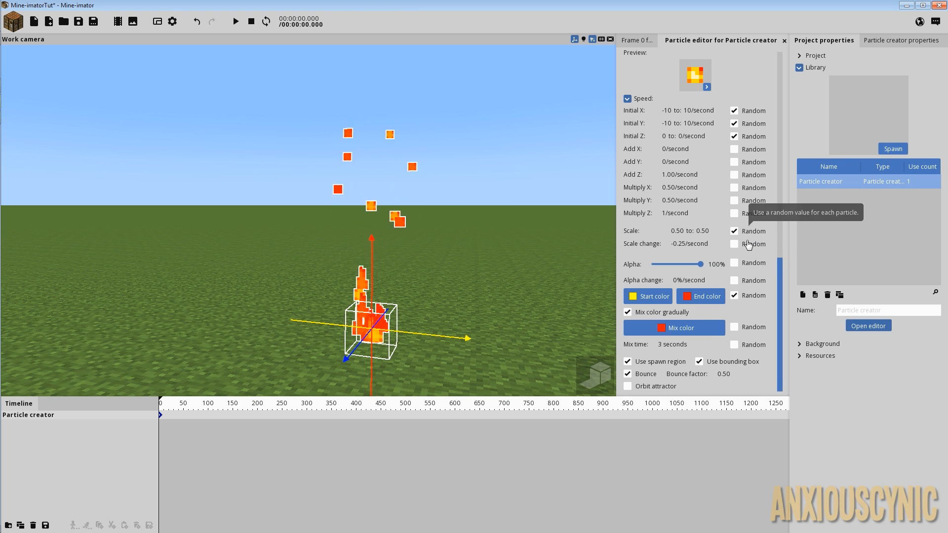
pyautogui.click(700, 231)
pyautogui.write('1')
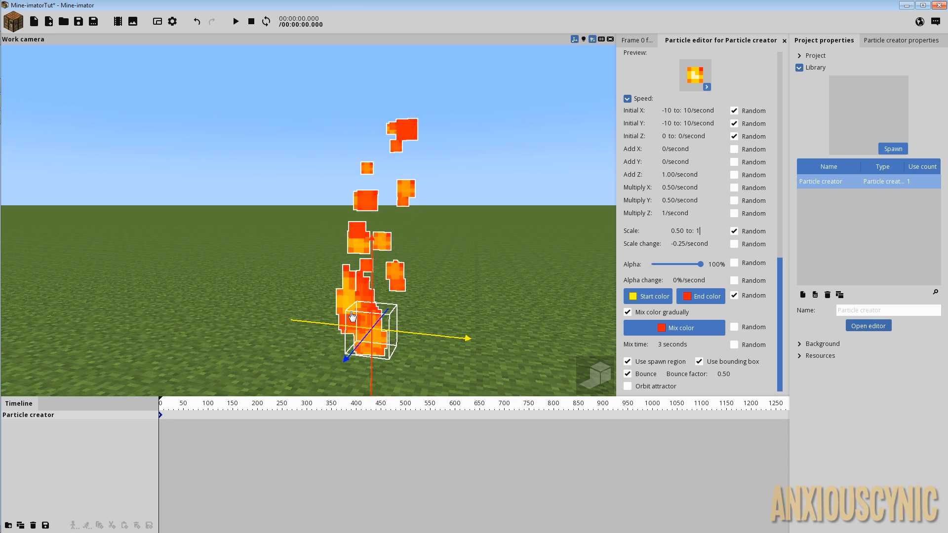
pyautogui.click(735, 231)
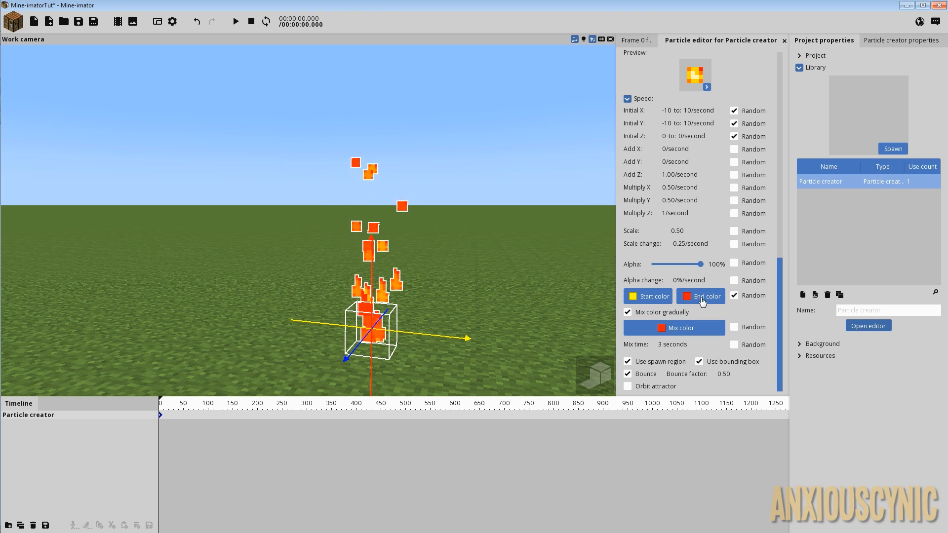
# Step: Try the fire without gradual color mixing and random color, and turn both options on again
pyautogui.click(628, 312)
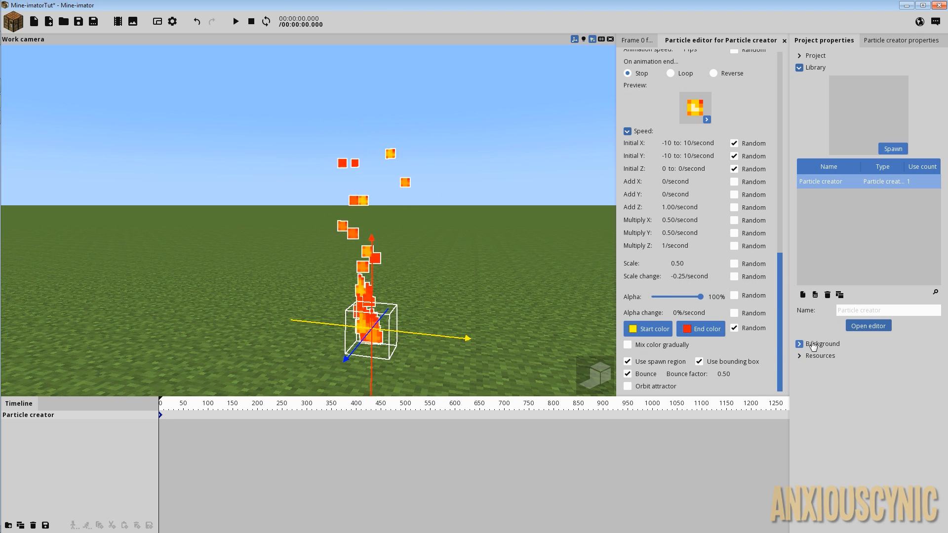
pyautogui.click(734, 328)
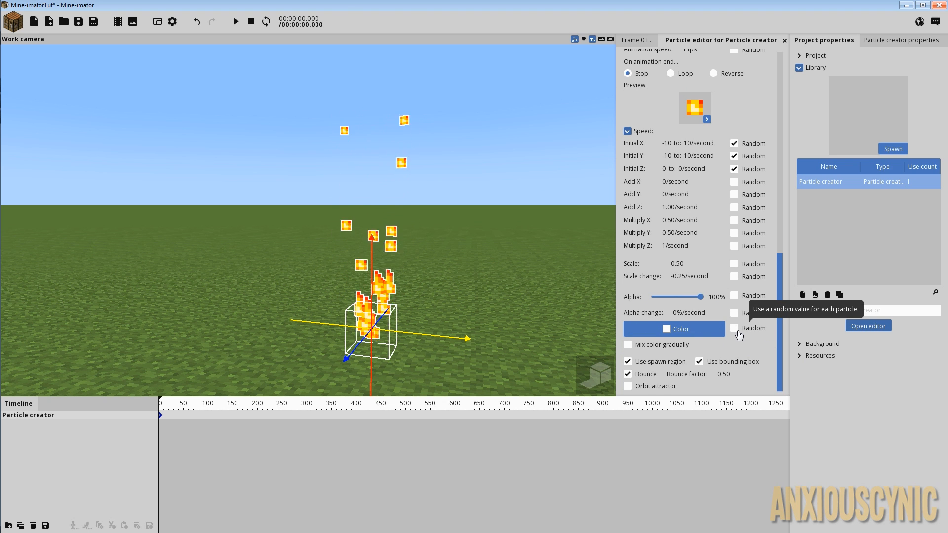
pyautogui.click(735, 328)
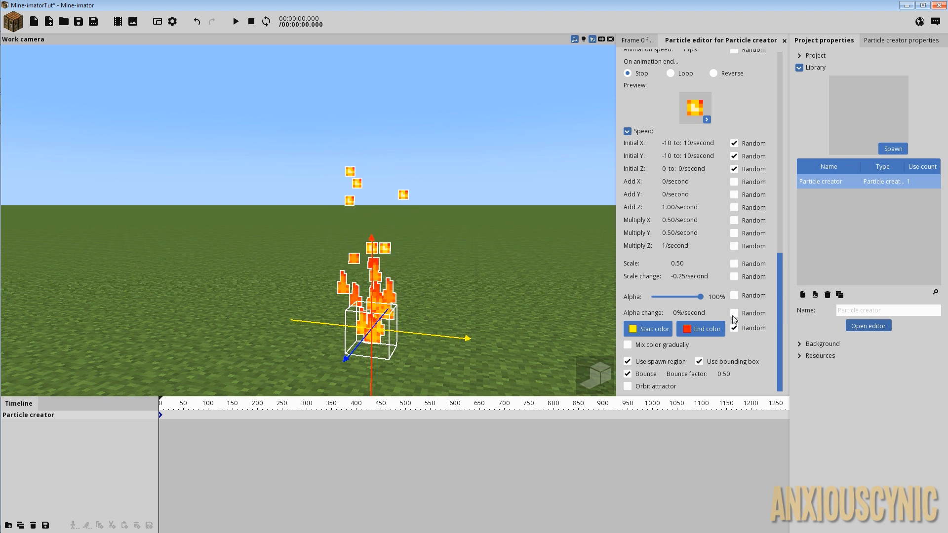
pyautogui.click(627, 344)
pyautogui.scroll(-1, 768, 324)
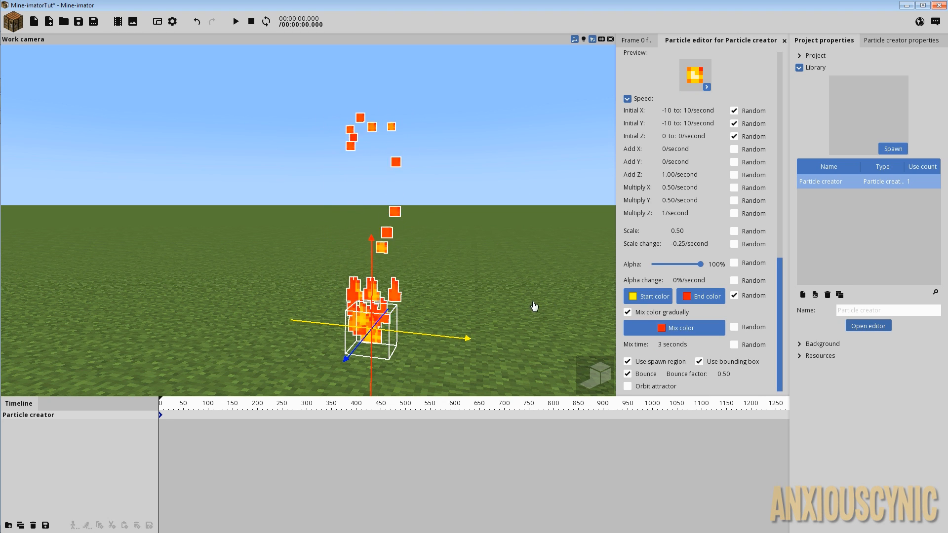
# Step: Inspect the fire without random color or color mixing, re-enable both, and set the start, end and mix colors to pink shades
pyautogui.click(627, 312)
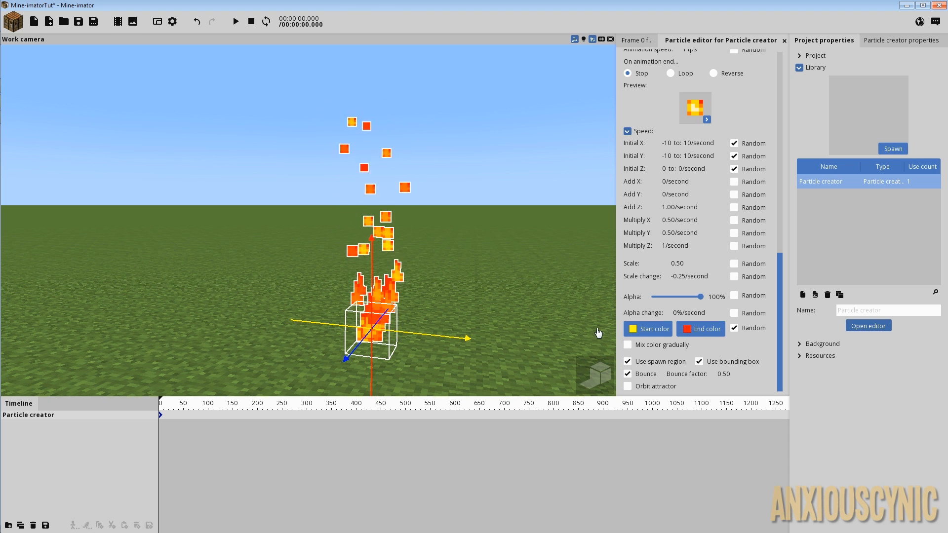
pyautogui.click(734, 328)
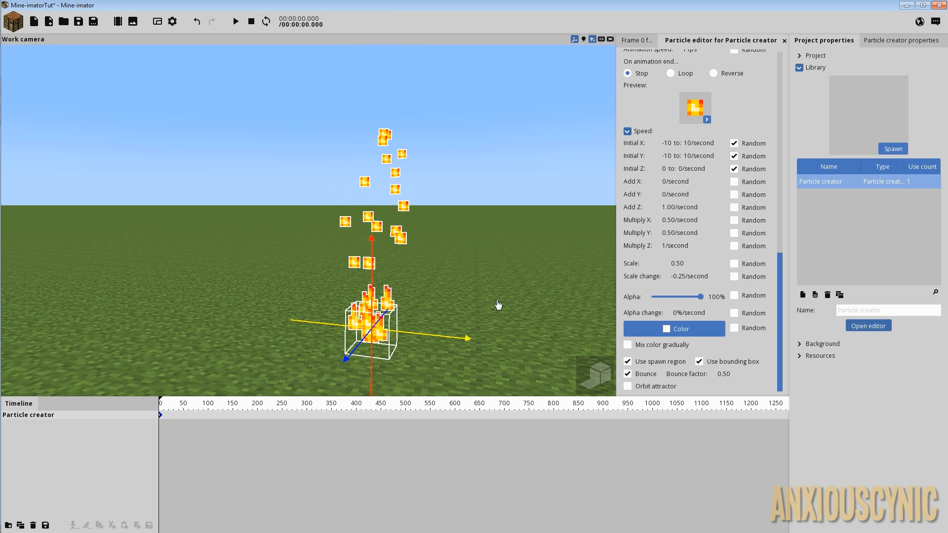
pyautogui.moveTo(487, 275); pyautogui.dragTo(459, 205, button='right')
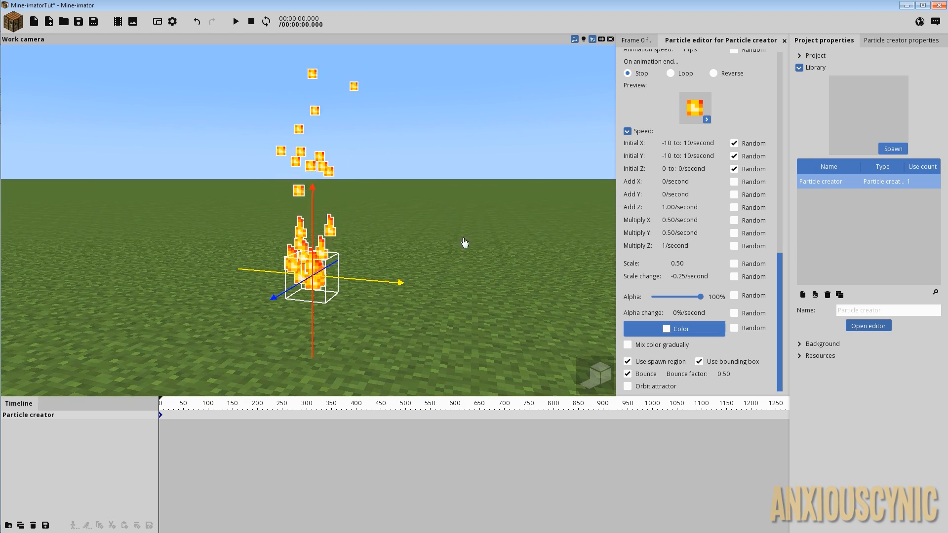
pyautogui.moveTo(465, 243)
pyautogui.mouseDown(button='right')
pyautogui.moveTo(456, 225)
pyautogui.moveTo(459, 233)
pyautogui.mouseUp(button='right')
pyautogui.click(628, 344)
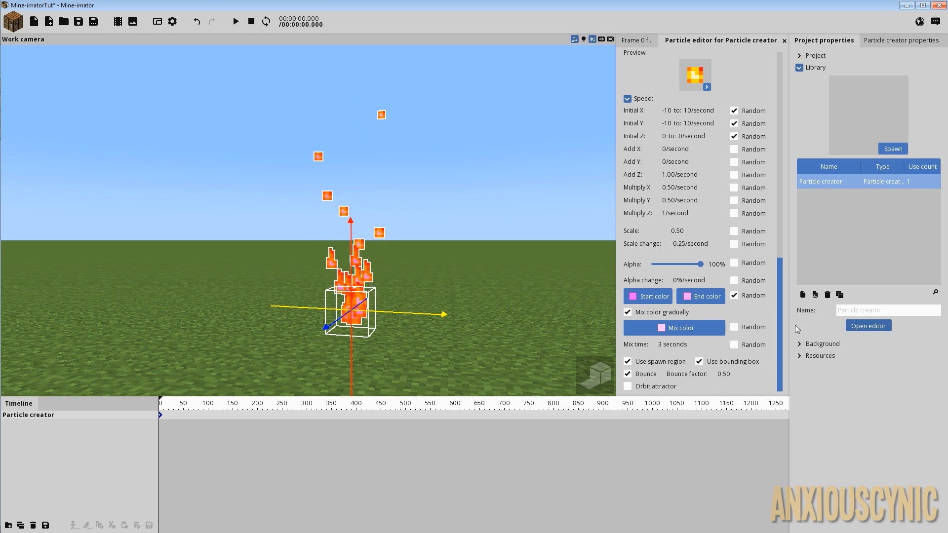
# Step: Enable spawning in a region around the creator and inspect the spherical region with a radius of 100
pyautogui.moveTo(780, 325); pyautogui.dragTo(786, 97)
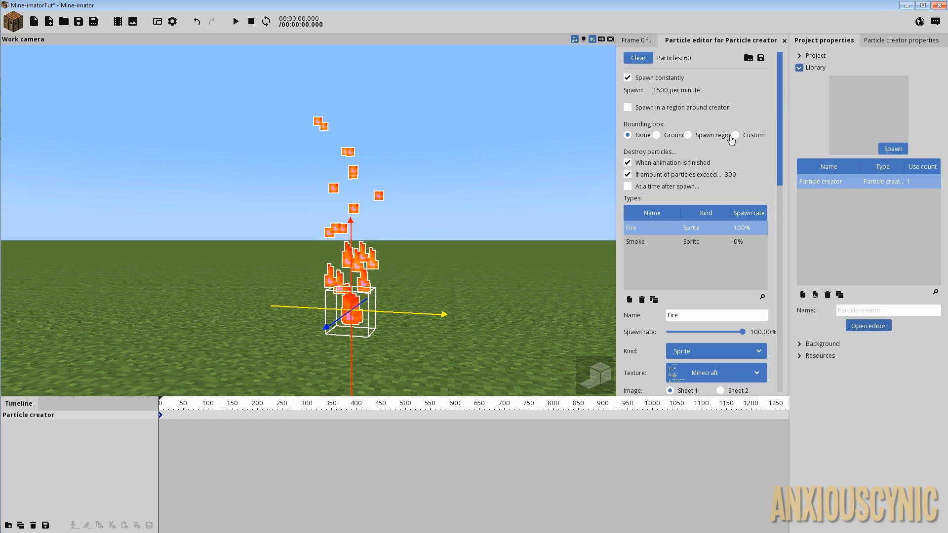
pyautogui.click(658, 107)
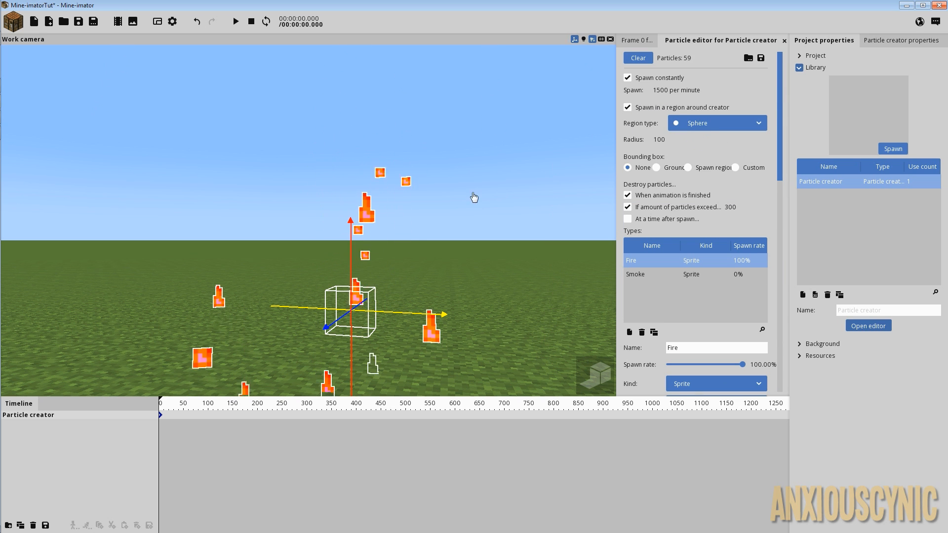
pyautogui.moveTo(474, 197); pyautogui.dragTo(455, 199)
pyautogui.scroll(-5, 452, 215)
pyautogui.scroll(-3, 452, 215)
pyautogui.moveTo(452, 215); pyautogui.dragTo(459, 197, button='right')
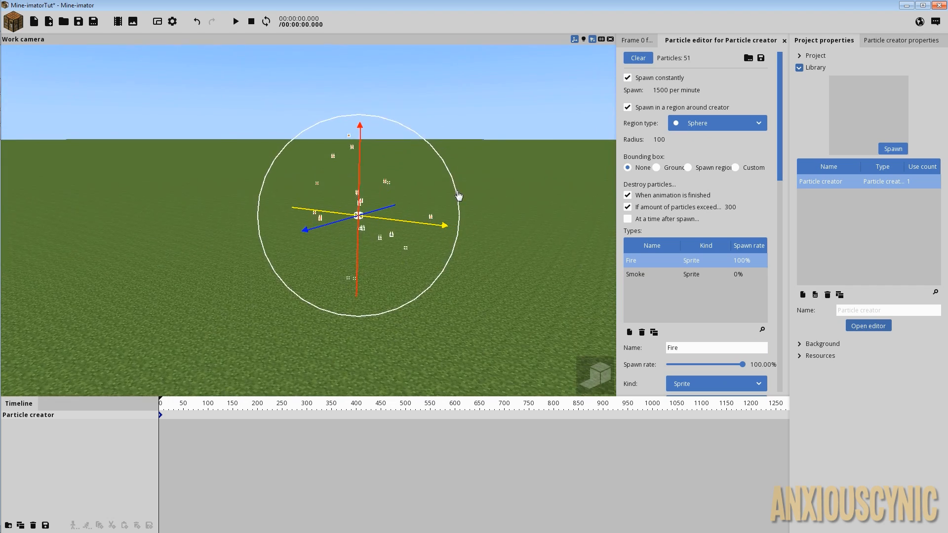
pyautogui.scroll(3, 459, 197)
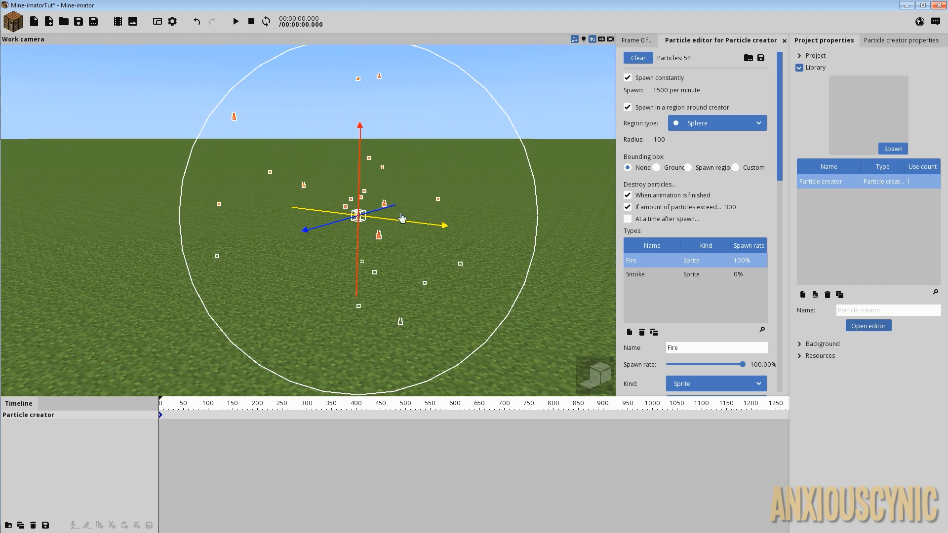
# Step: Try the Cube and Box spawn region types, resizing the box to 240.47 by 67.56 by 51.63, and inspect the particle distribution
pyautogui.click(691, 123)
pyautogui.click(686, 156)
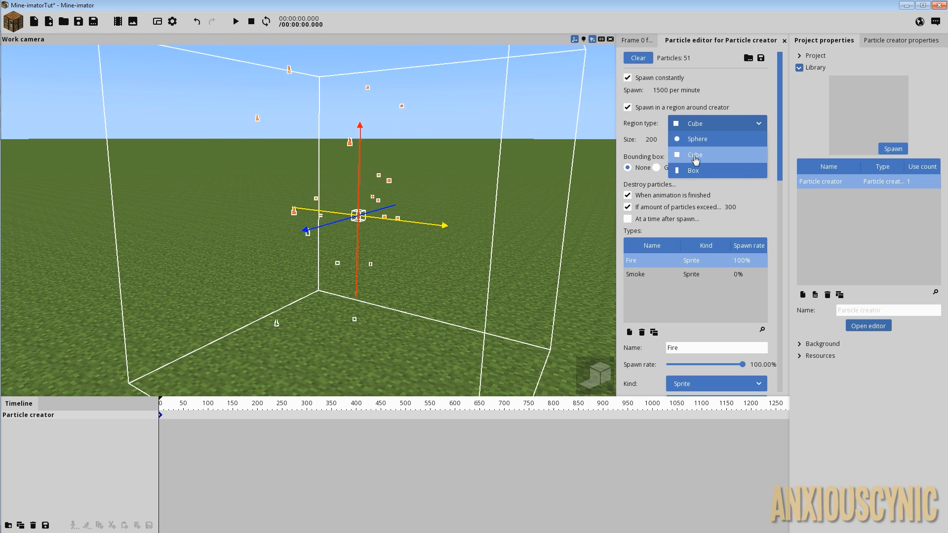
pyautogui.click(690, 127)
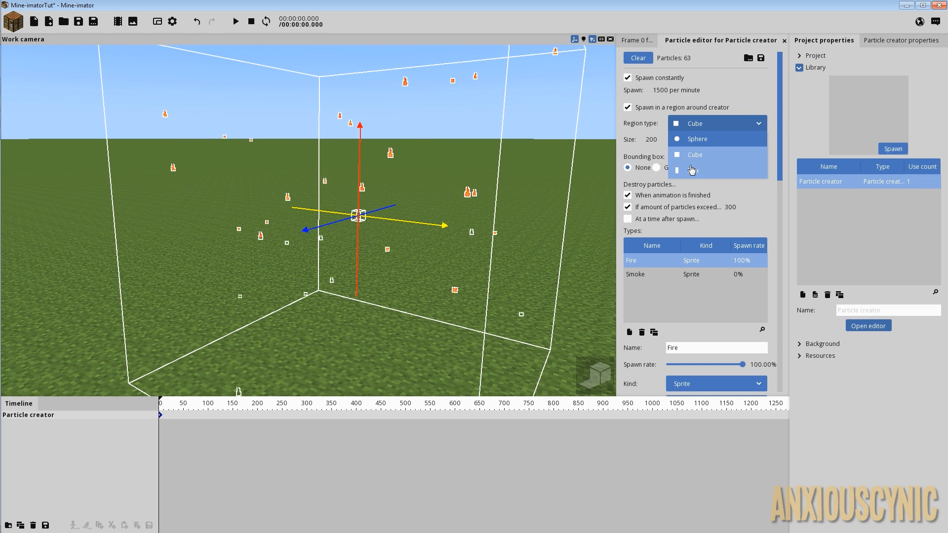
pyautogui.click(696, 170)
pyautogui.moveTo(664, 141); pyautogui.dragTo(610, 166)
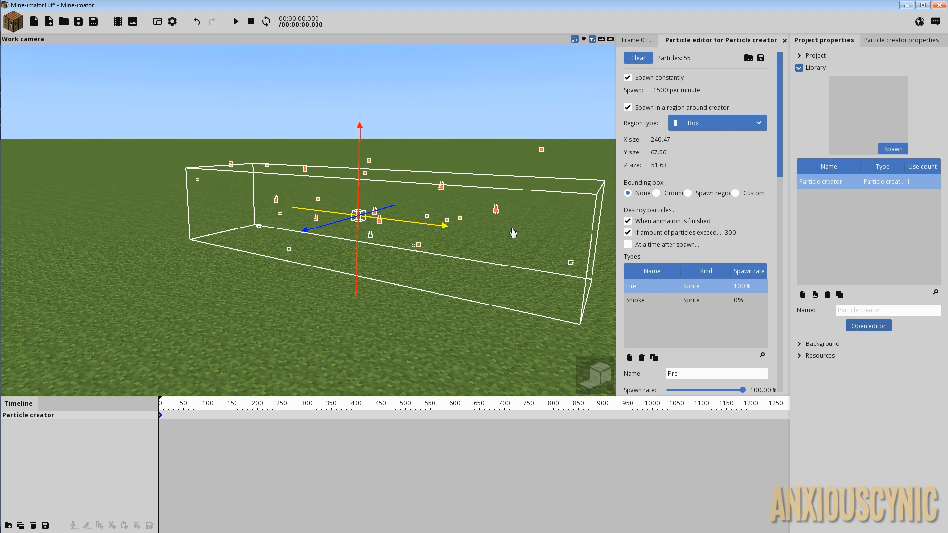
pyautogui.moveTo(514, 232)
pyautogui.mouseDown()
pyautogui.moveTo(435, 197)
pyautogui.moveTo(509, 227)
pyautogui.mouseUp()
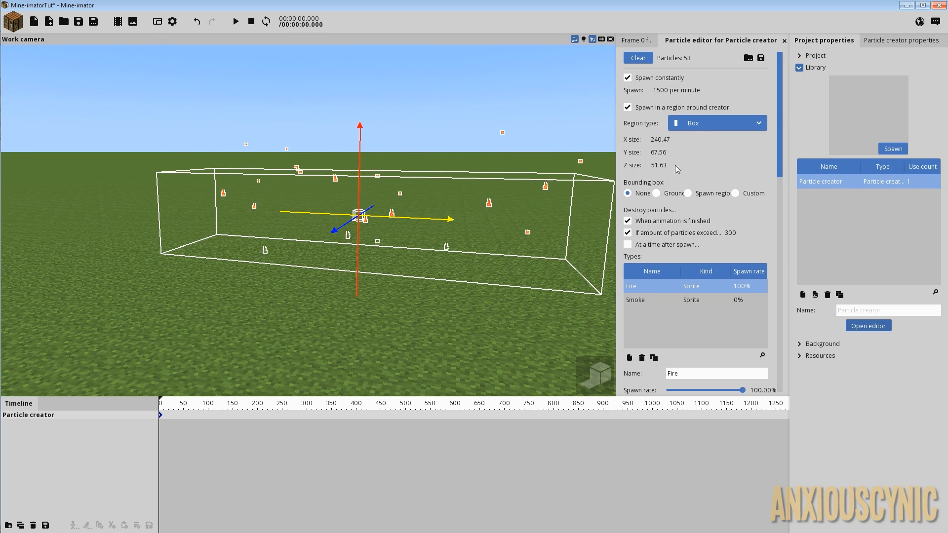
# Step: Return the spawn region type to Sphere and turn off spawning in a region around the creator
pyautogui.click(691, 123)
pyautogui.click(696, 141)
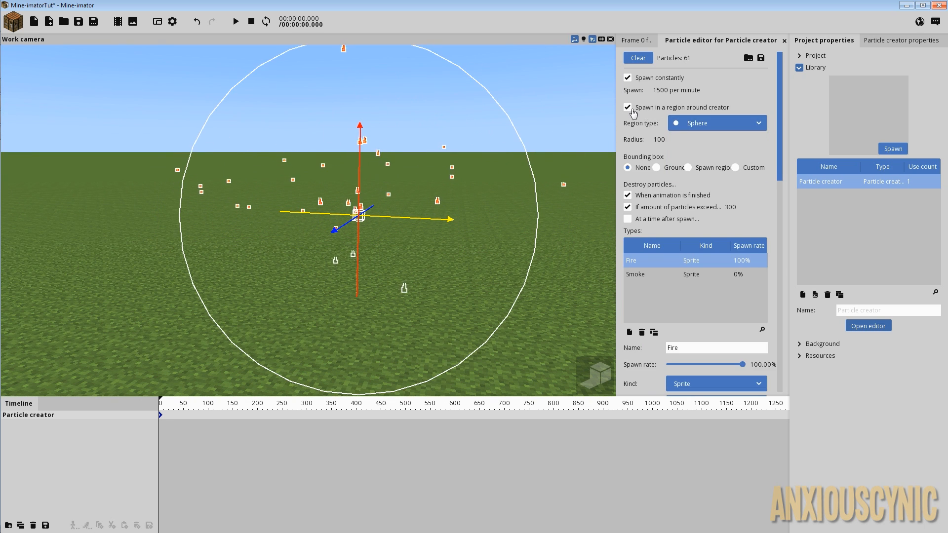
pyautogui.click(627, 107)
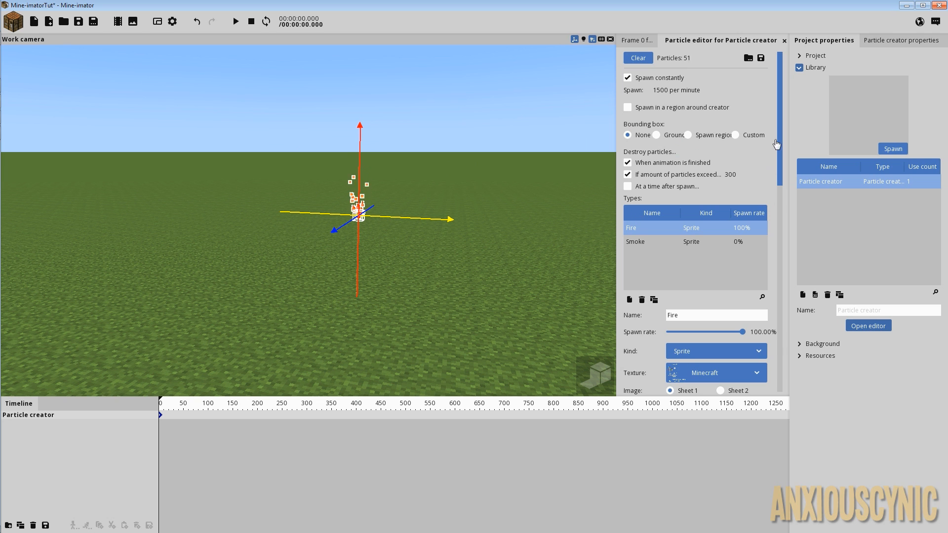
# Step: Set the Fire type's random initial Z speed to range from -20 to 10 per second and its Add Z speed to 0
pyautogui.moveTo(776, 143); pyautogui.dragTo(785, 290)
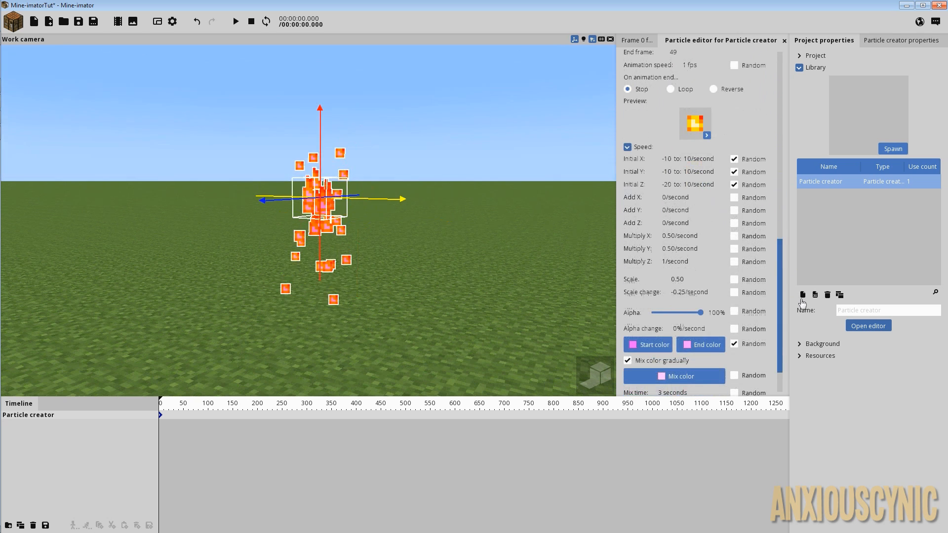
pyautogui.scroll(-3, 684, 200)
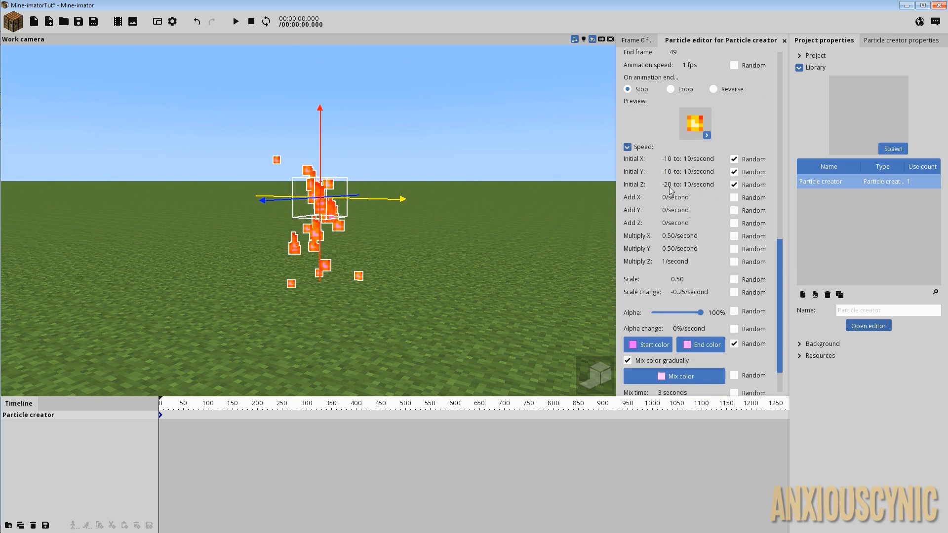
# Step: Set the Fire type's Add Z speed to -1 per second
pyautogui.click(687, 184)
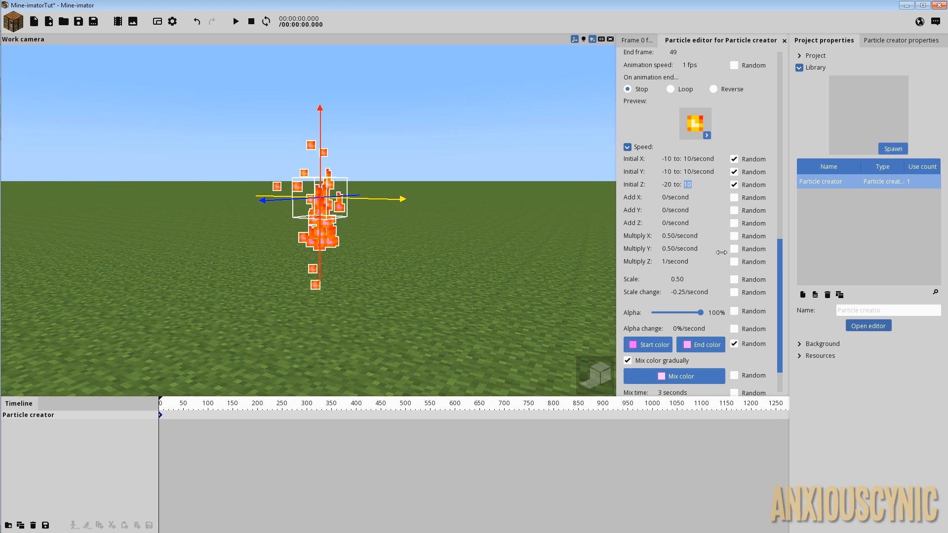
pyautogui.moveTo(670, 223); pyautogui.dragTo(667, 231)
pyautogui.click(672, 223)
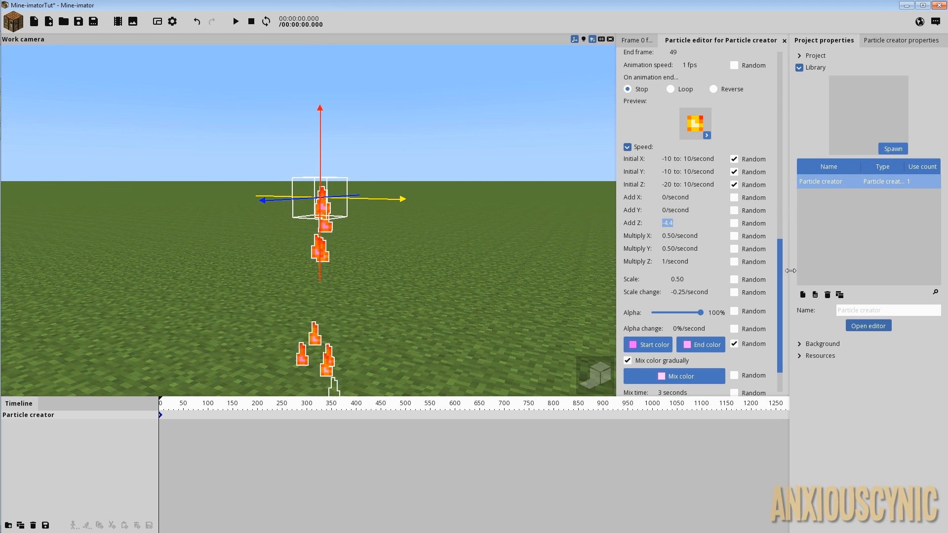
pyautogui.write('-1/second')
# Step: Set the particle bounding box to Ground and inspect how the falling fire particles meet the ground
pyautogui.moveTo(449, 232); pyautogui.dragTo(455, 263, button='right')
pyautogui.scroll(-3, 459, 218)
pyautogui.moveTo(454, 263); pyautogui.dragTo(463, 235)
pyautogui.moveTo(780, 269); pyautogui.dragTo(795, 68)
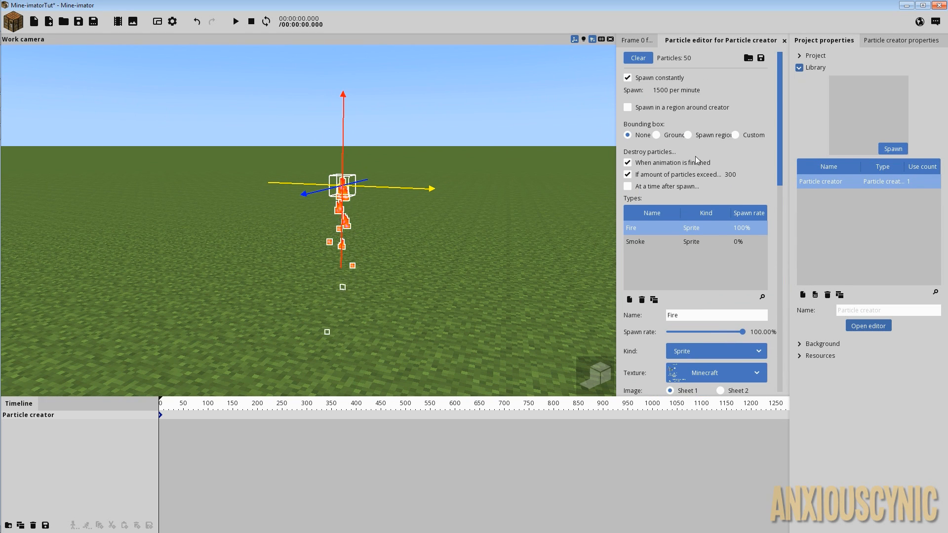
pyautogui.click(655, 136)
pyautogui.moveTo(409, 282); pyautogui.dragTo(410, 267)
pyautogui.moveTo(410, 267); pyautogui.dragTo(445, 247, button='right')
pyautogui.press('w')
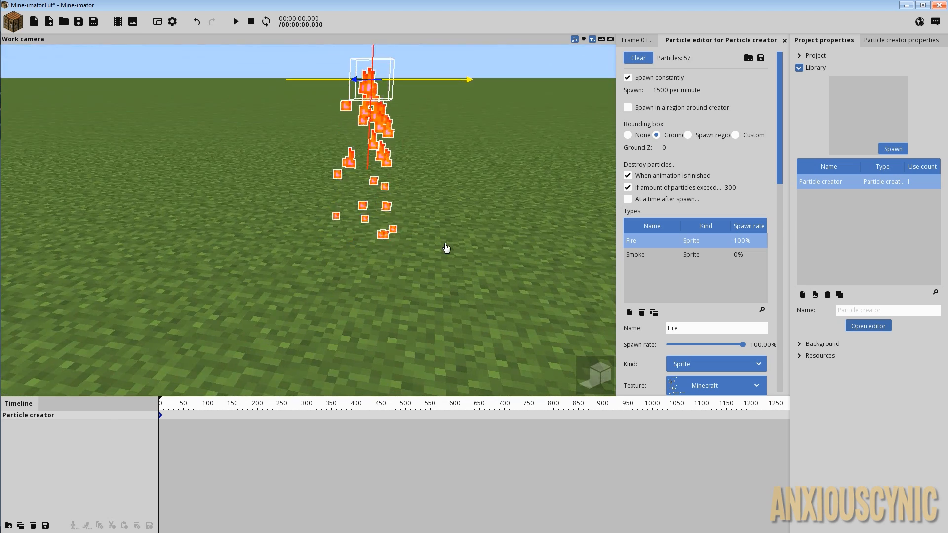
pyautogui.moveTo(445, 247); pyautogui.dragTo(387, 215)
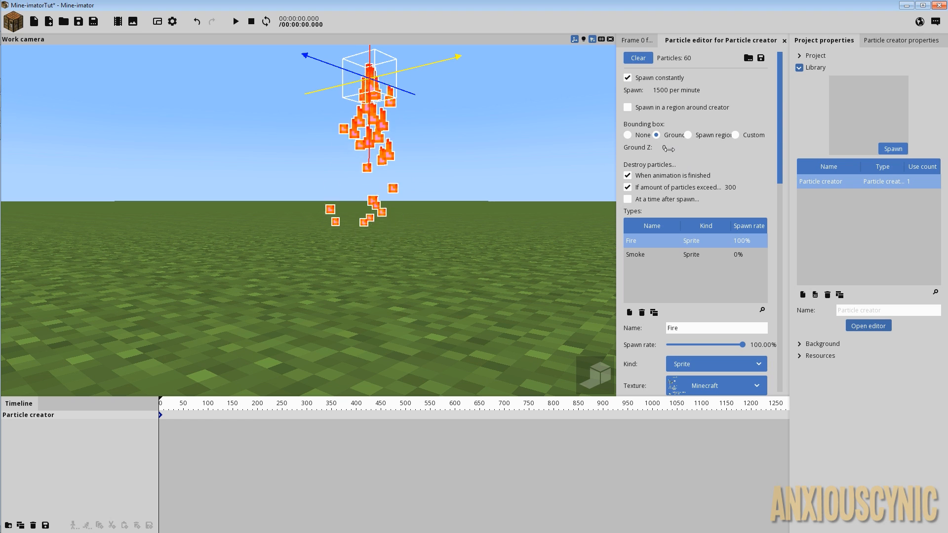
# Step: Try raising the bounding box's Ground Z to 15.40, inspect the particles, and reset the value to 0
pyautogui.moveTo(670, 149); pyautogui.dragTo(744, 153)
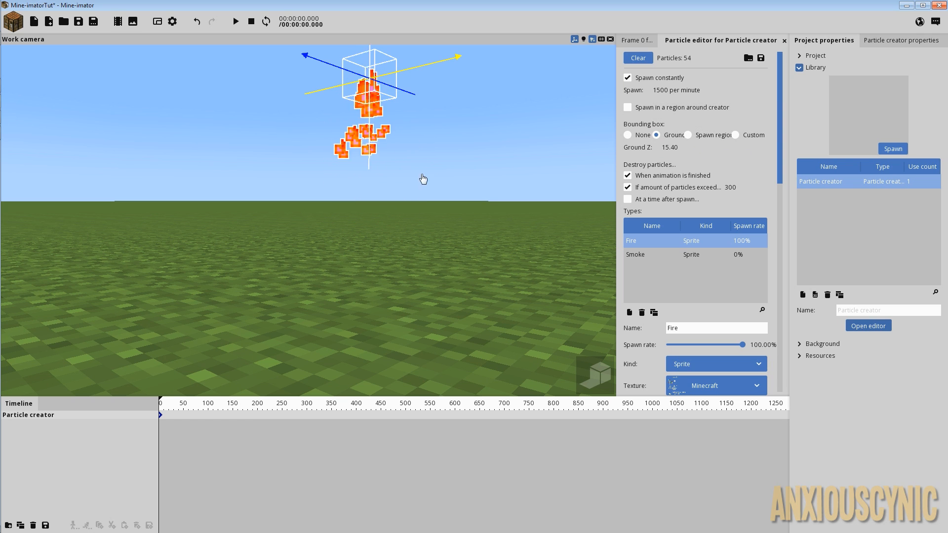
pyautogui.moveTo(442, 145)
pyautogui.mouseDown()
pyautogui.moveTo(450, 173)
pyautogui.moveTo(449, 151)
pyautogui.mouseUp()
pyautogui.scroll(-3, 451, 173)
pyautogui.moveTo(450, 187); pyautogui.dragTo(451, 190)
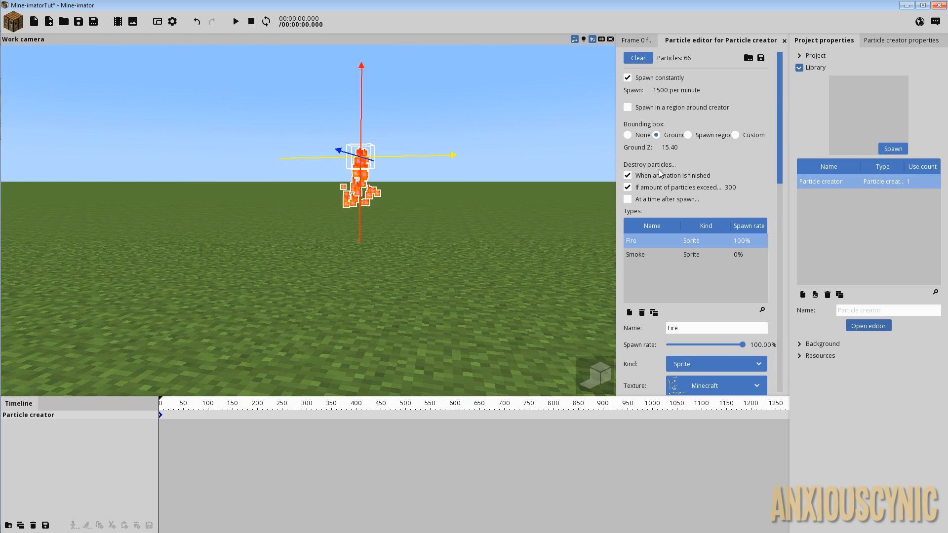
pyautogui.rightClick(672, 150)
# Step: Try bounce factors of 5 and 0.2 for the Fire type and return the factor to 0.50
pyautogui.moveTo(782, 132); pyautogui.dragTo(783, 340)
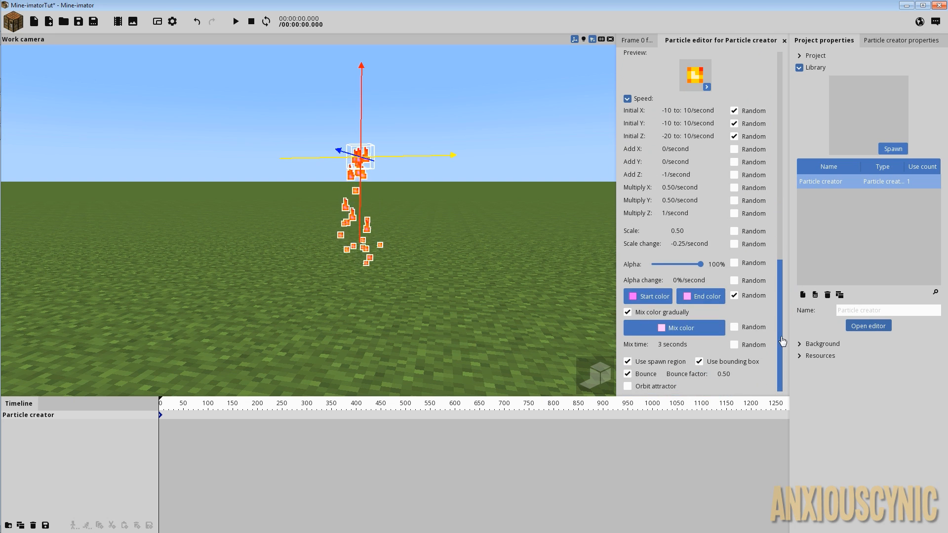
pyautogui.click(730, 377)
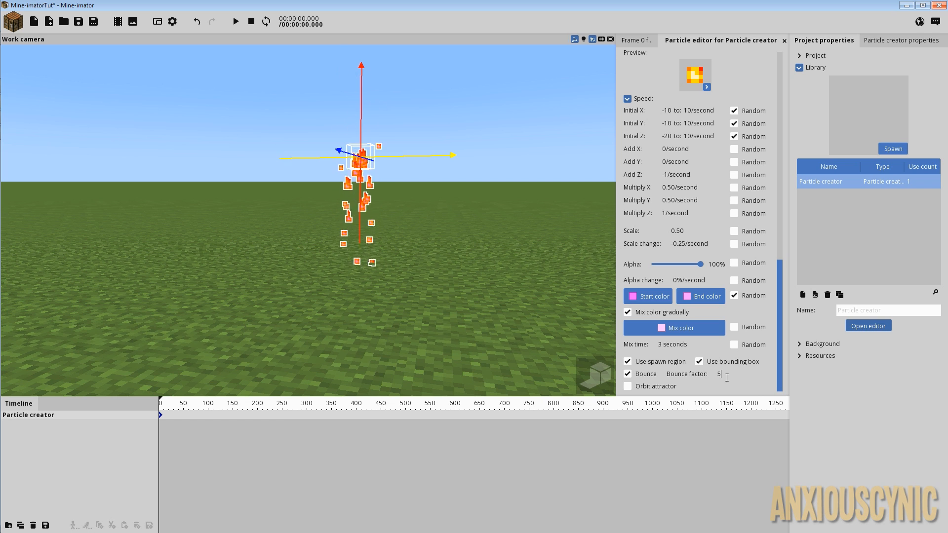
pyautogui.press('s')
pyautogui.moveTo(500, 309)
pyautogui.mouseDown(button='right')
pyautogui.moveTo(498, 281)
pyautogui.moveTo(499, 309)
pyautogui.mouseUp(button='right')
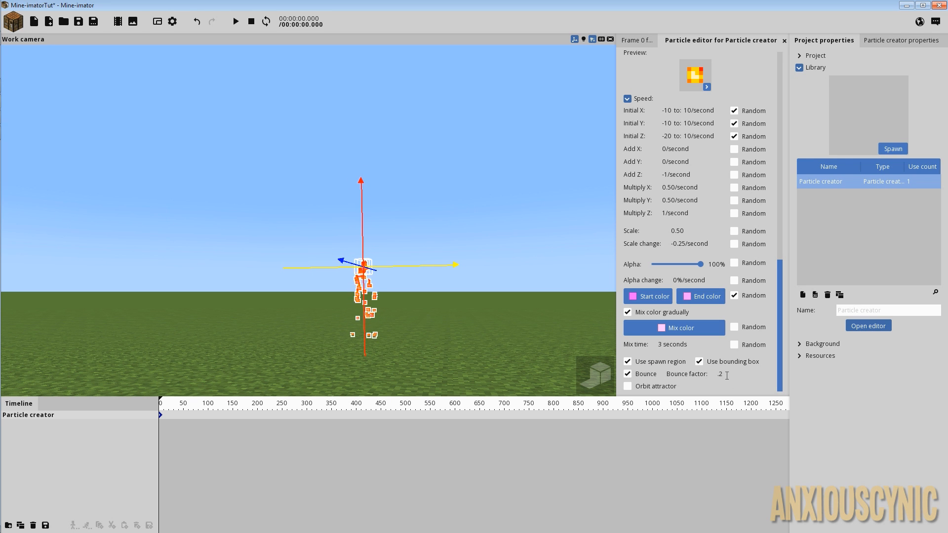
pyautogui.moveTo(418, 331); pyautogui.dragTo(397, 349, button='right')
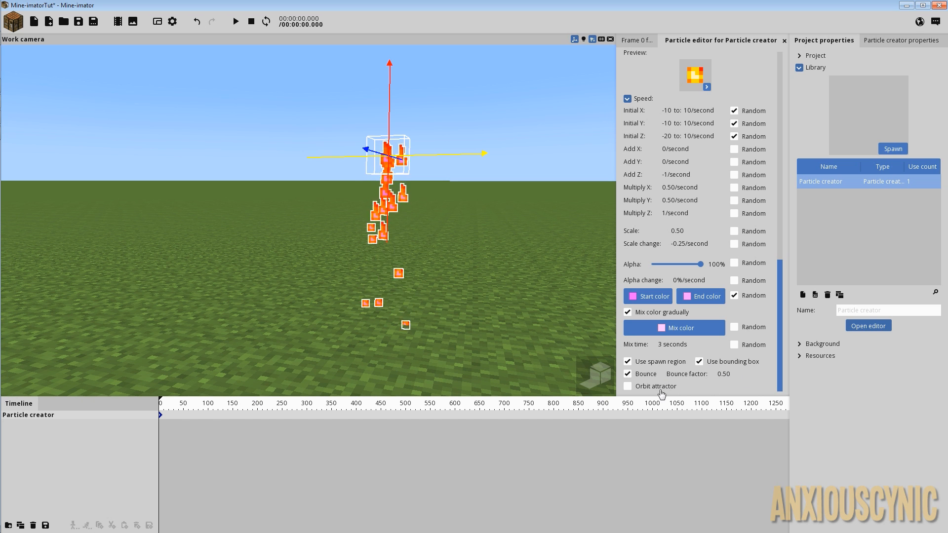
# Step: Enable Orbit attractor for the Fire type and bring up the frame 0 settings of the particle creator
pyautogui.click(654, 388)
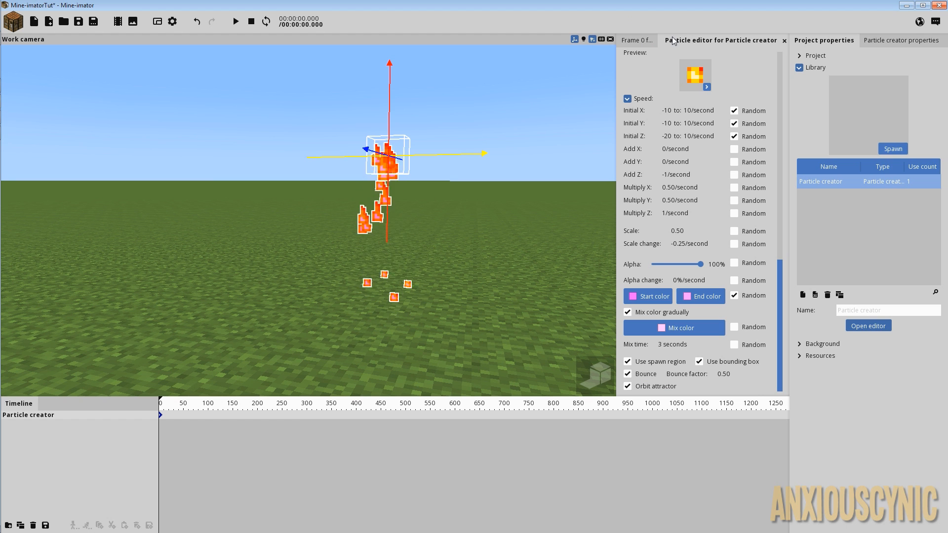
pyautogui.click(642, 42)
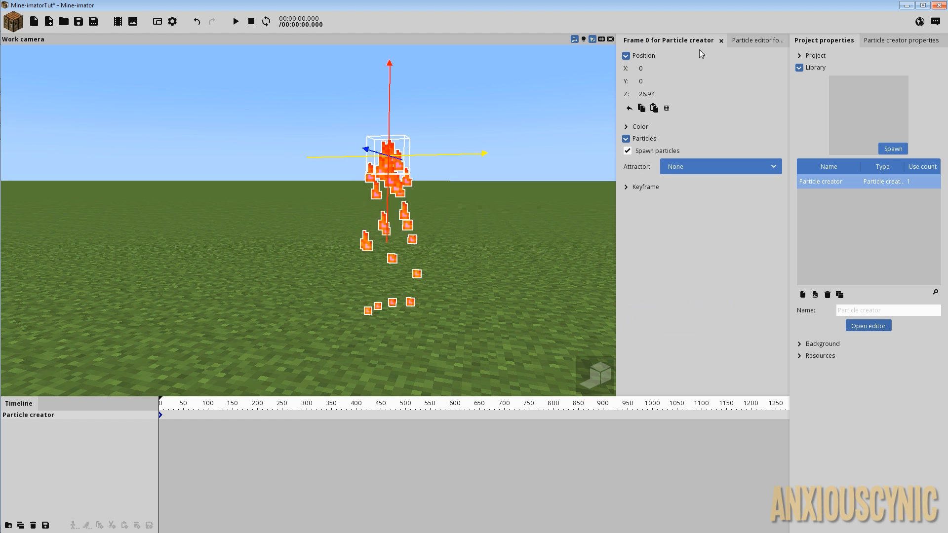
pyautogui.click(746, 40)
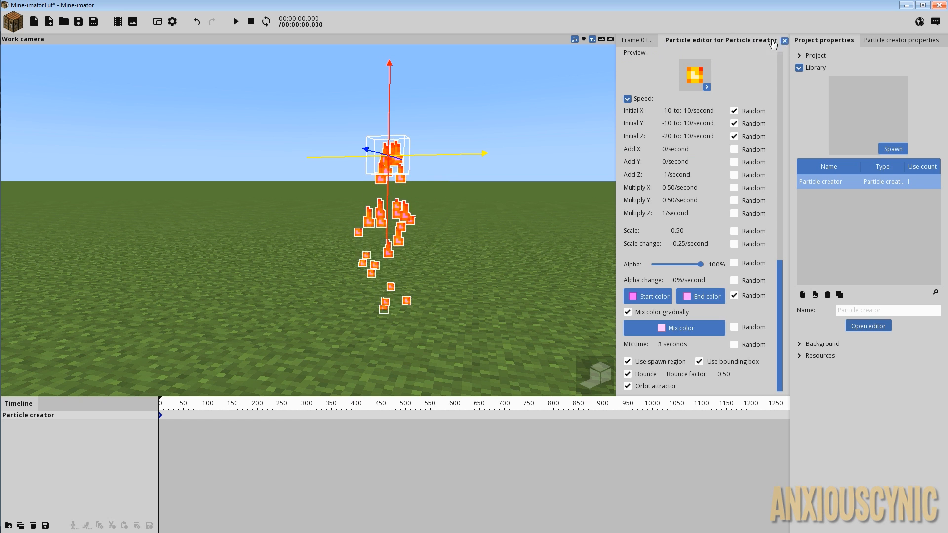
pyautogui.click(639, 40)
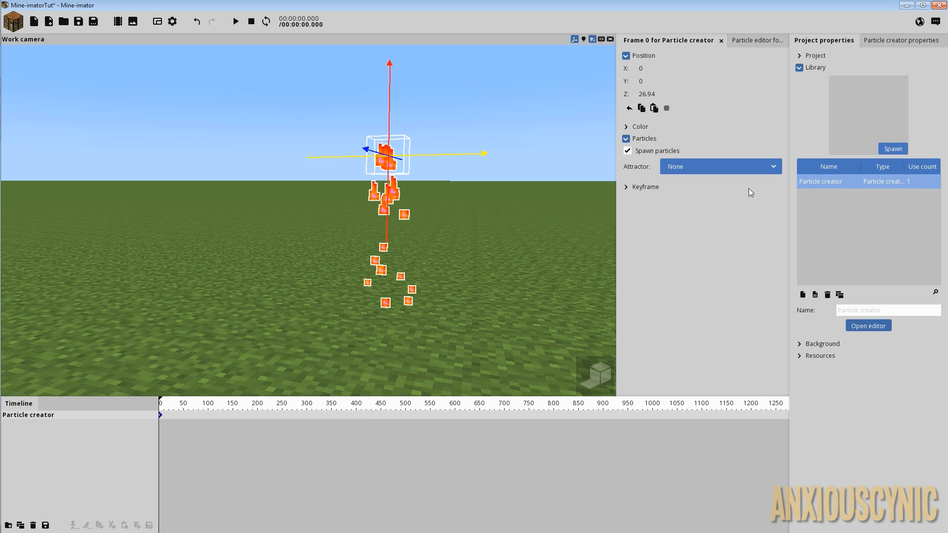
# Step: Switch Spawn particles off and back on in the particle creator's frame 0 settings
pyautogui.click(644, 139)
pyautogui.click(643, 139)
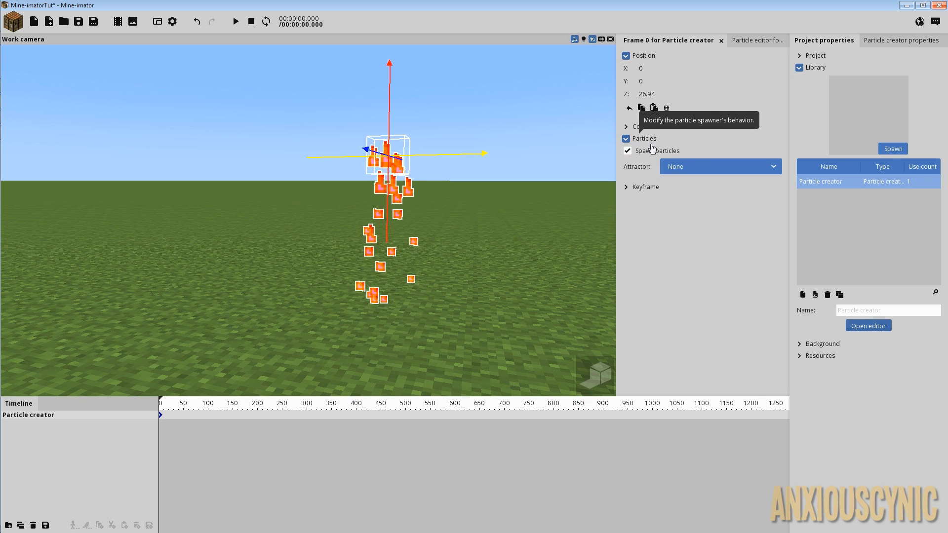
pyautogui.click(628, 152)
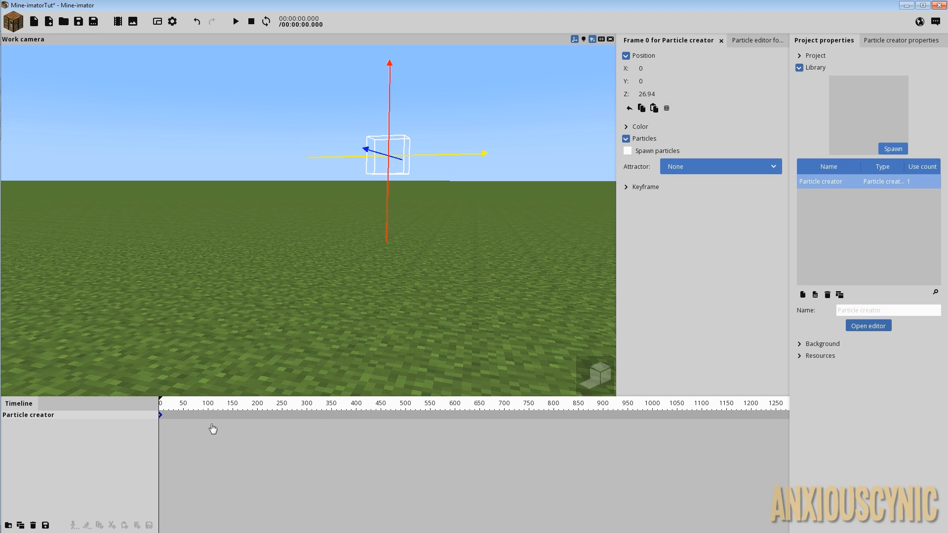
pyautogui.click(628, 152)
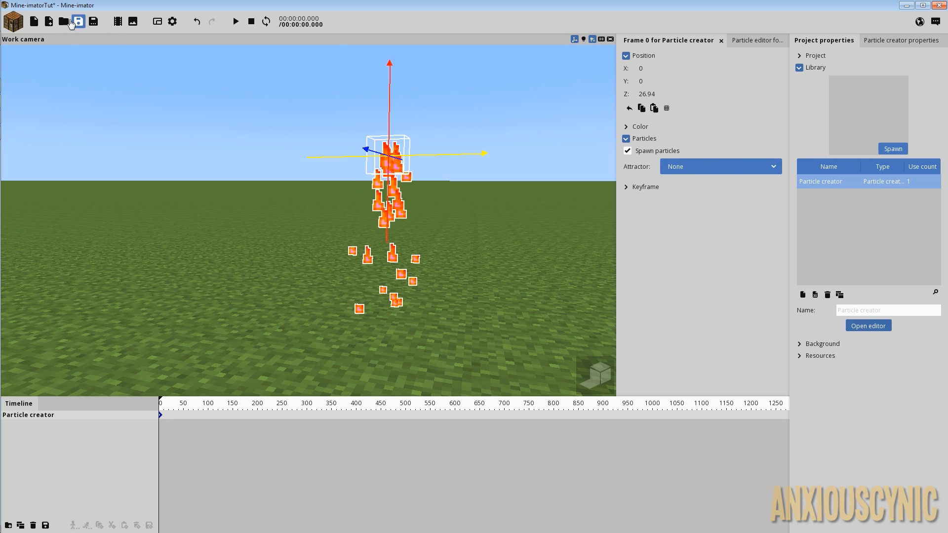
# Step: Create a Grass Block with the Minecraft texture in the scene
pyautogui.click(33, 21)
pyautogui.click(155, 56)
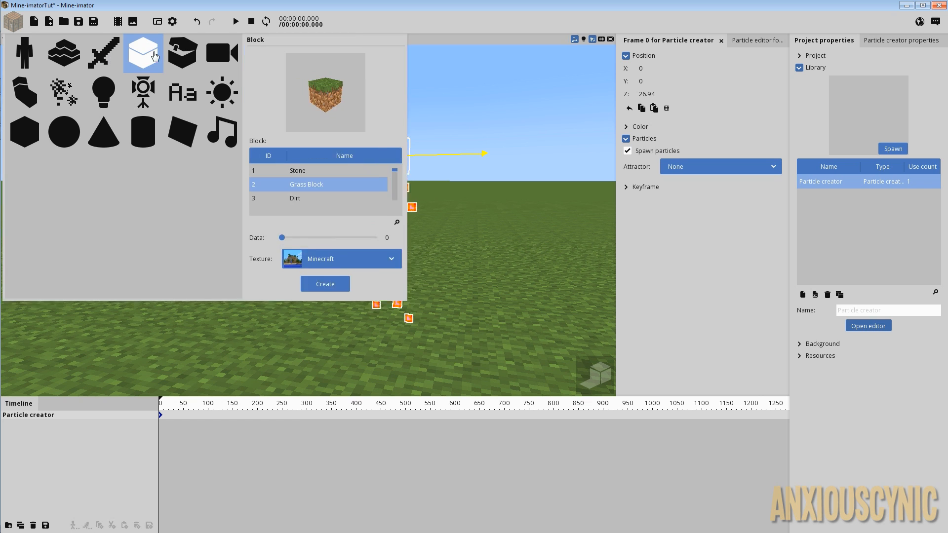
pyautogui.click(325, 284)
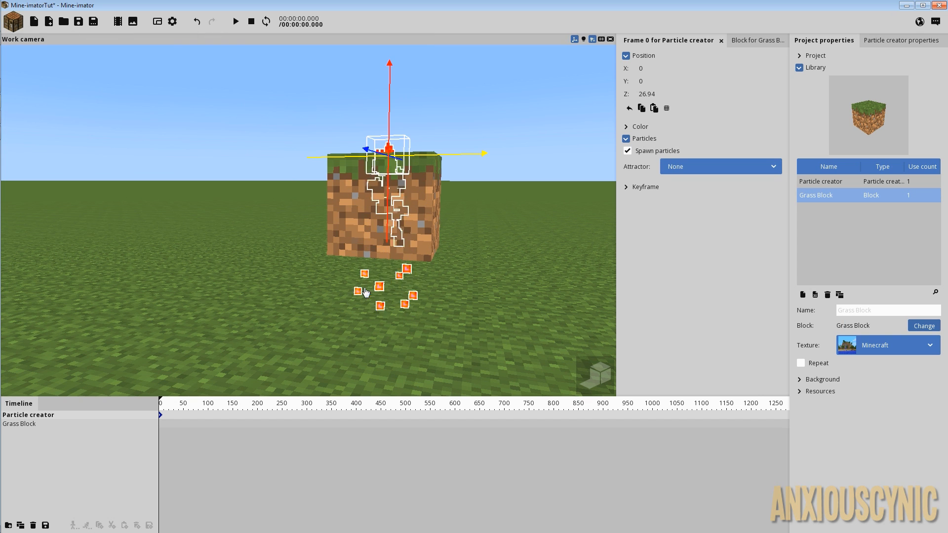
# Step: Move the Grass Block away from the particle creator to X -53.62, Y 0 and Z 21.76
pyautogui.click(39, 428)
pyautogui.click(629, 108)
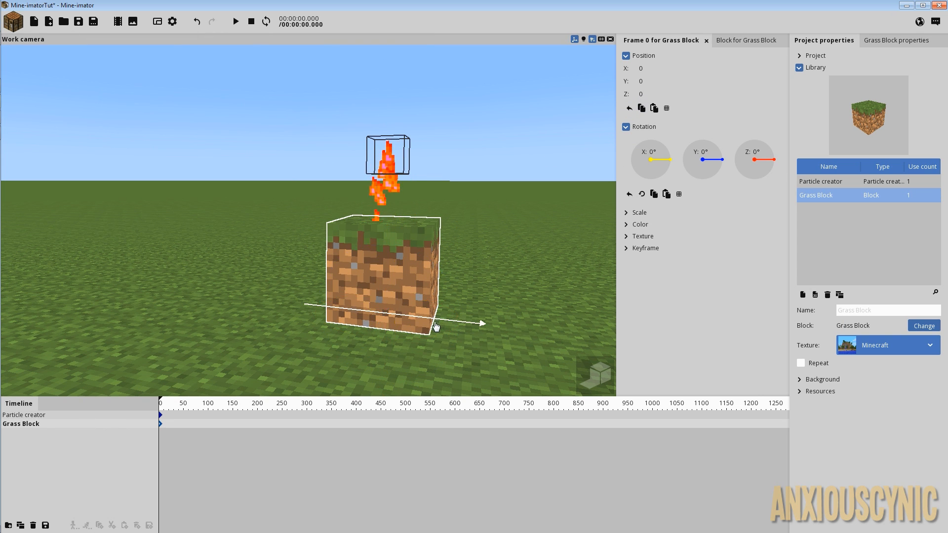
pyautogui.moveTo(435, 326); pyautogui.dragTo(188, 276)
pyautogui.moveTo(374, 180); pyautogui.dragTo(340, 197)
pyautogui.scroll(-4, 375, 179)
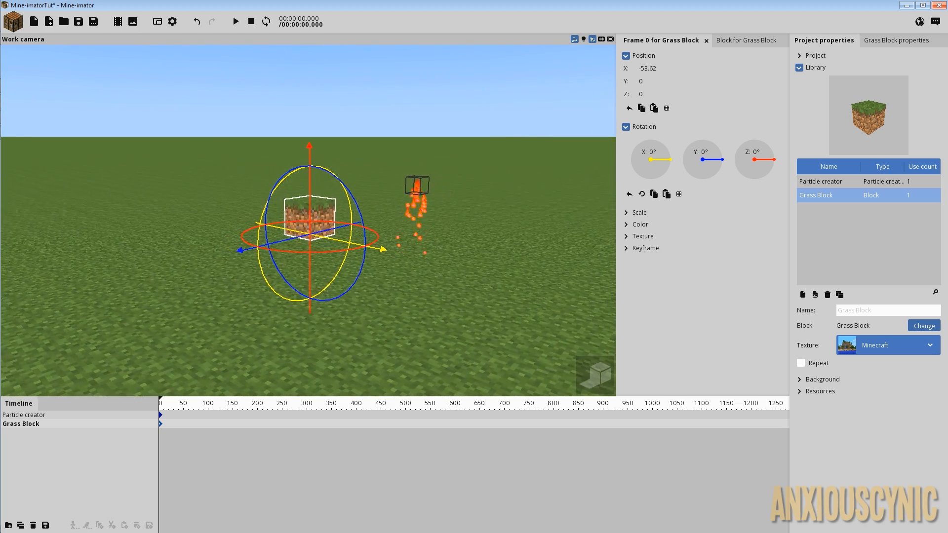
pyautogui.moveTo(274, 248); pyautogui.dragTo(323, 214, button='right')
pyautogui.moveTo(250, 233); pyautogui.dragTo(250, 189)
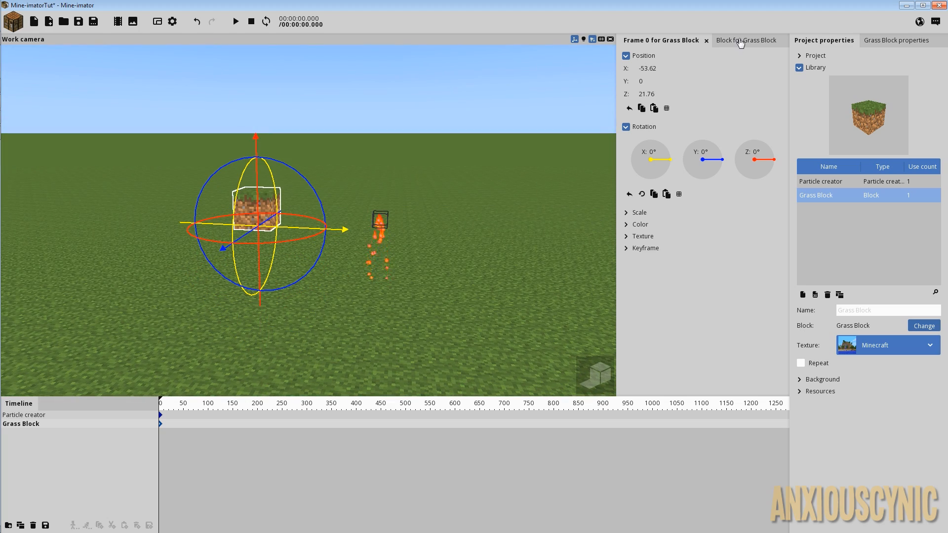
# Step: Set the particle creator's attractor to the Grass Block with a force of 2.50
pyautogui.click(387, 221)
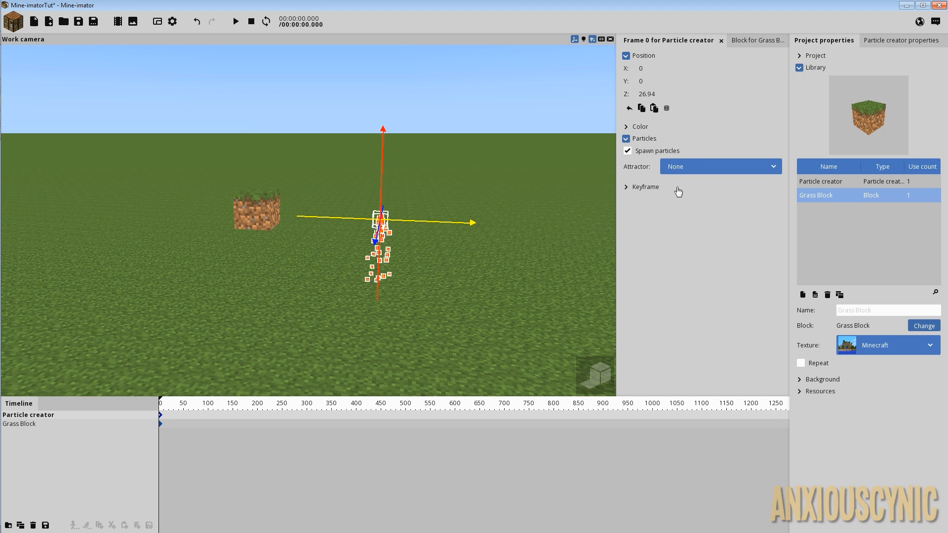
pyautogui.click(697, 169)
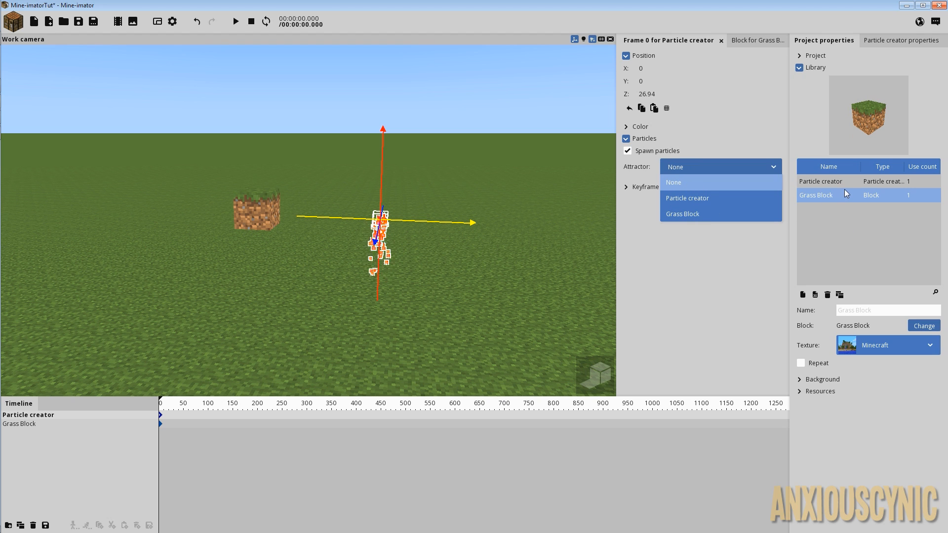
pyautogui.click(700, 215)
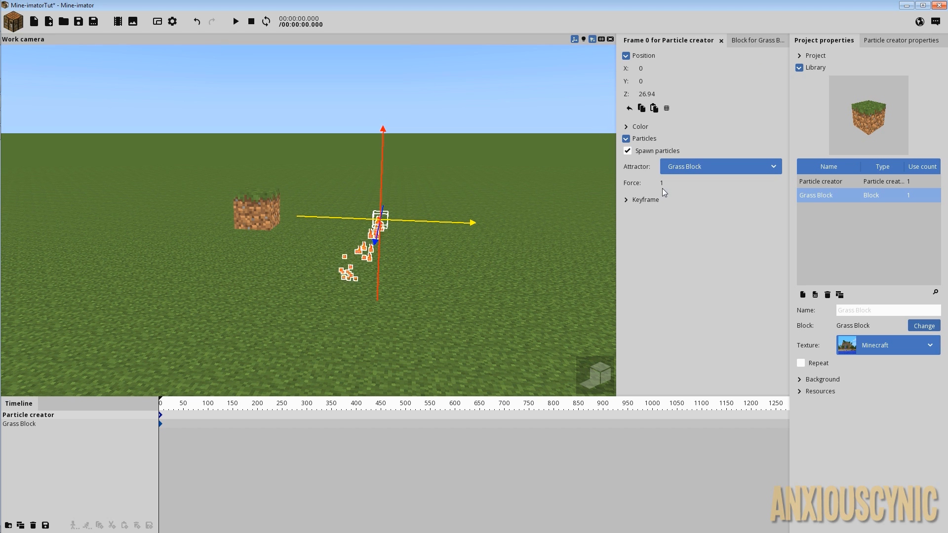
pyautogui.moveTo(639, 185); pyautogui.dragTo(711, 184)
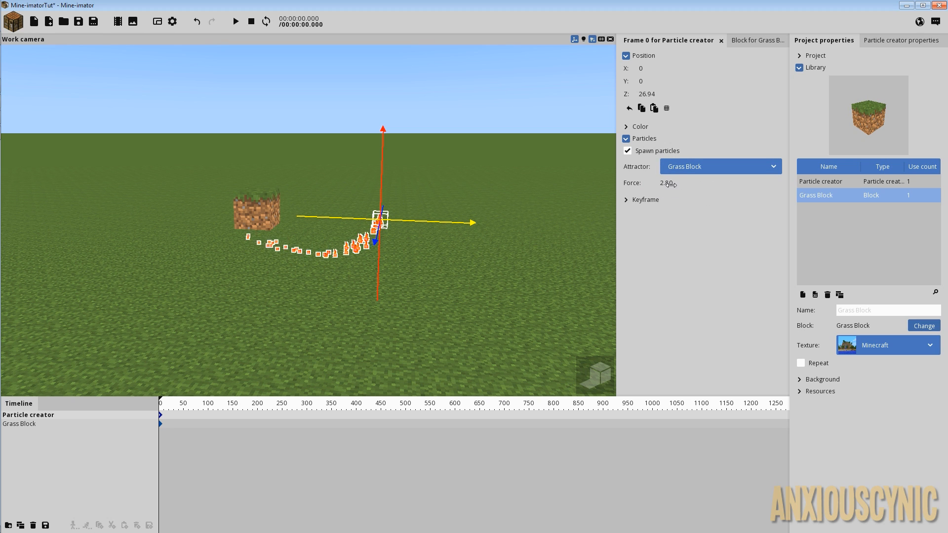
pyautogui.moveTo(670, 184); pyautogui.dragTo(669, 185)
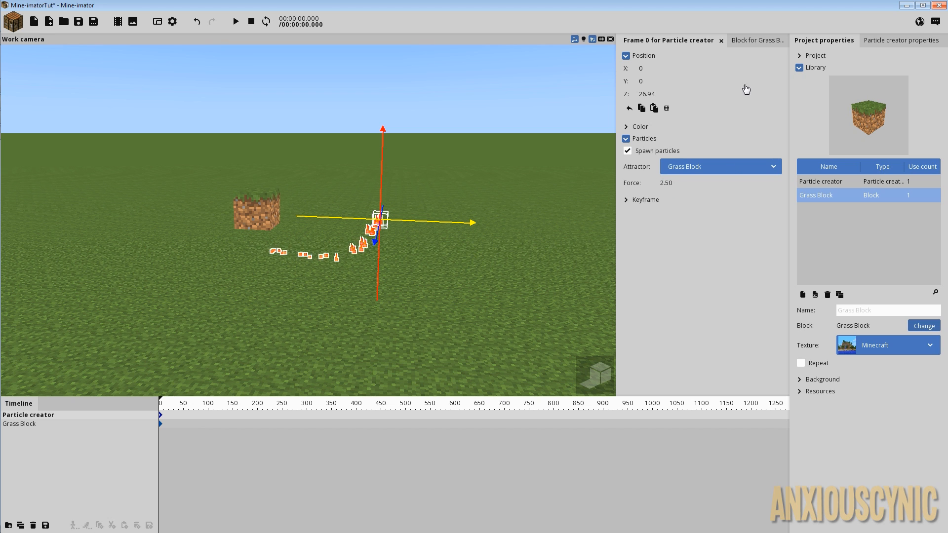
# Step: Open the particle editor for the particle creator and show the Fire type's speed and attractor settings
pyautogui.click(834, 183)
pyautogui.click(855, 327)
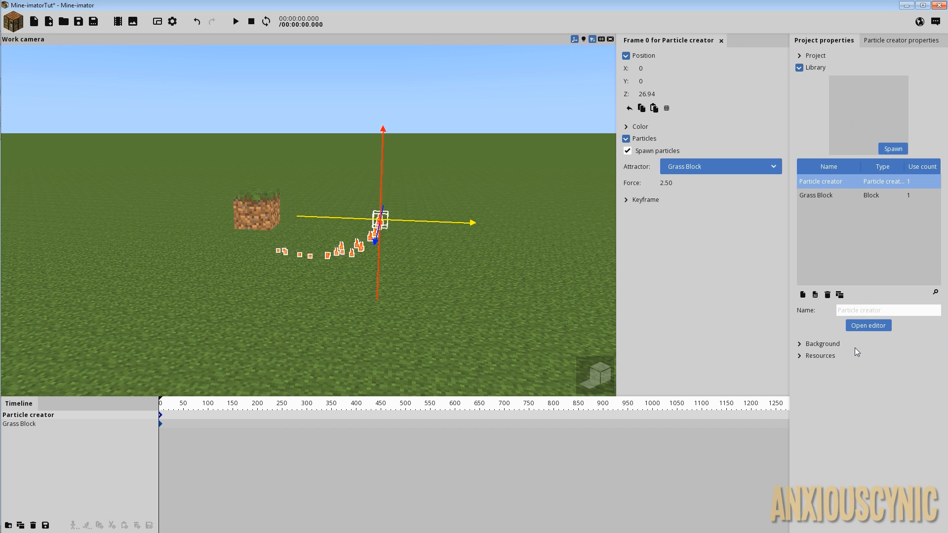
pyautogui.click(858, 327)
pyautogui.click(692, 241)
pyautogui.moveTo(778, 105); pyautogui.dragTo(765, 333)
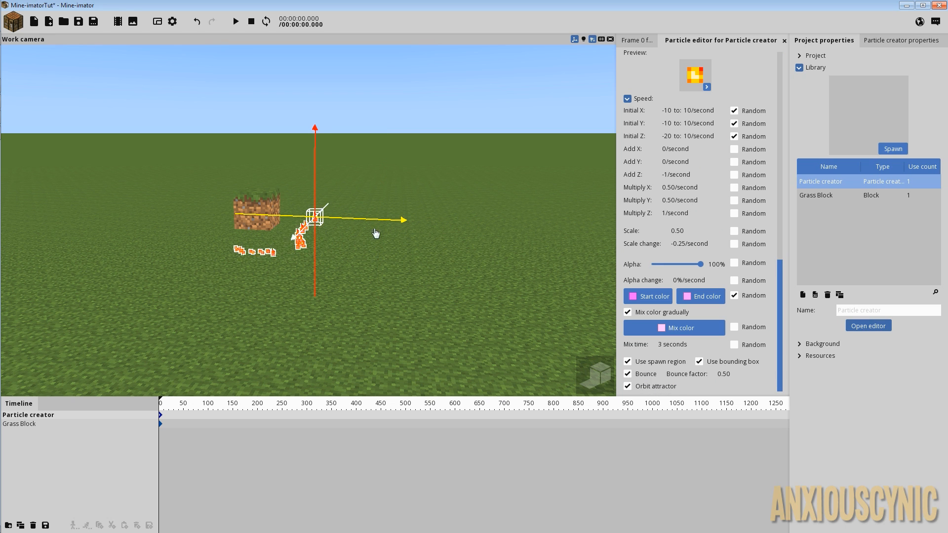
# Step: Move the particle creator above the Grass Block, and shift it along X well past the block's other side
pyautogui.moveTo(315, 224); pyautogui.dragTo(298, 190)
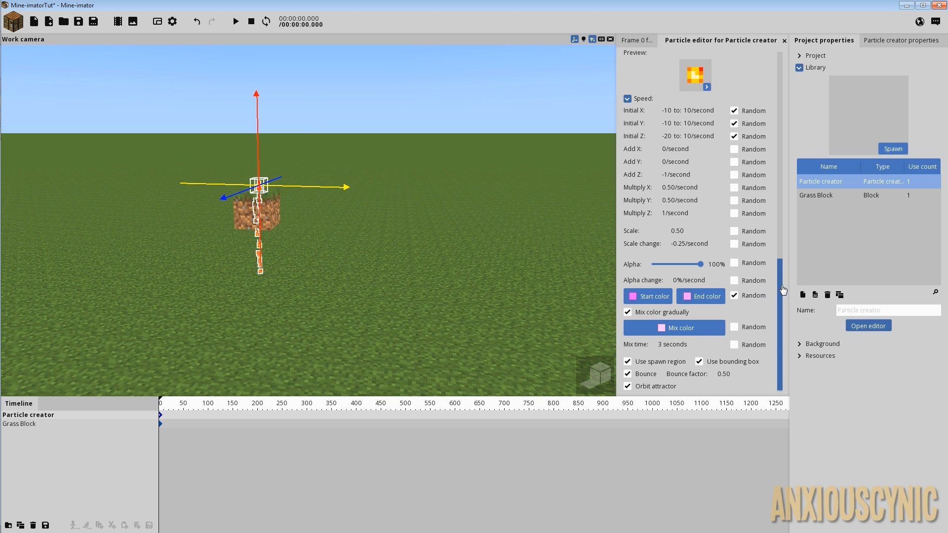
pyautogui.scroll(10, 772, 296)
pyautogui.moveTo(321, 186); pyautogui.dragTo(502, 192)
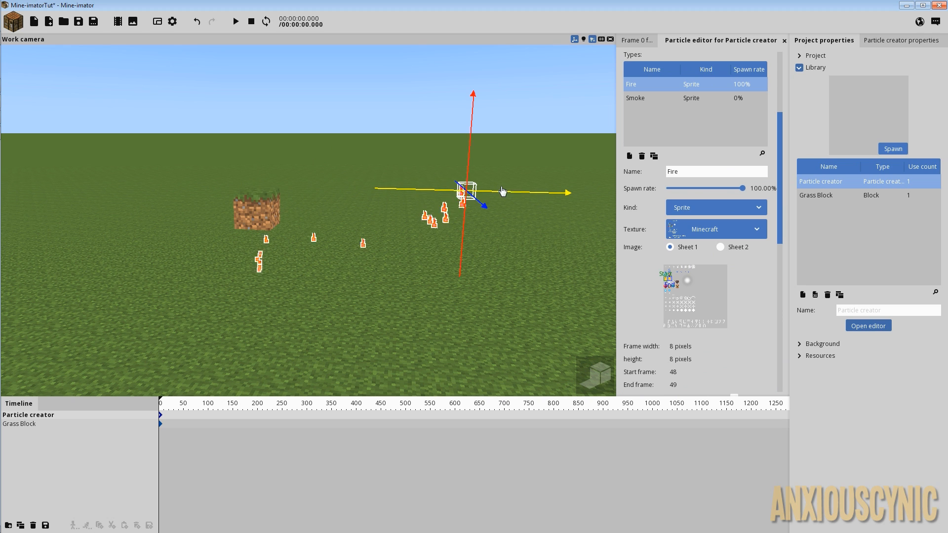
# Step: Turn off destroying particles on animation end and on exceeded amount, and set the Fire type's scale change to 0 per second
pyautogui.scroll(5, 727, 183)
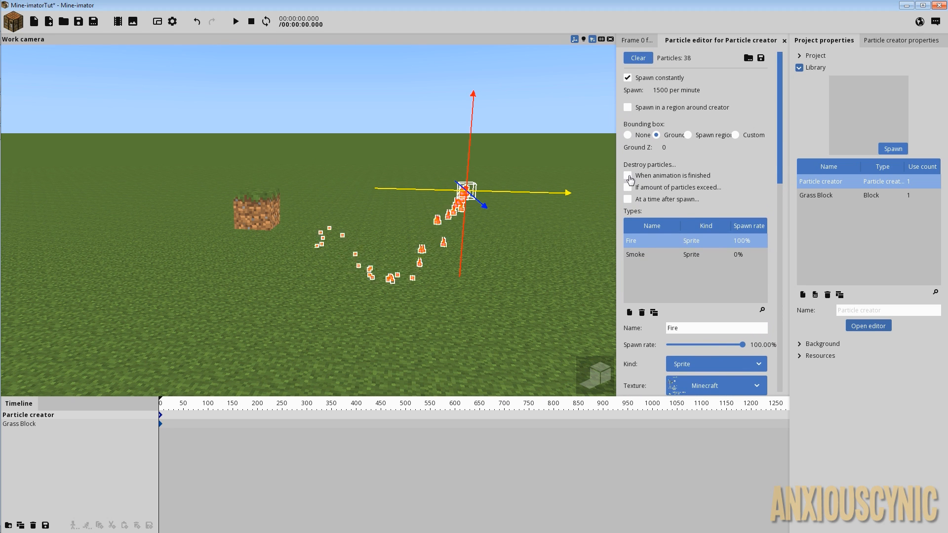
pyautogui.moveTo(386, 305); pyautogui.dragTo(387, 286)
pyautogui.moveTo(780, 144); pyautogui.dragTo(771, 363)
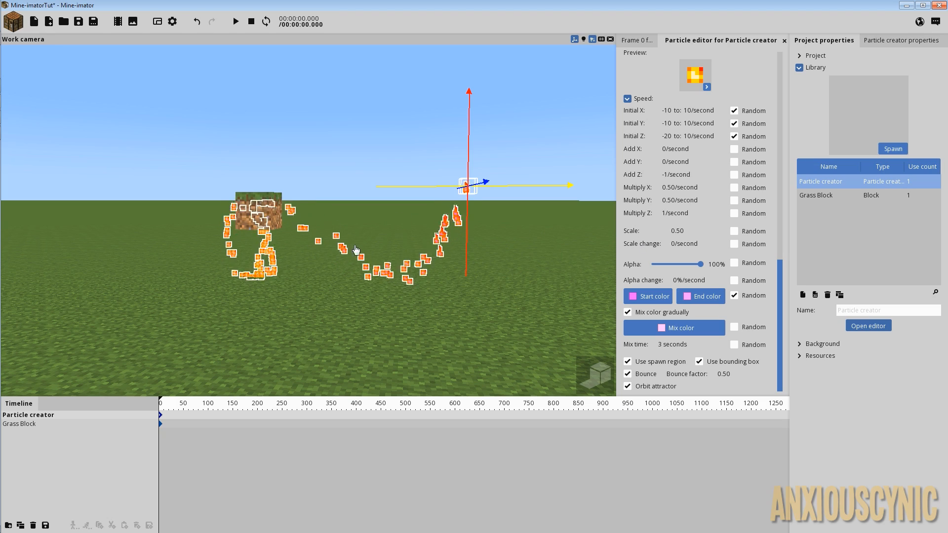
pyautogui.moveTo(356, 250); pyautogui.dragTo(326, 277)
pyautogui.scroll(4, 324, 279)
pyautogui.moveTo(324, 280); pyautogui.dragTo(279, 324, button='right')
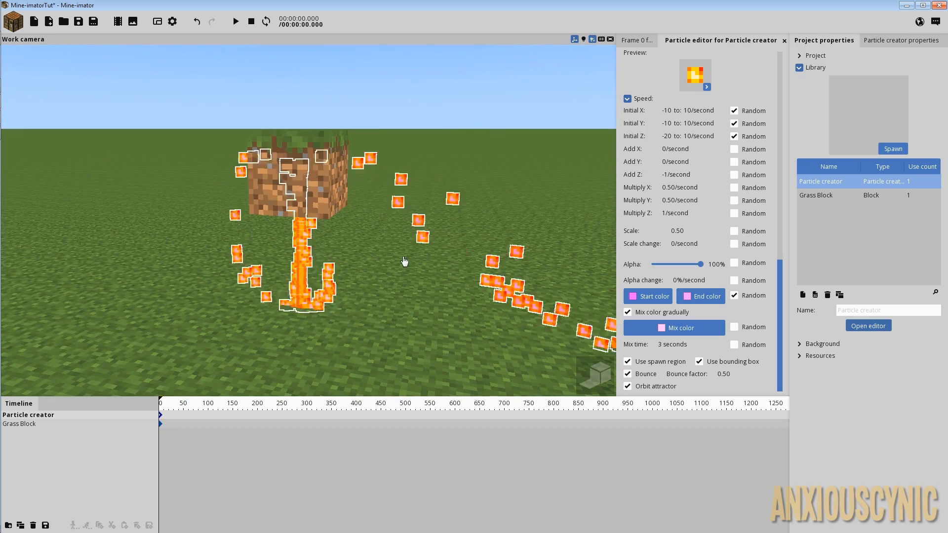
# Step: Turn destroying particles back on for when their amount exceeds 300, and look at the creator and Grass Block from farther away
pyautogui.moveTo(779, 275); pyautogui.dragTo(783, 84)
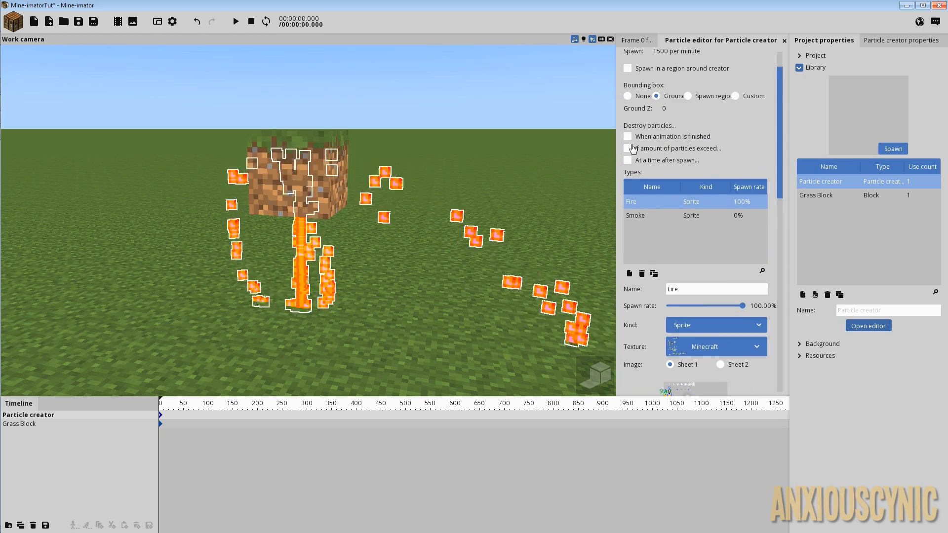
pyautogui.click(632, 148)
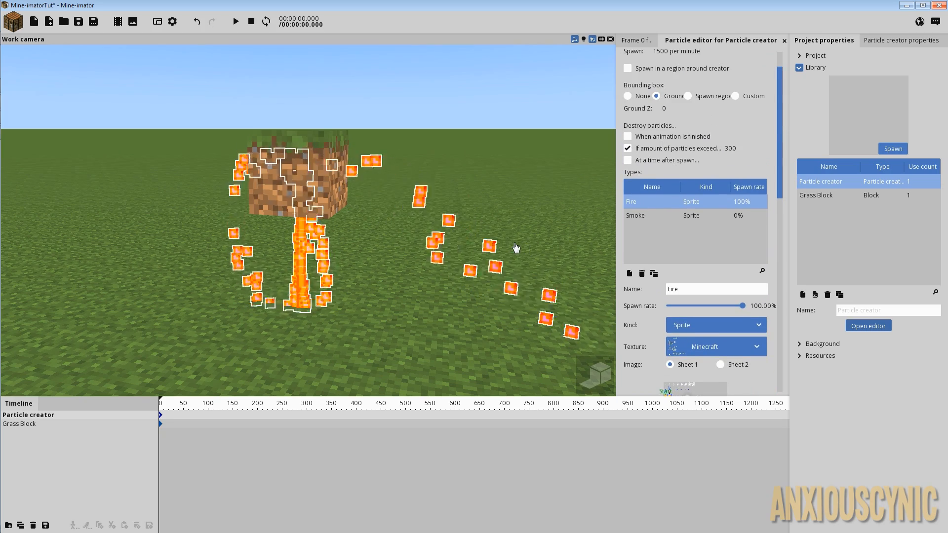
pyautogui.moveTo(436, 239); pyautogui.dragTo(440, 218)
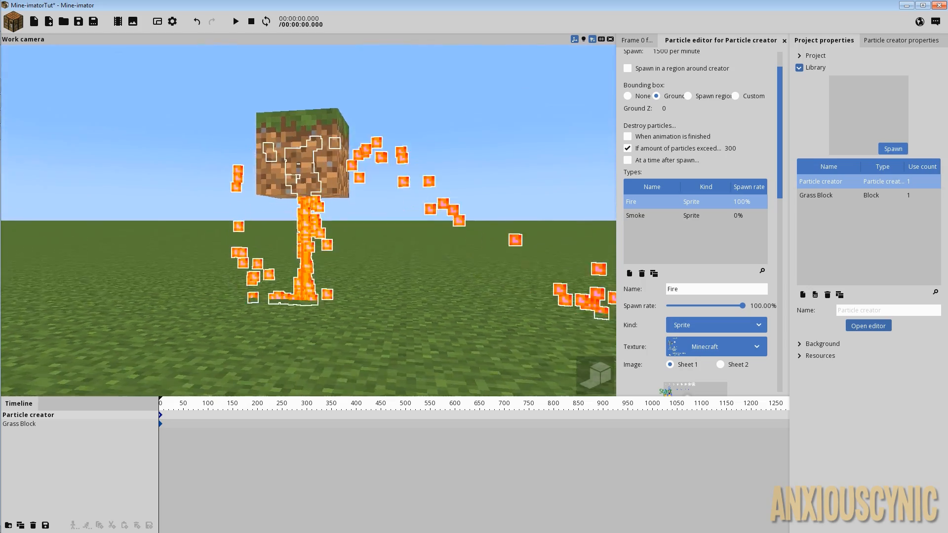
pyautogui.press('s')
pyautogui.moveTo(399, 242)
pyautogui.mouseDown(button='right')
pyautogui.moveTo(401, 233)
pyautogui.moveTo(399, 242)
pyautogui.mouseUp(button='right')
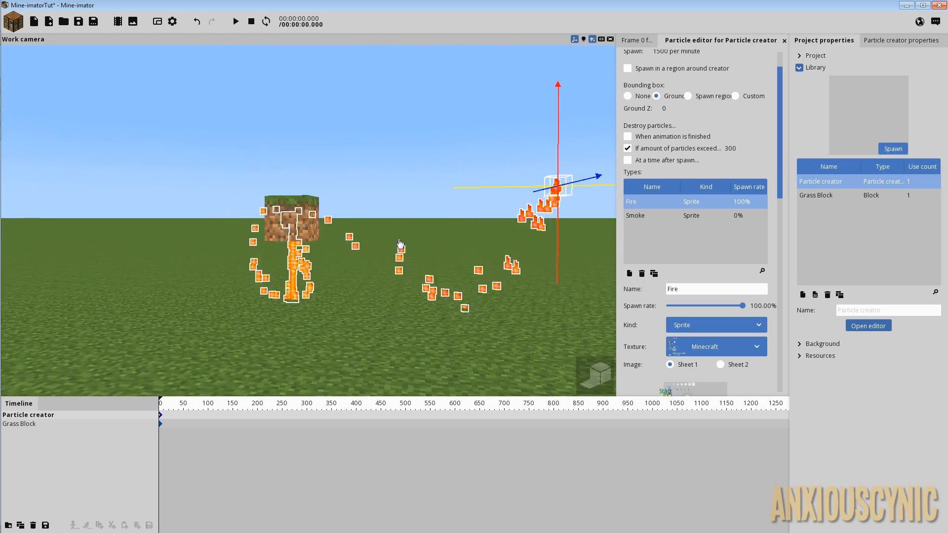
# Step: Set the particle creator's spawn rate to 500 per minute
pyautogui.click(637, 43)
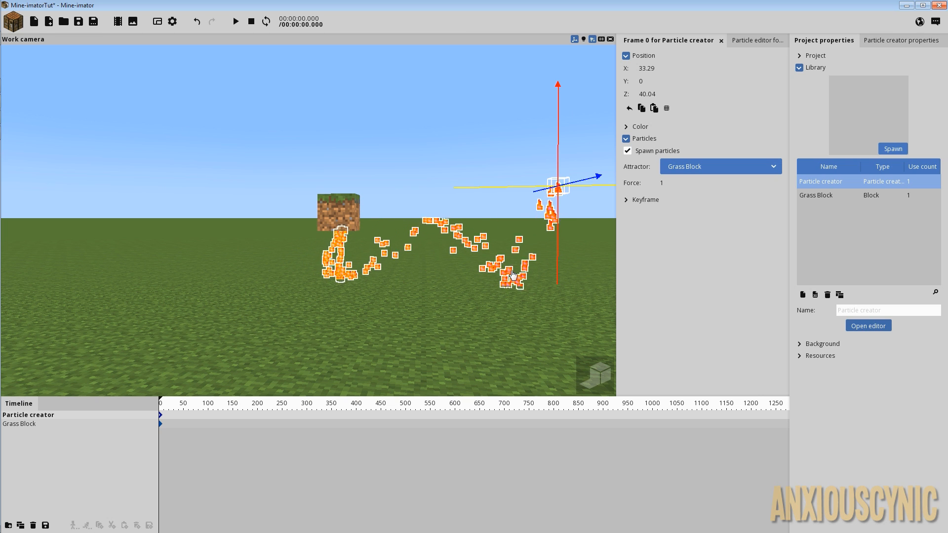
pyautogui.click(746, 40)
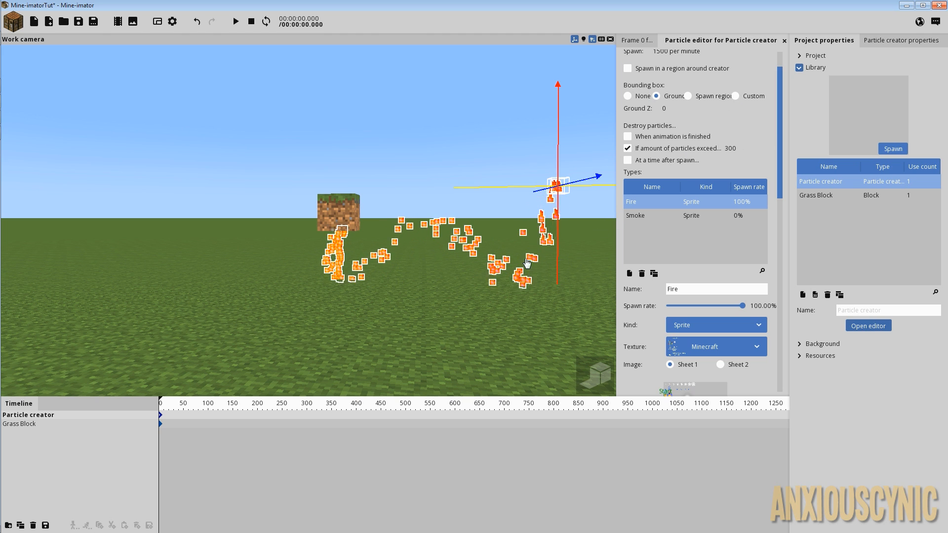
pyautogui.scroll(2, 668, 92)
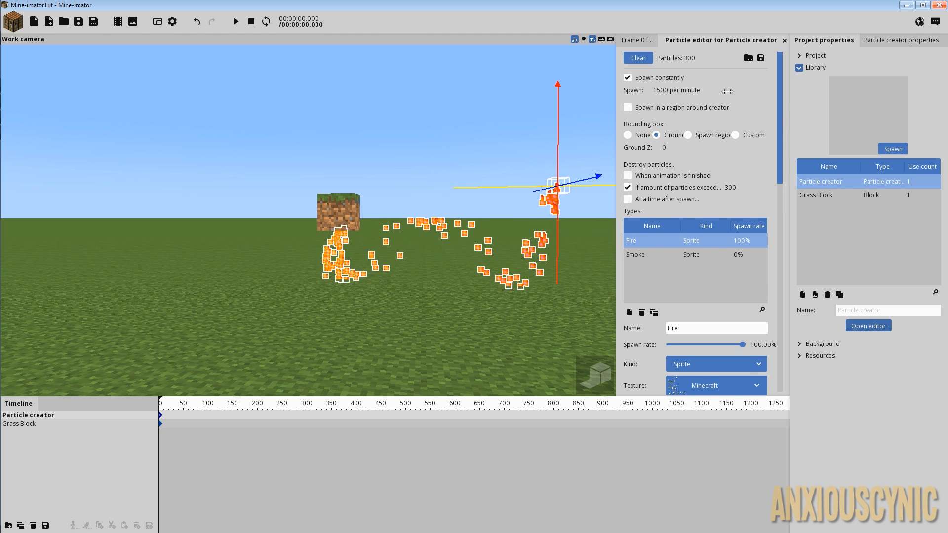
pyautogui.click(666, 91)
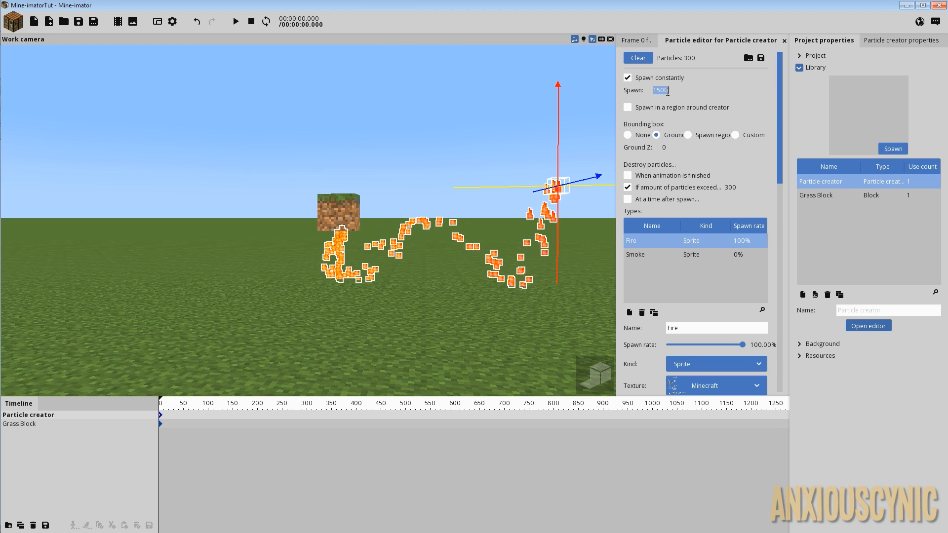
pyautogui.write('50')
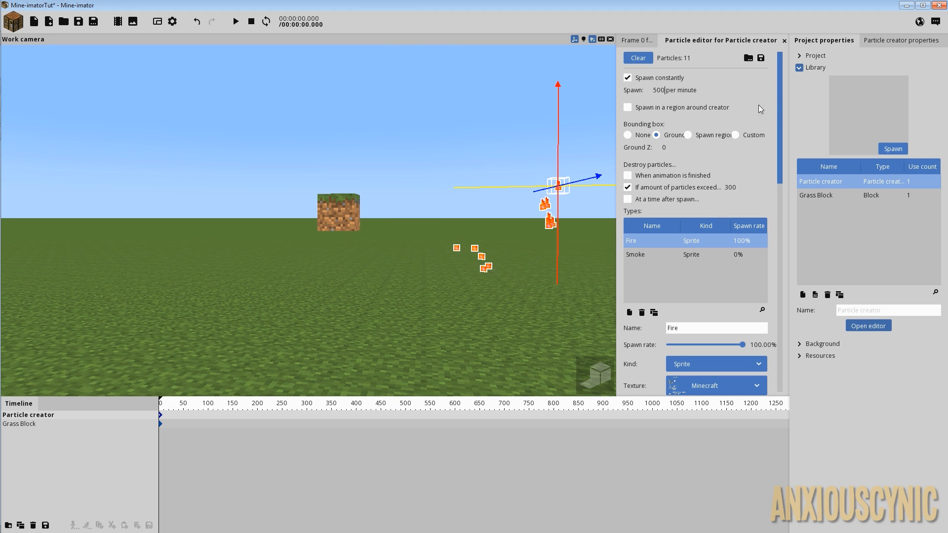
# Step: Reduce the particle creator's spawn rate to 100 per minute and save the project
pyautogui.scroll(-5, 762, 128)
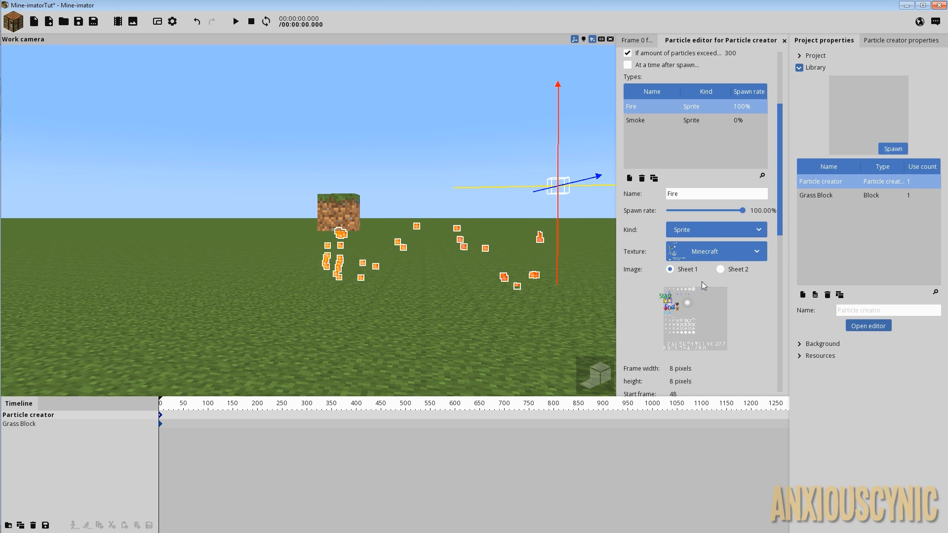
pyautogui.scroll(-3, 716, 254)
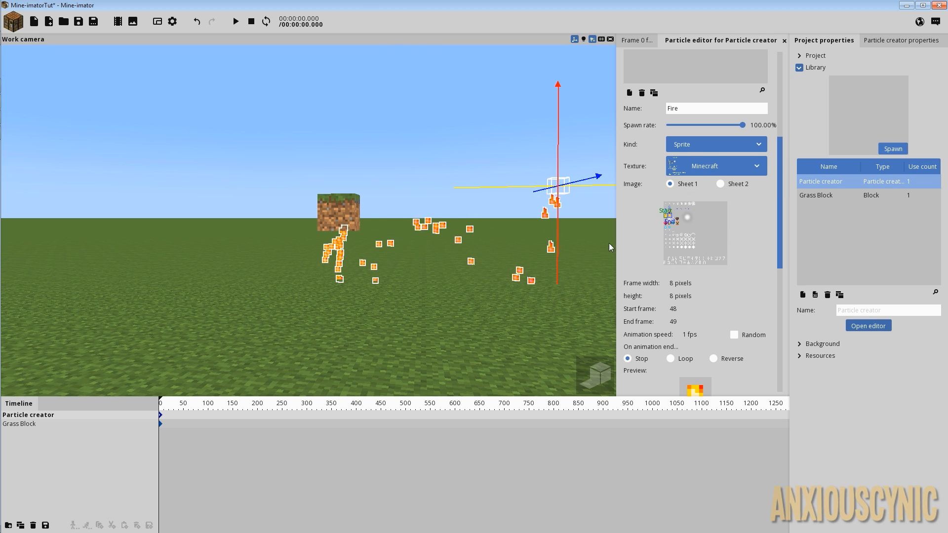
pyautogui.moveTo(480, 226)
pyautogui.mouseDown()
pyautogui.moveTo(488, 275)
pyautogui.moveTo(495, 236)
pyautogui.mouseUp()
pyautogui.scroll(6, 730, 138)
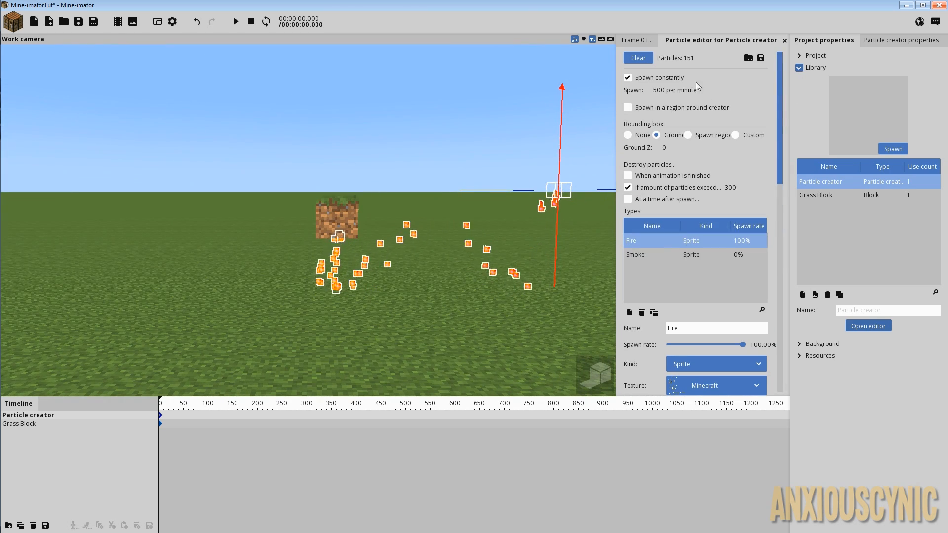
pyautogui.click(665, 90)
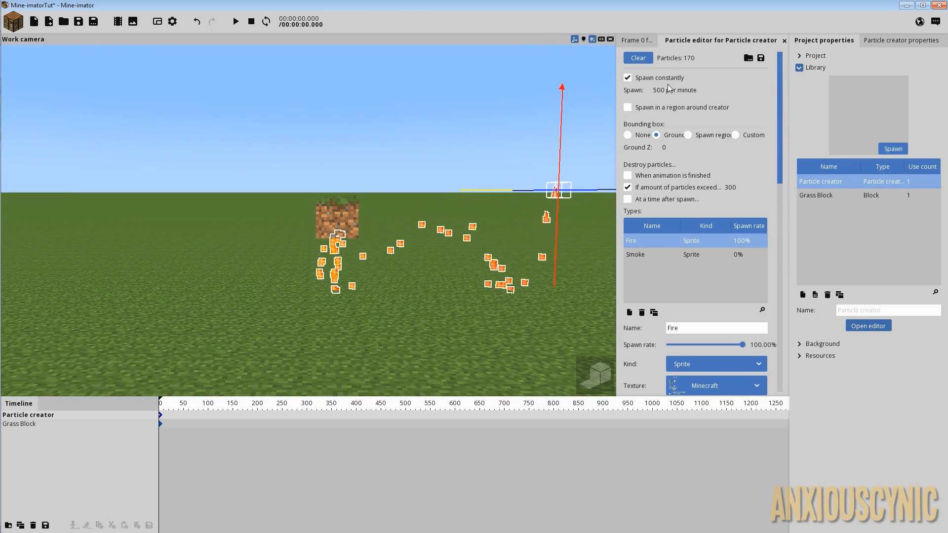
pyautogui.click(84, 27)
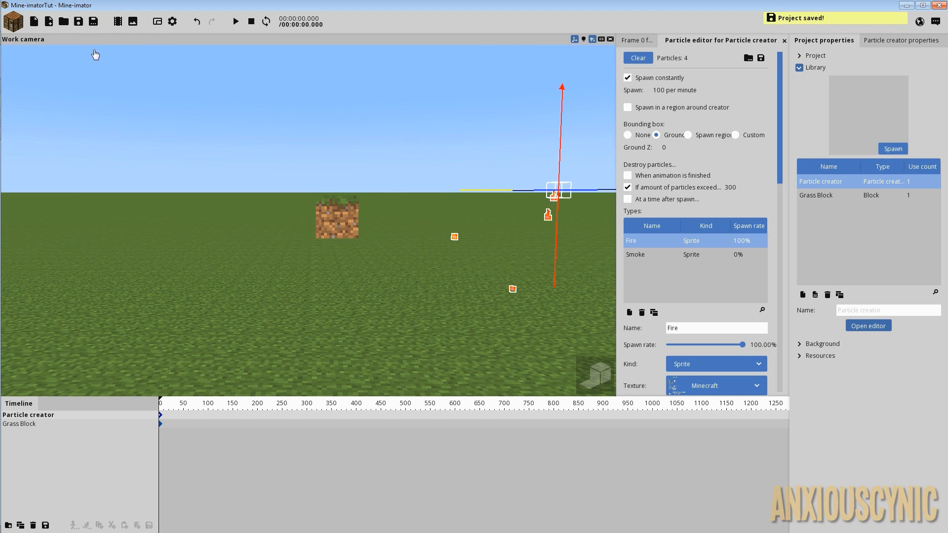
# Step: Change the Fire type's kind from sprite to the Grass Block template
pyautogui.moveTo(486, 226); pyautogui.dragTo(489, 237, button='right')
pyautogui.scroll(-5, 711, 197)
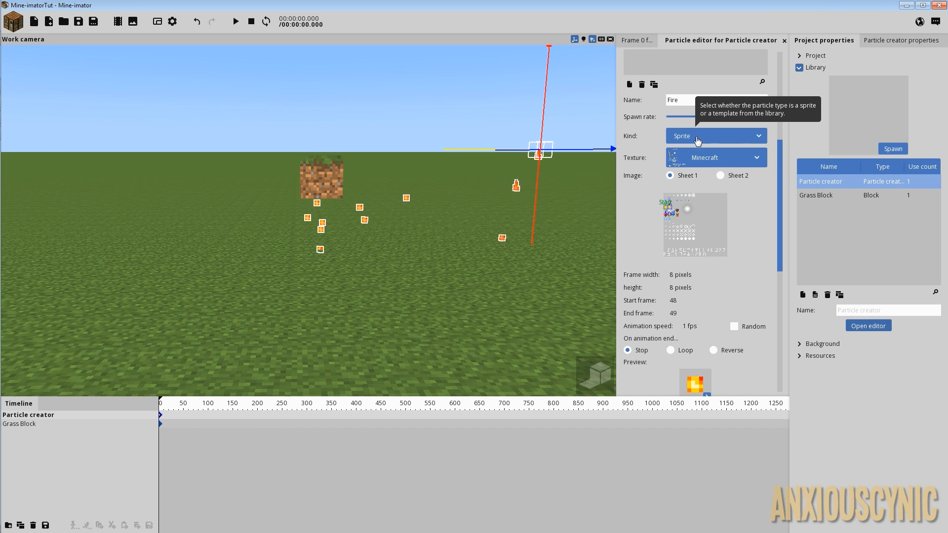
pyautogui.click(702, 138)
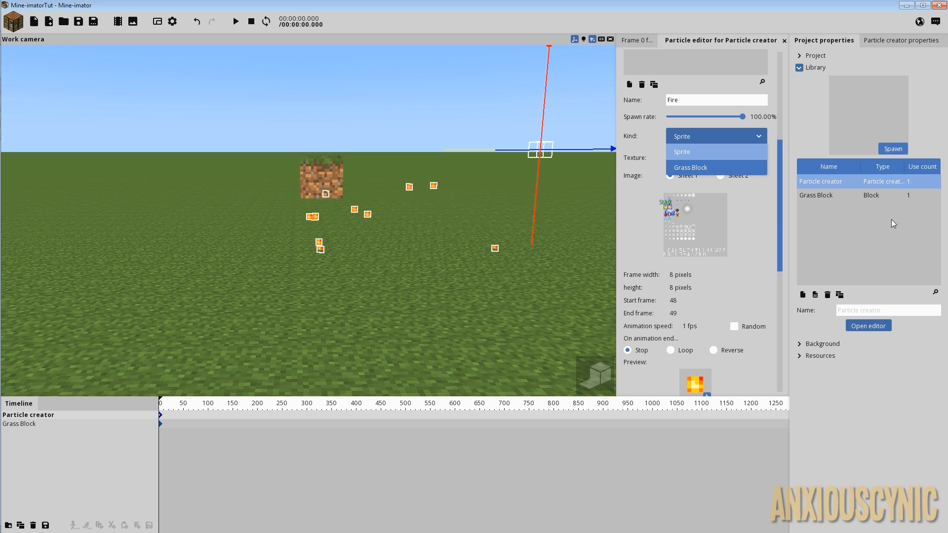
pyautogui.click(697, 168)
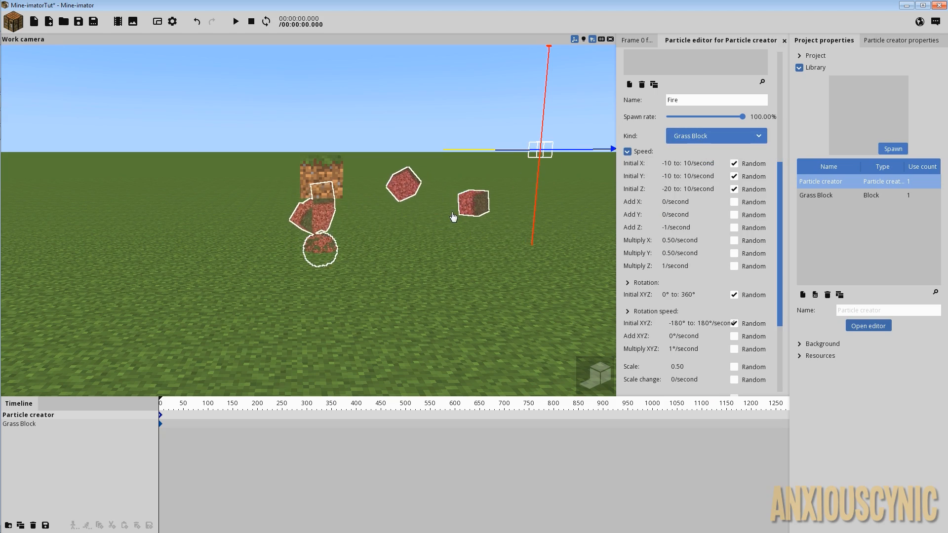
# Step: Select the attracting Grass Block in the scene and raise it high above the ground
pyautogui.moveTo(476, 226); pyautogui.dragTo(460, 246)
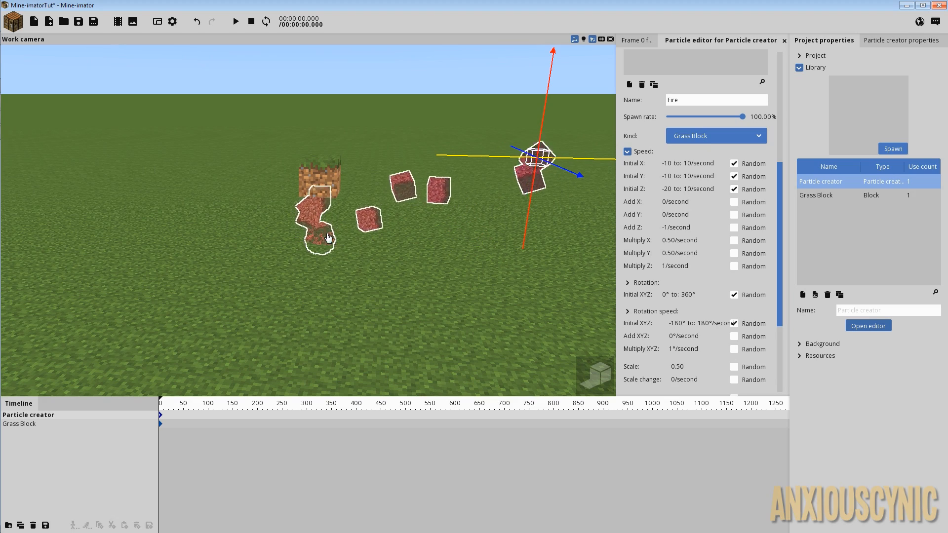
pyautogui.click(320, 178)
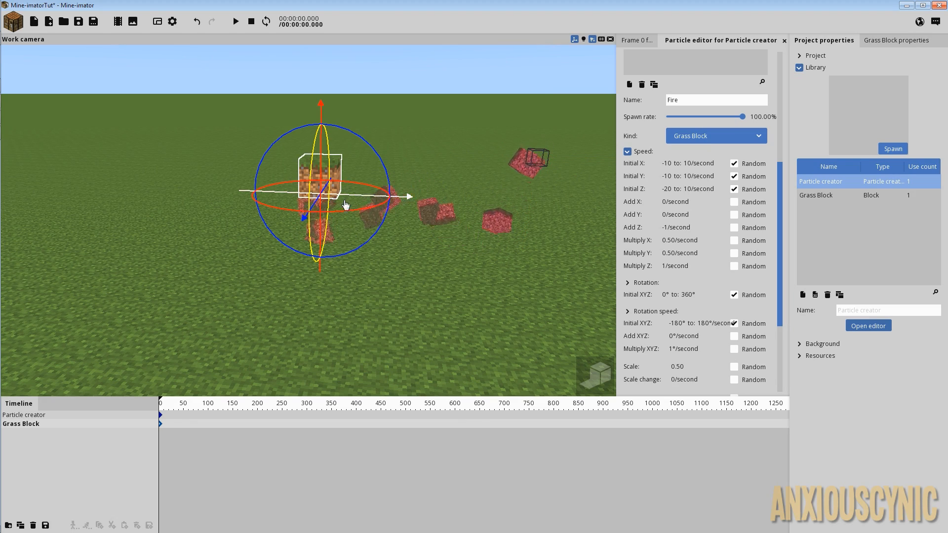
pyautogui.moveTo(321, 164); pyautogui.dragTo(322, 58)
pyautogui.moveTo(382, 223)
pyautogui.mouseDown()
pyautogui.moveTo(382, 242)
pyautogui.moveTo(382, 223)
pyautogui.mouseUp()
pyautogui.scroll(-2, 383, 225)
pyautogui.moveTo(324, 192); pyautogui.dragTo(318, 64)
# Step: Move the raised Grass Block back and forth horizontally across the scene, past both sides of the particle creator
pyautogui.moveTo(392, 133); pyautogui.dragTo(481, 133)
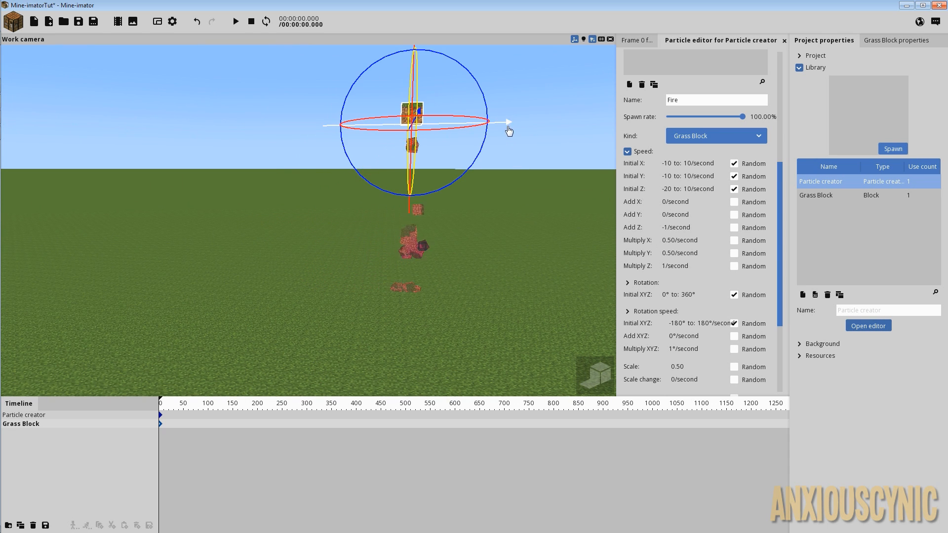
pyautogui.moveTo(504, 123); pyautogui.dragTo(247, 138)
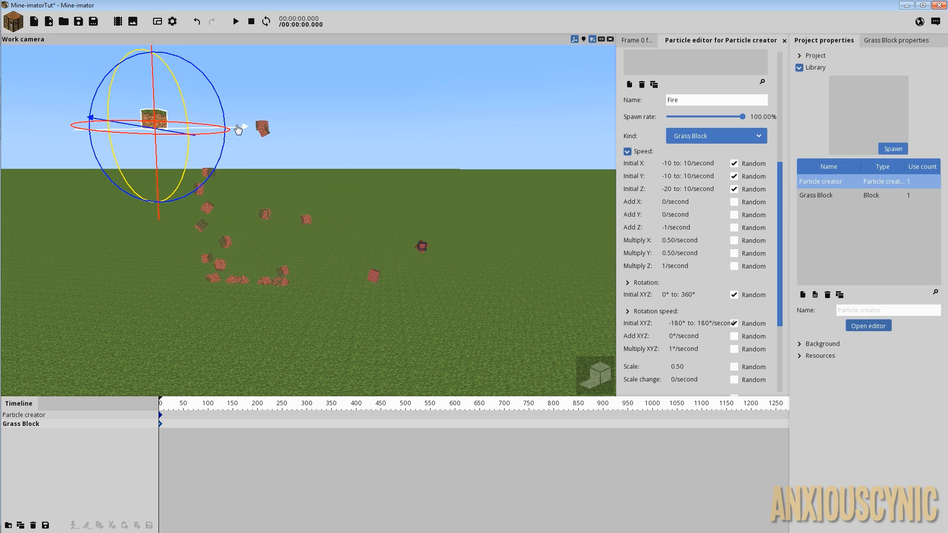
pyautogui.moveTo(238, 130); pyautogui.dragTo(550, 160)
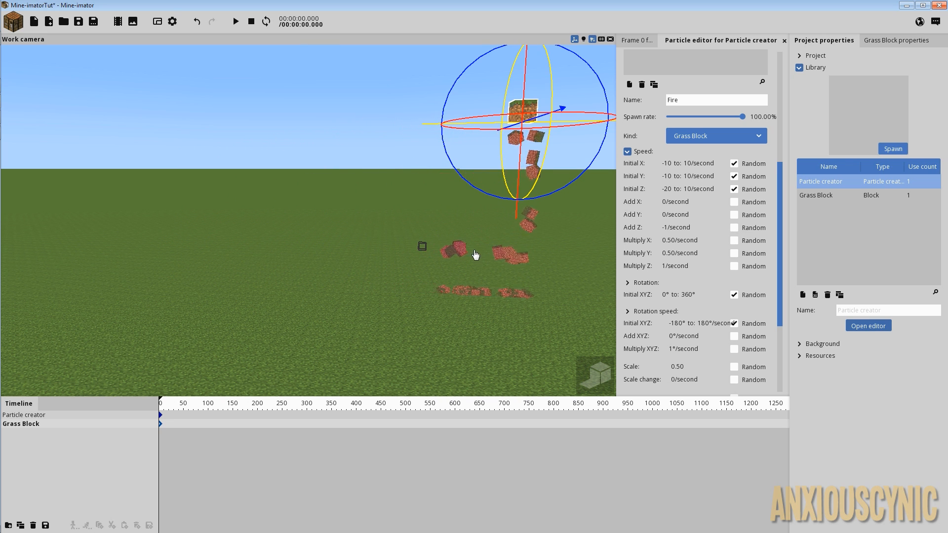
pyautogui.moveTo(473, 253)
pyautogui.mouseDown(button='right')
pyautogui.moveTo(499, 242)
pyautogui.moveTo(471, 254)
pyautogui.mouseUp(button='right')
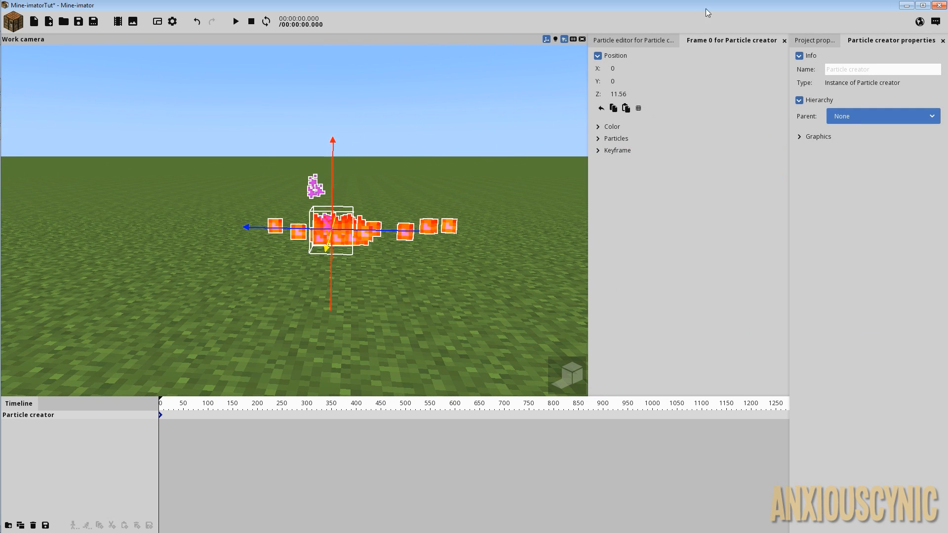
# Step: Open the fire and smoke creator's particle editor and set its spawn rate to 700 per minute
pyautogui.click(641, 41)
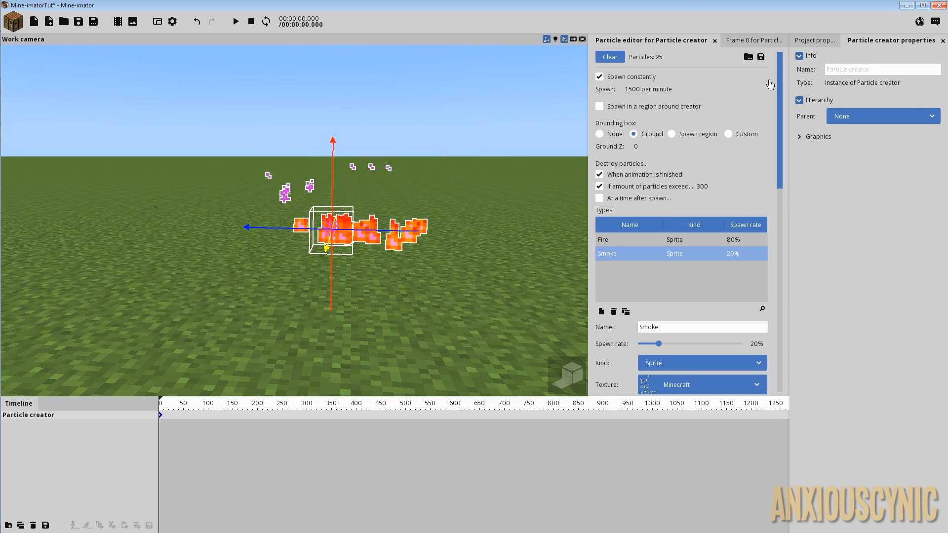
pyautogui.click(635, 89)
pyautogui.write('700')
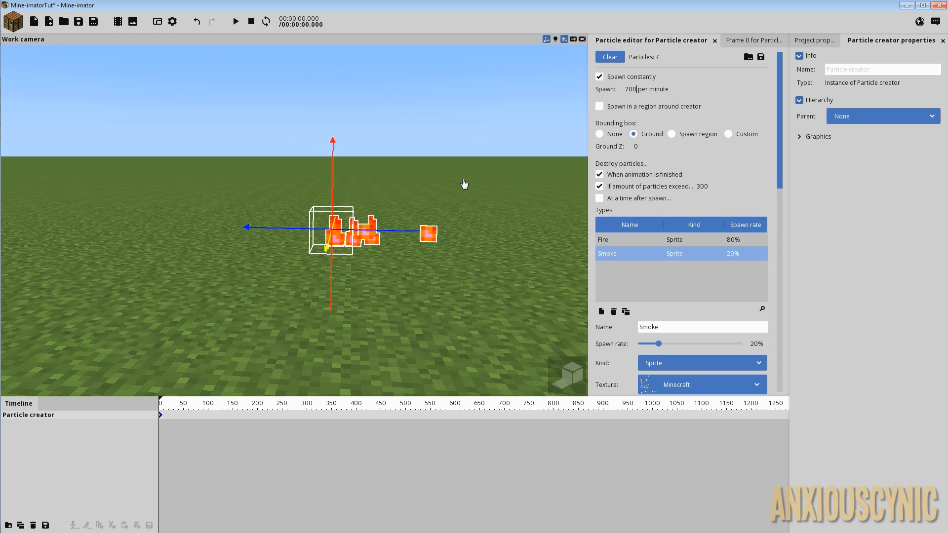
pyautogui.moveTo(779, 111); pyautogui.dragTo(758, 111)
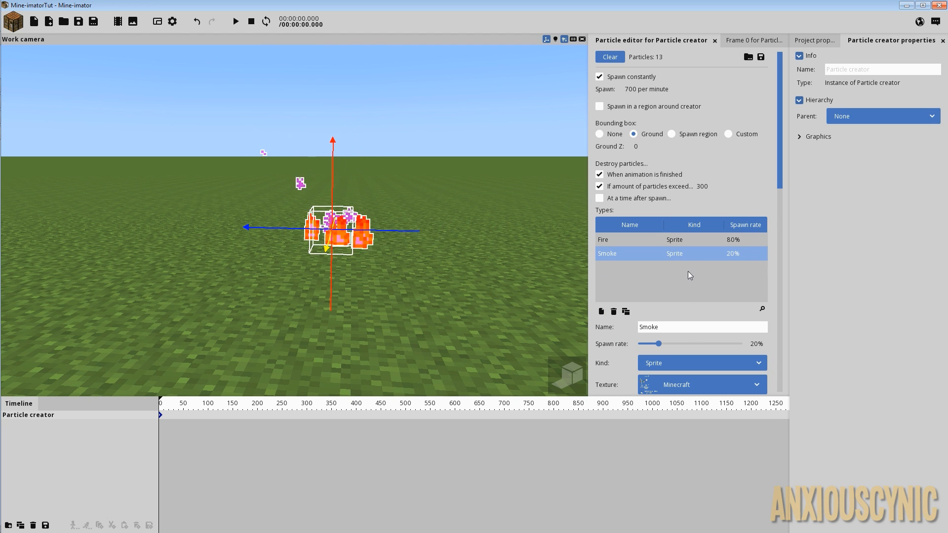
# Step: Save the particle creator to the Particles folder as a particle file named PoopyParticle
pyautogui.click(761, 57)
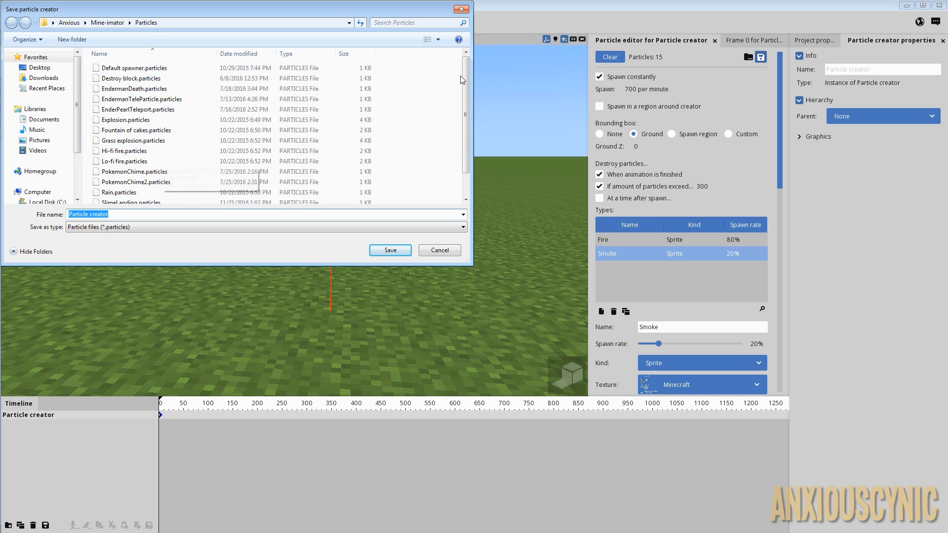
pyautogui.moveTo(465, 96); pyautogui.dragTo(469, 68)
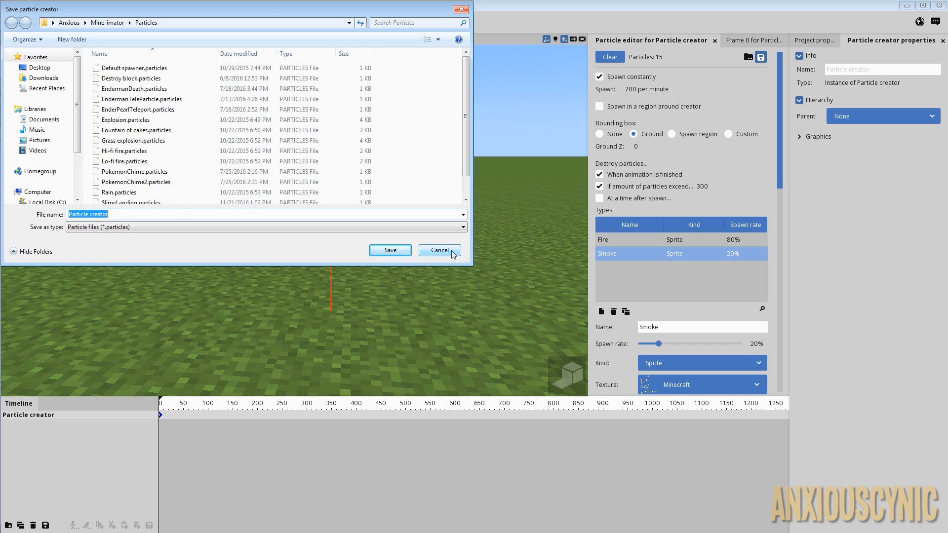
pyautogui.click(182, 213)
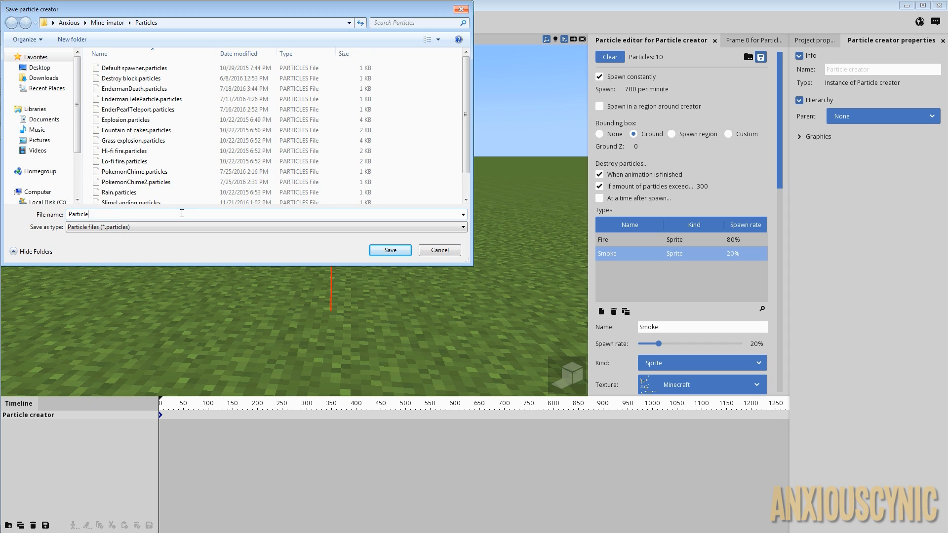
pyautogui.write('Poopy')
pyautogui.click(390, 250)
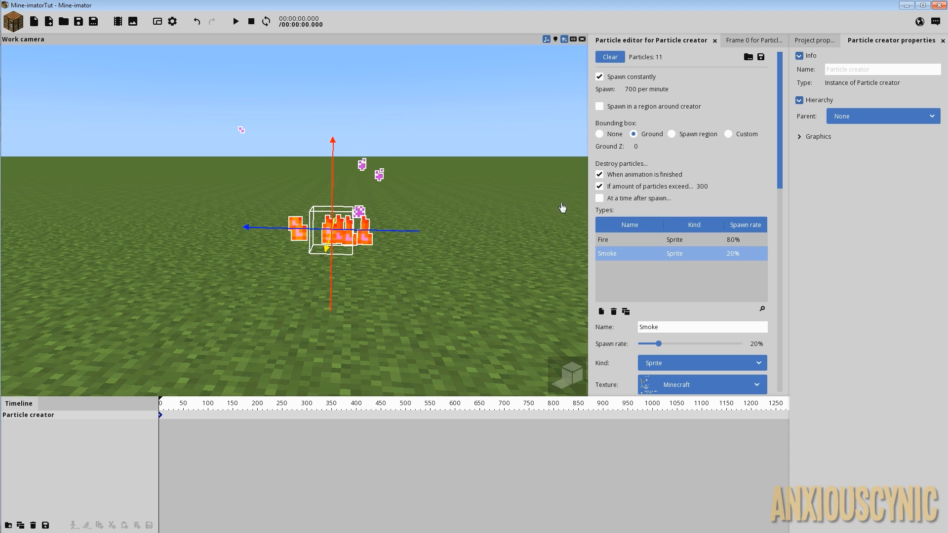
# Step: Create a second particle creator from the saved PoopyParticle preset
pyautogui.click(14, 21)
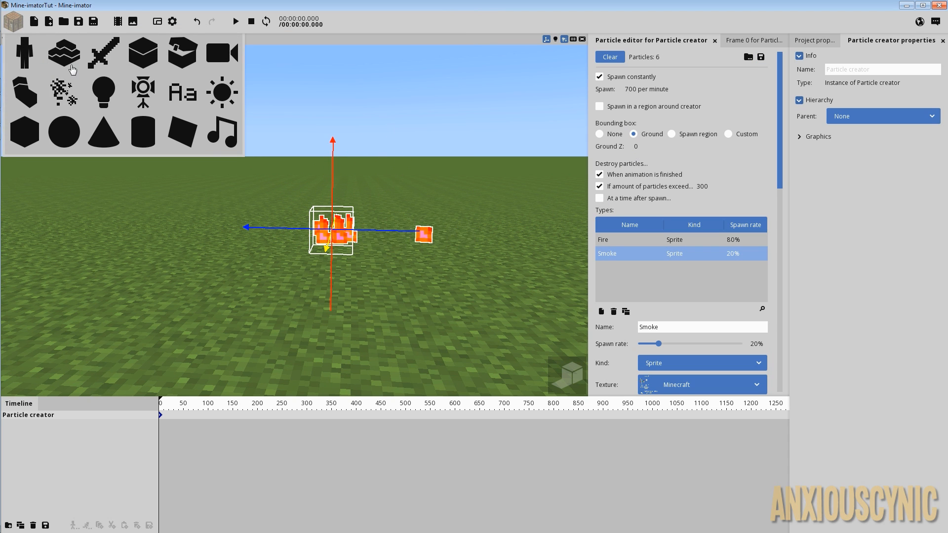
pyautogui.click(69, 93)
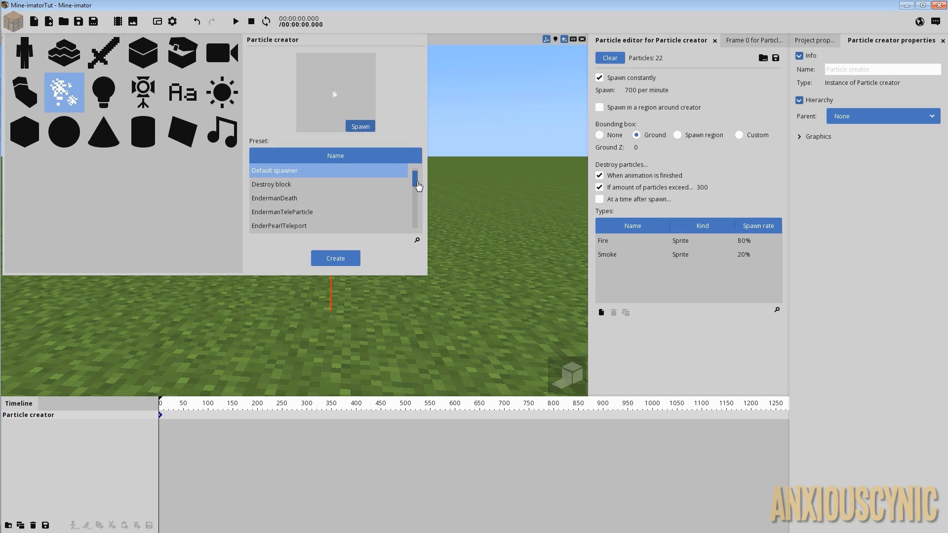
pyautogui.moveTo(415, 182); pyautogui.dragTo(415, 218)
pyautogui.click(284, 198)
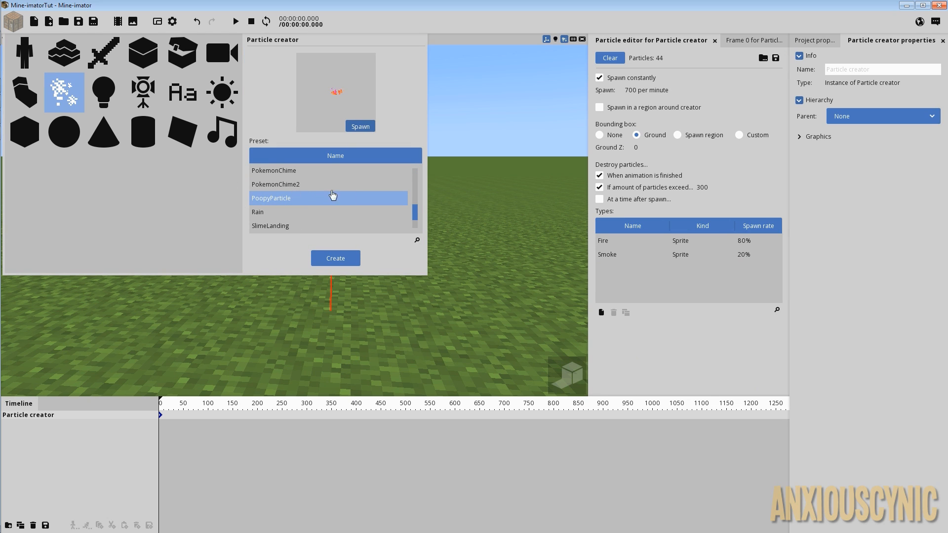
pyautogui.click(332, 258)
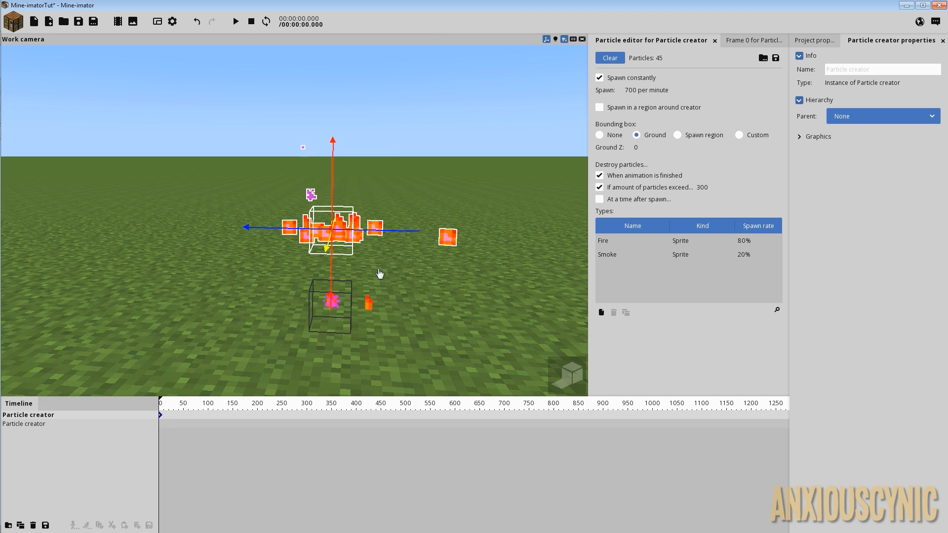
# Step: Move the new particle creator beside the original one, to about Y 26 and Z 12
pyautogui.moveTo(315, 305); pyautogui.dragTo(168, 178)
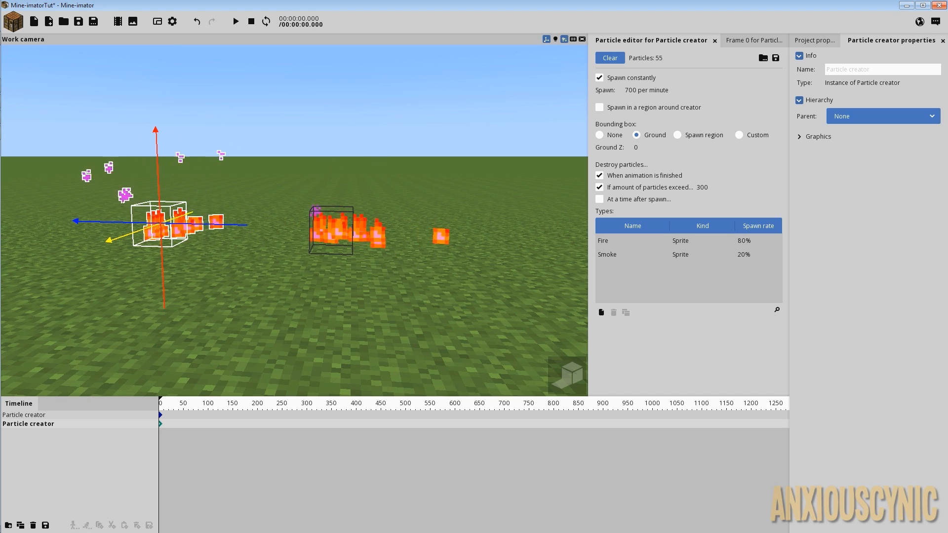
pyautogui.press('s')
pyautogui.moveTo(431, 266); pyautogui.dragTo(423, 275, button='right')
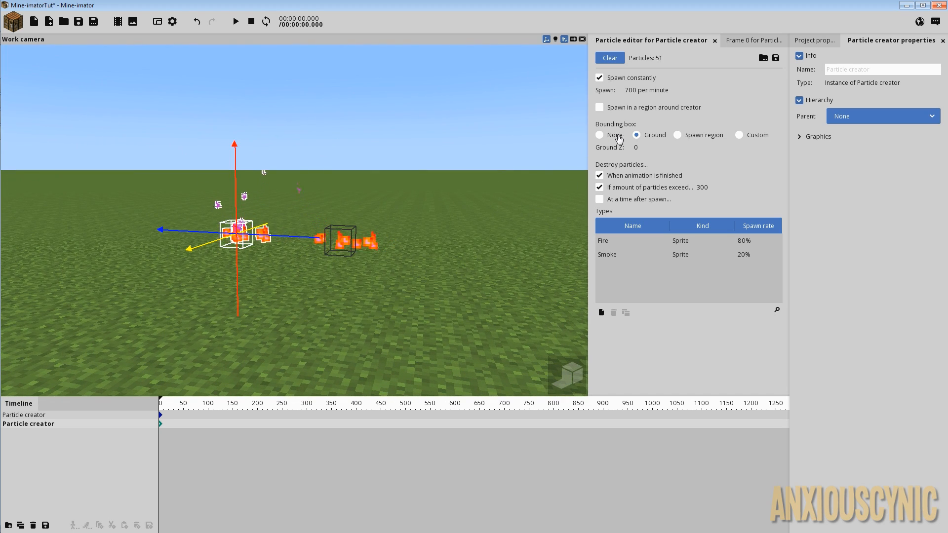
# Step: Close the particle editor and the frame settings, and view both particle creators in the enlarged scene
pyautogui.click(715, 41)
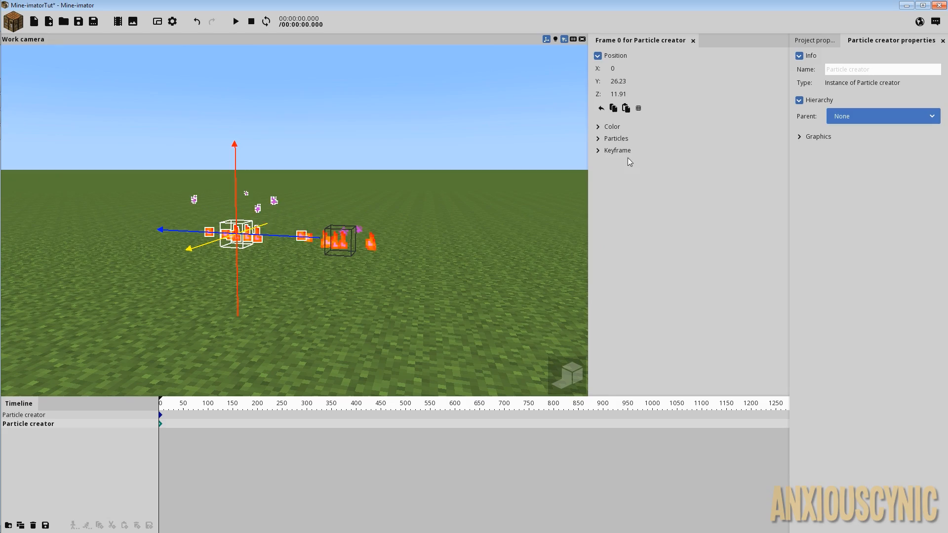
pyautogui.click(693, 41)
pyautogui.moveTo(561, 213); pyautogui.dragTo(551, 274, button='right')
pyautogui.moveTo(560, 262); pyautogui.dragTo(559, 247)
pyautogui.moveTo(529, 222); pyautogui.dragTo(541, 231, button='right')
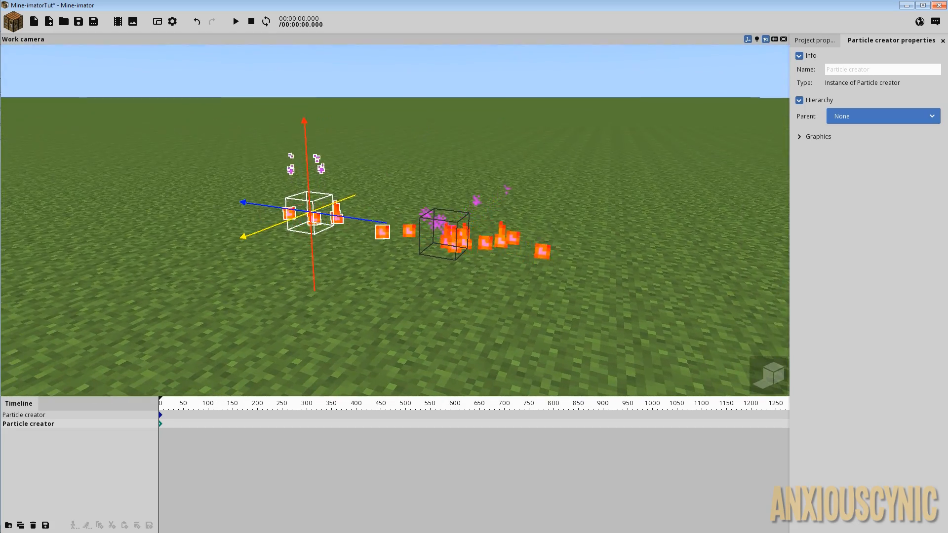